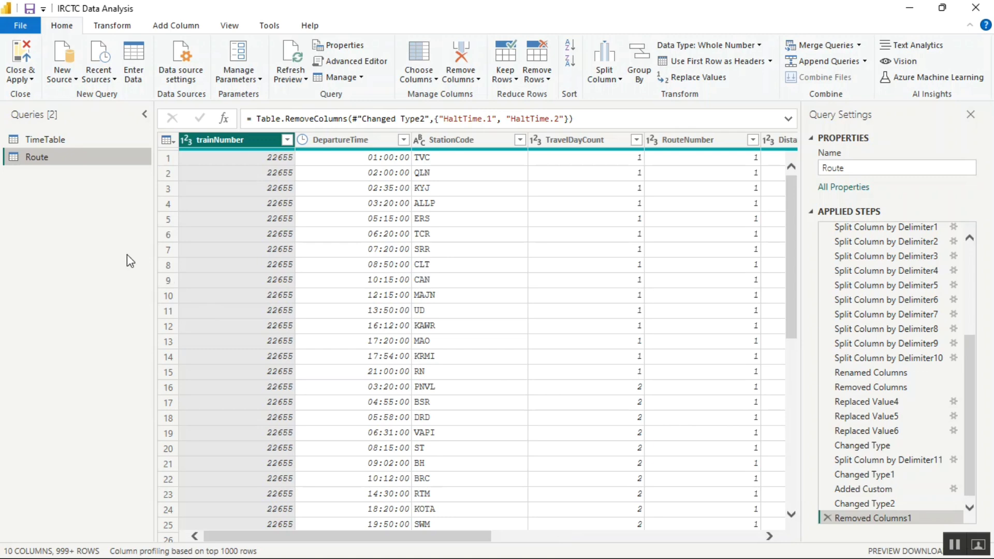
# Step: Switch to File Explorer to look at the traininfo.json source file in the project folder, and return to Power Query Editor
pyautogui.hotkey('alt', 'Tab')
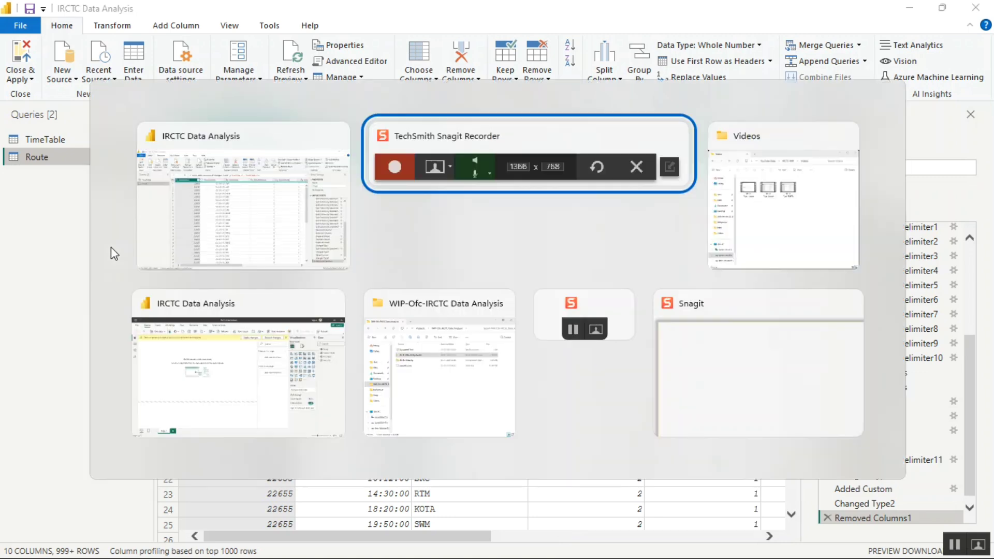
pyautogui.hotkey('alt', 'Tab')
pyautogui.hotkey('alt', 'Tab')
pyautogui.hotkey('alt', 'Tab')
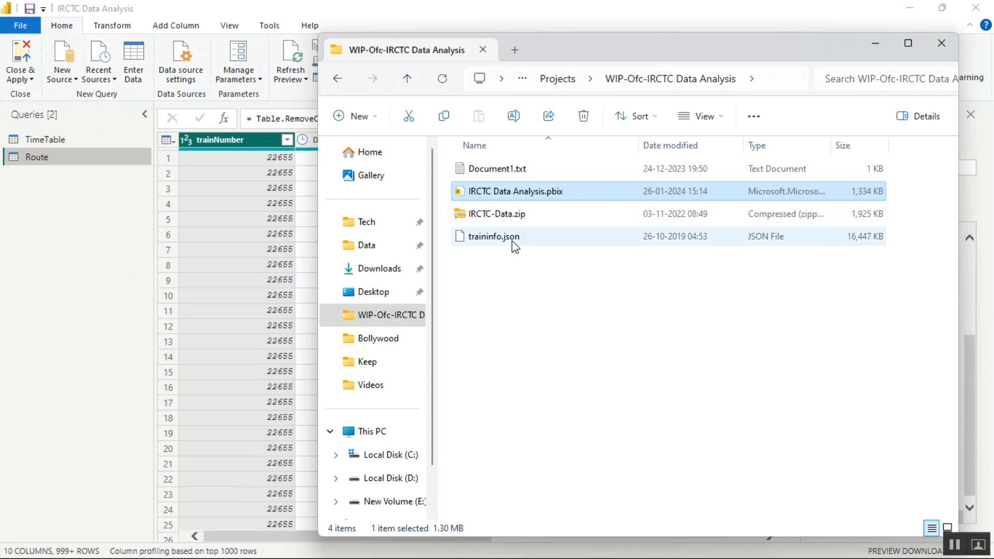
pyautogui.click(513, 241)
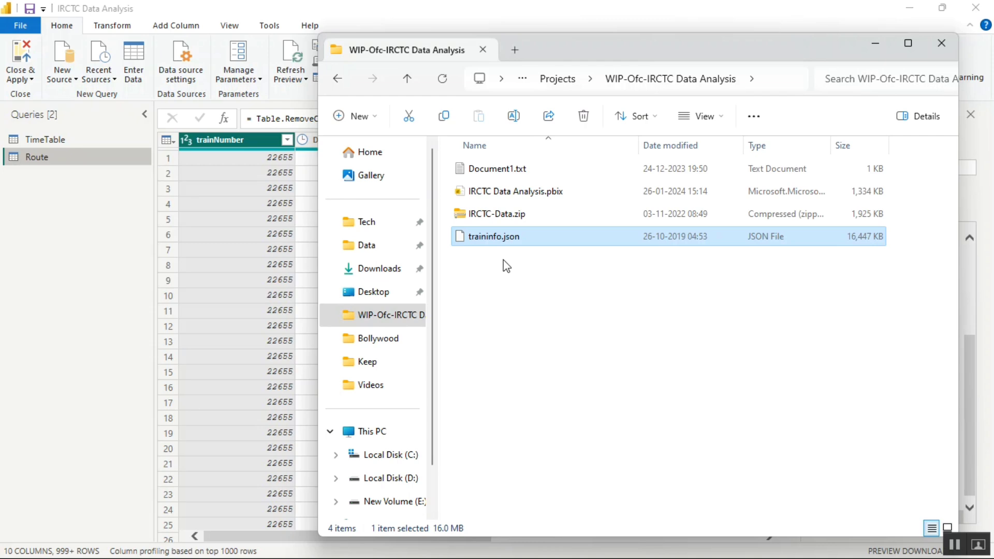
pyautogui.click(97, 217)
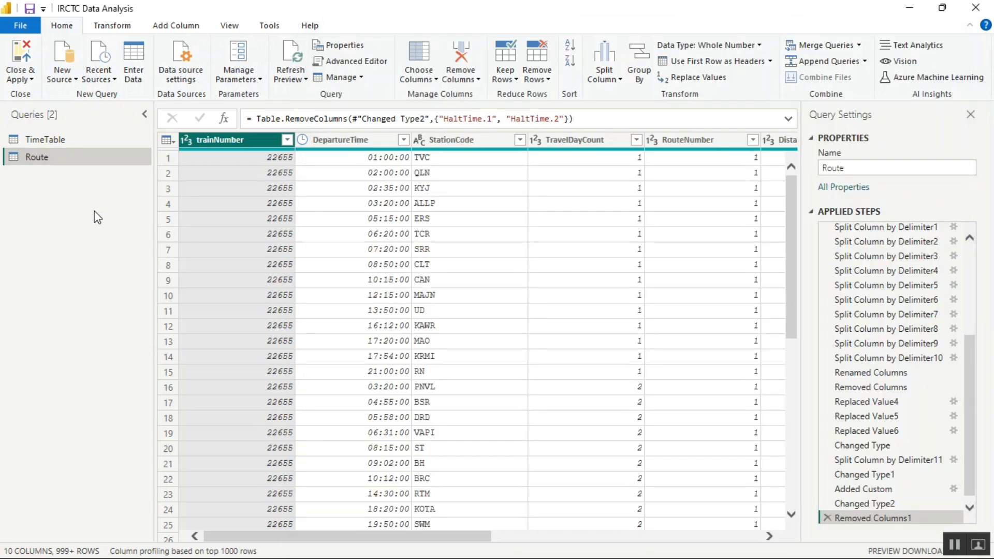
# Step: Review the TimeTable and Route queries with a narrower queries pane, examining Route's StationCode column and its neighbouring columns
pyautogui.click(61, 142)
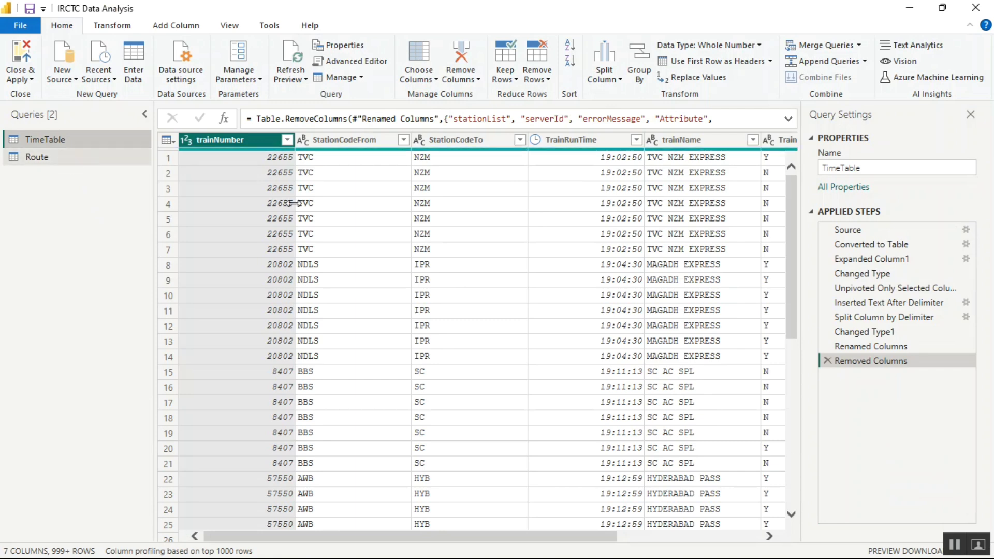
pyautogui.click(57, 157)
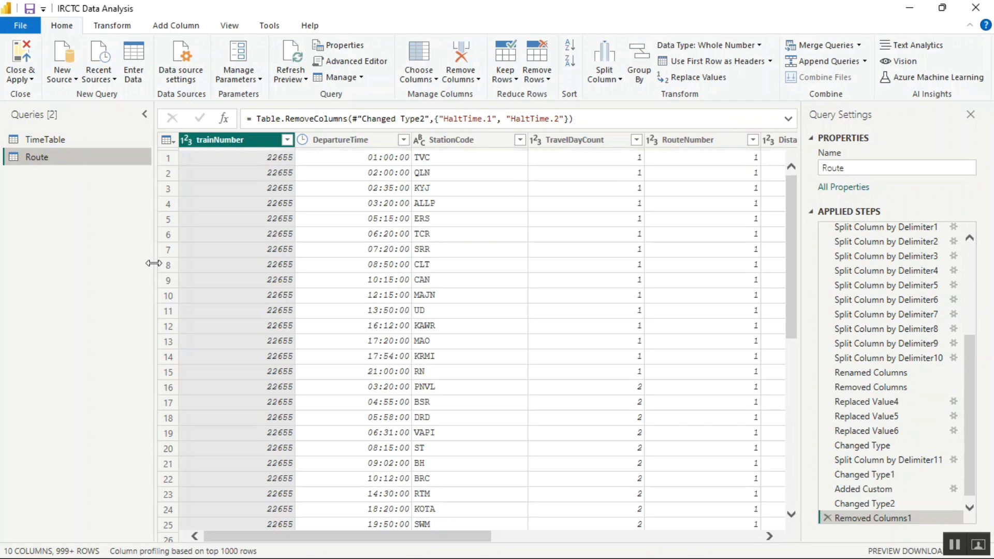
pyautogui.moveTo(154, 264); pyautogui.dragTo(69, 266)
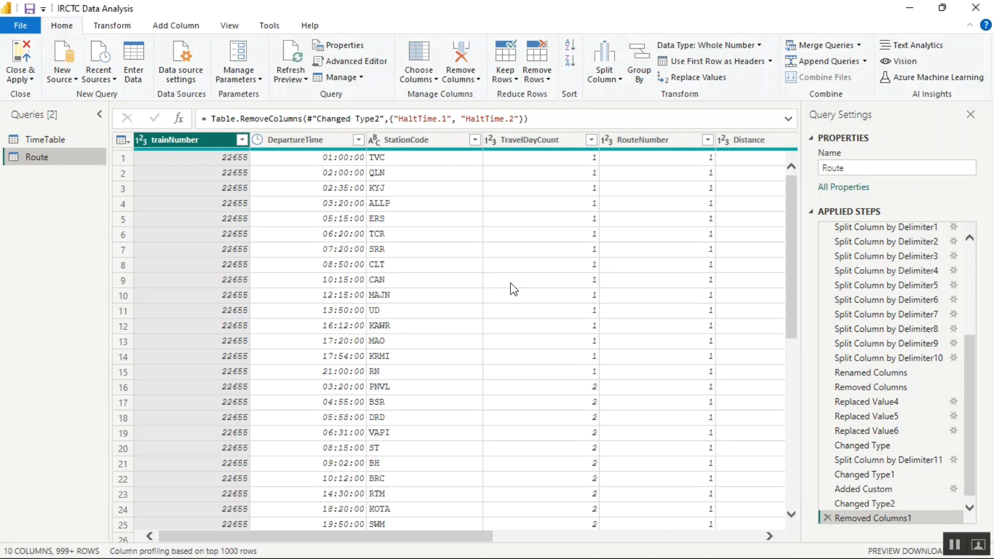
pyautogui.click(445, 141)
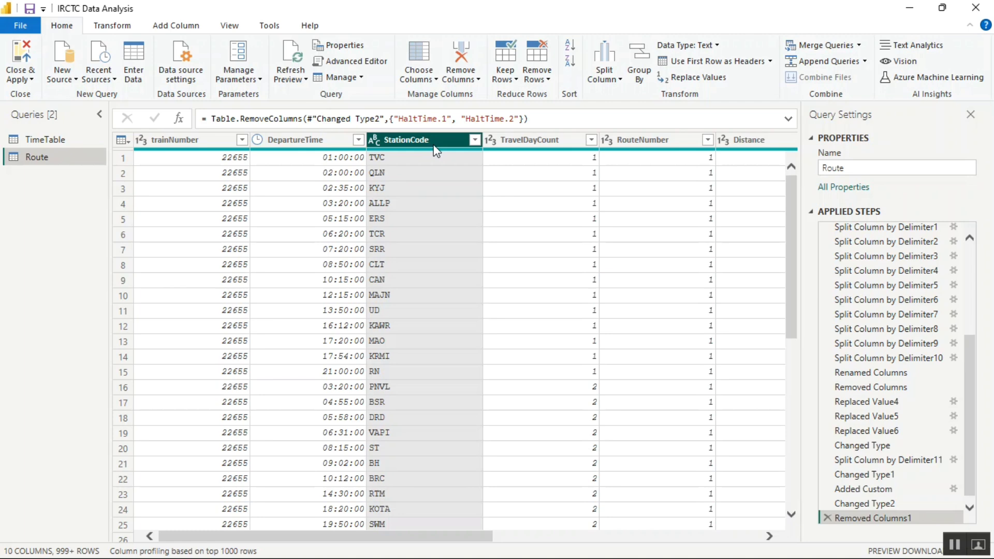
pyautogui.moveTo(475, 544)
pyautogui.mouseDown()
pyautogui.moveTo(543, 545)
pyautogui.moveTo(475, 545)
pyautogui.mouseUp()
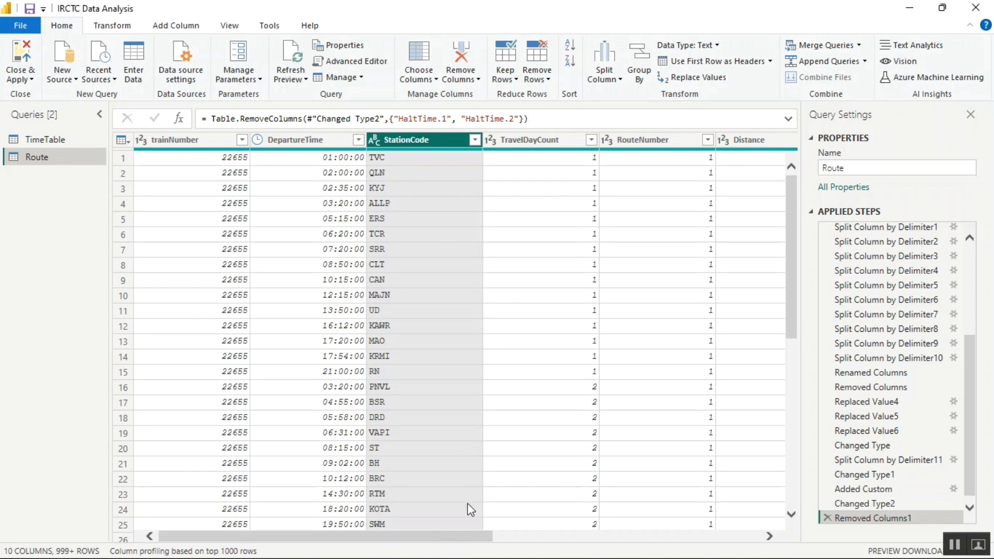
pyautogui.moveTo(462, 540); pyautogui.dragTo(493, 539)
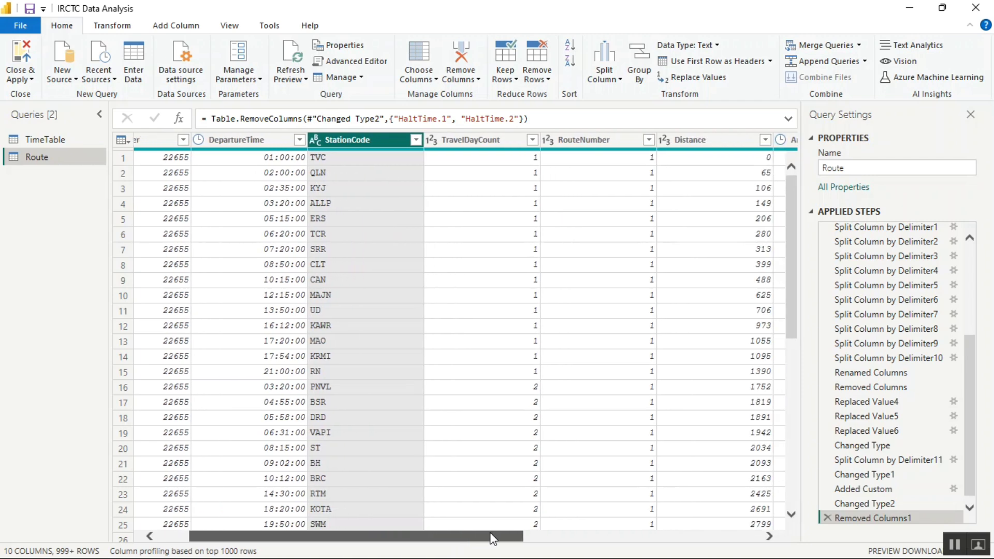
pyautogui.moveTo(490, 533); pyautogui.dragTo(268, 533)
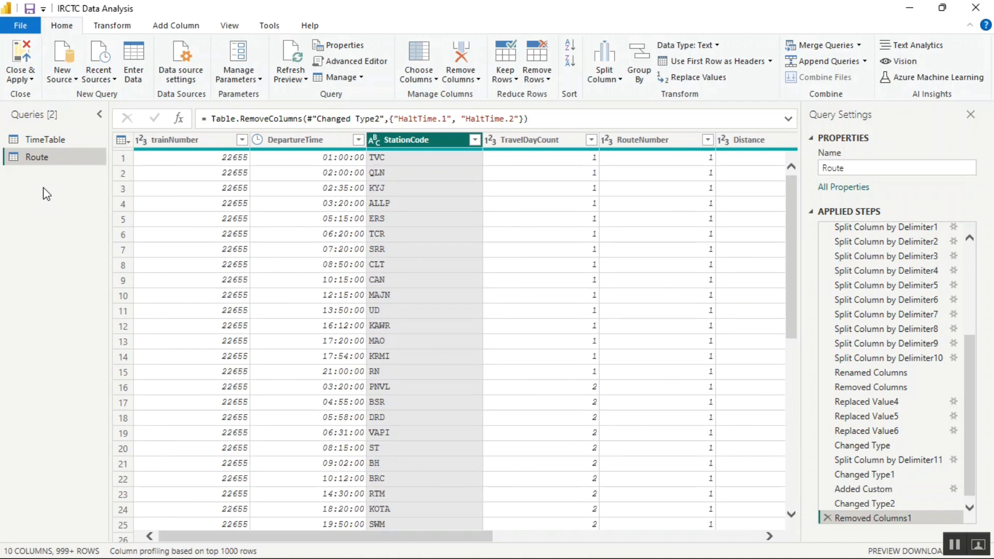
# Step: Switch to Chrome, open trainspnrstatus.com/station-code and copy the page's address
pyautogui.moveTo(139, 558)
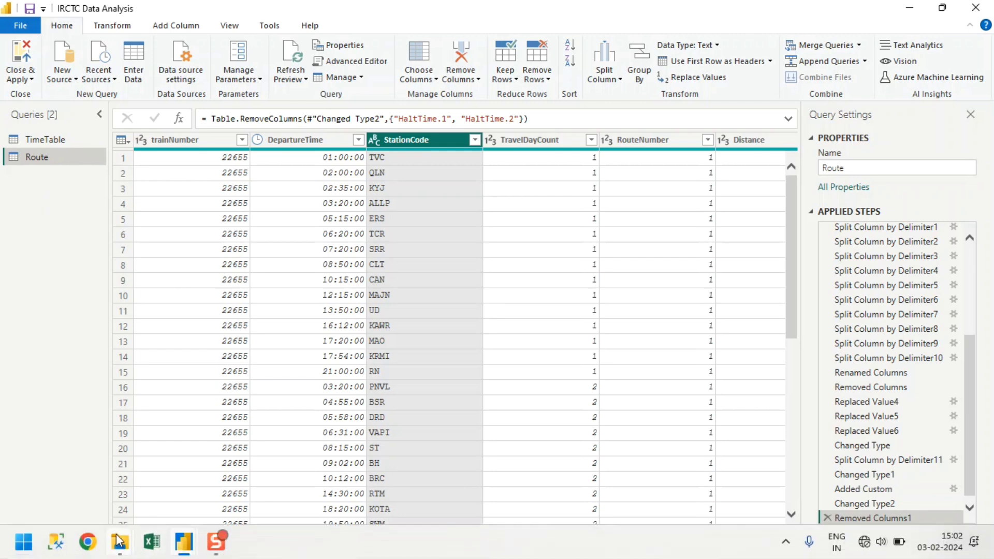
pyautogui.click(94, 540)
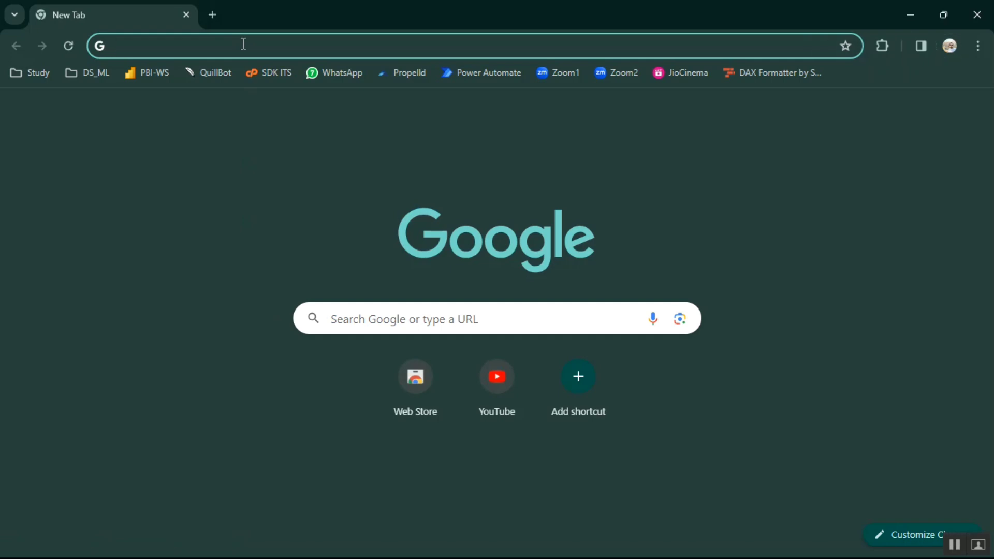
pyautogui.write('trainspnrstatus.com/station-code')
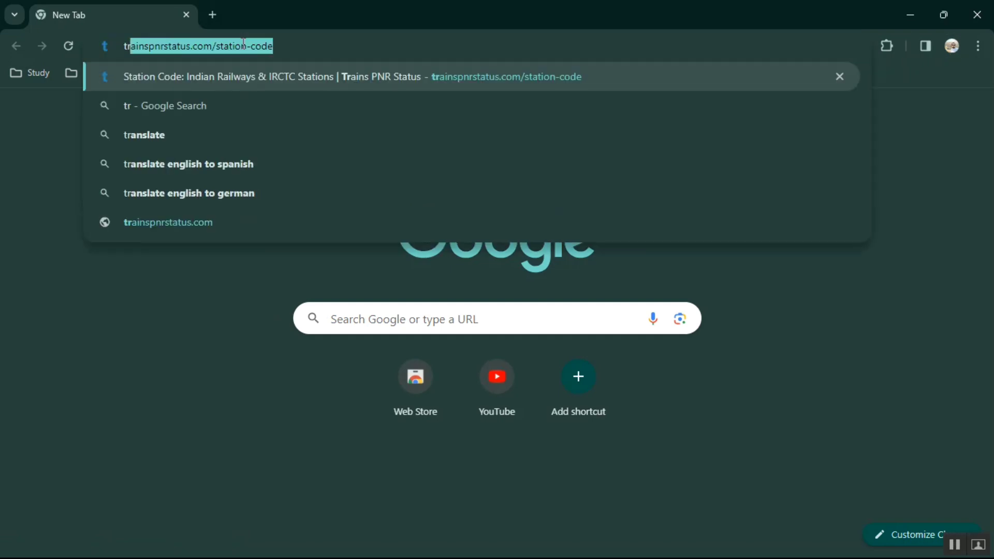
pyautogui.press('Return')
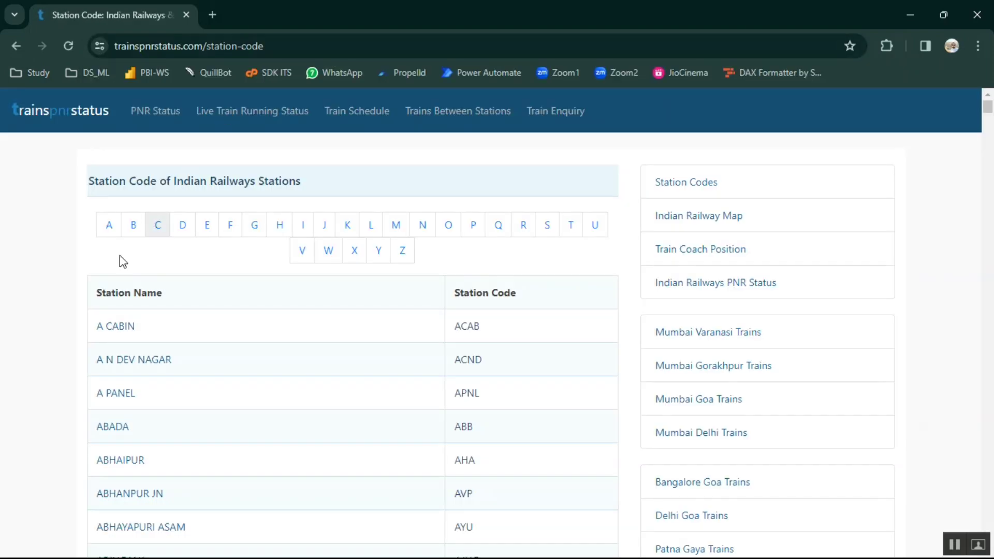
pyautogui.click(311, 41)
pyautogui.hotkey('ctrl', 'c')
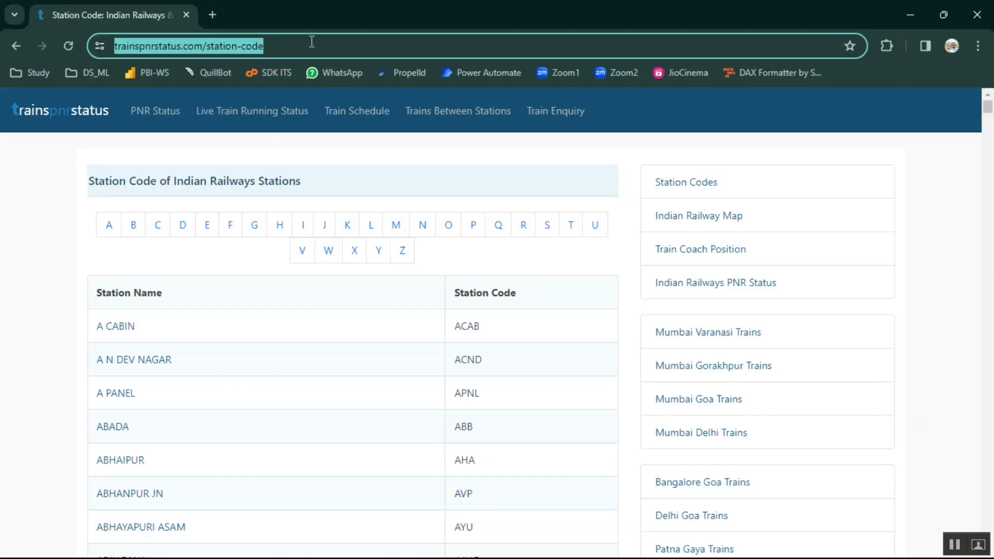
pyautogui.hotkey('alt', 'Tab')
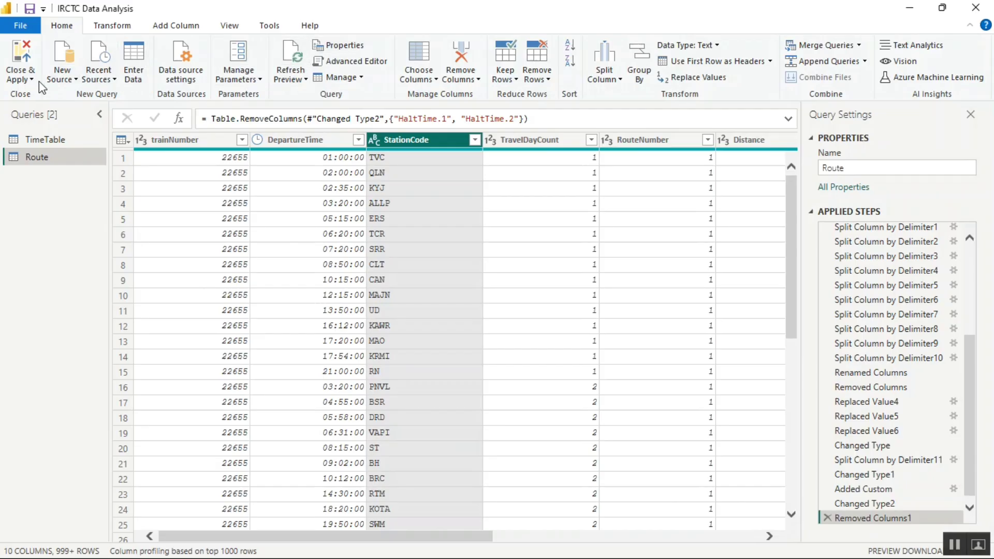
pyautogui.click(74, 80)
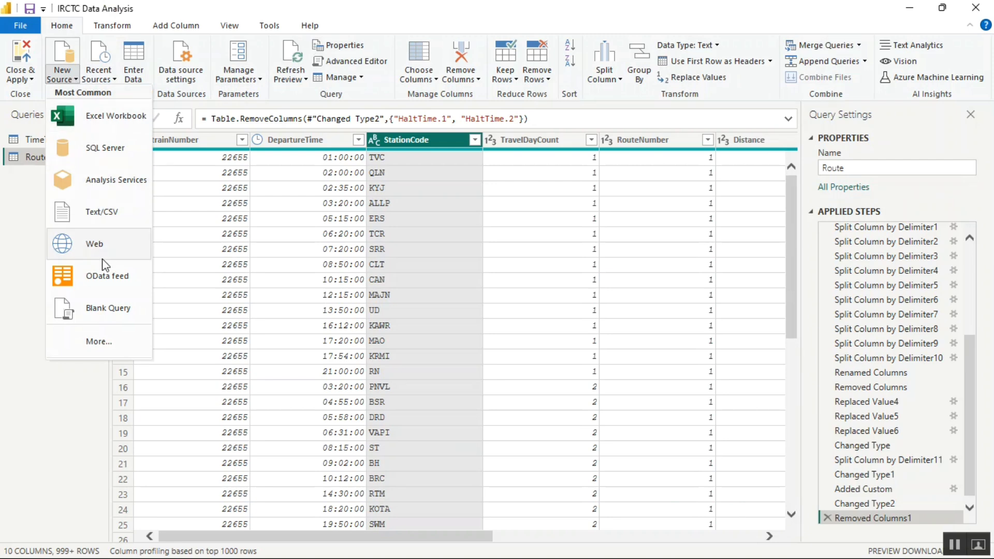
pyautogui.click(98, 244)
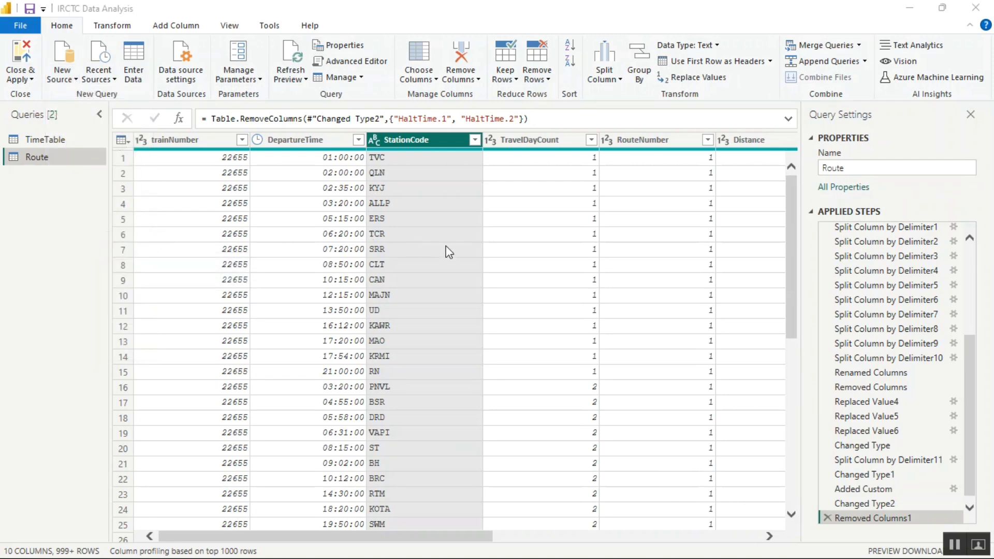
pyautogui.hotkey('ctrl', 'v')
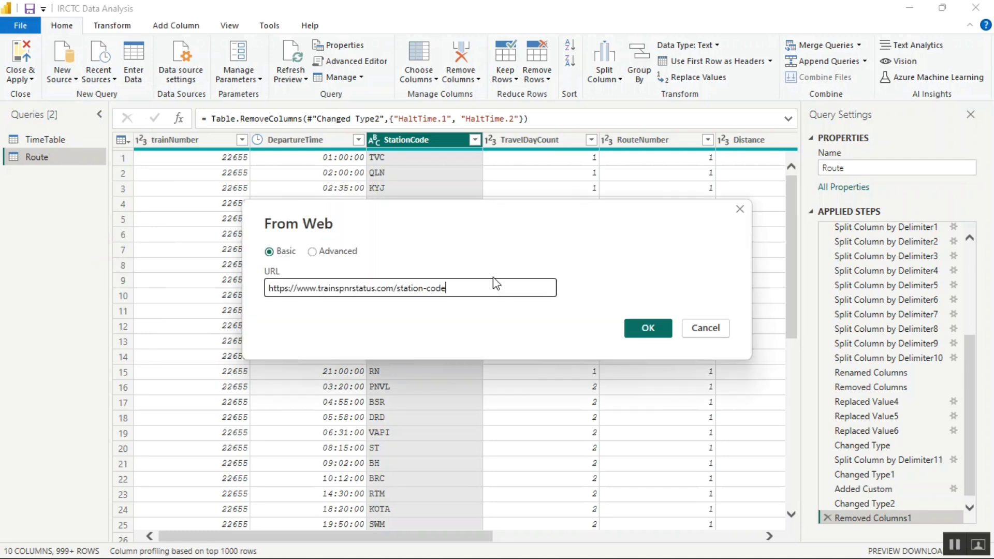
pyautogui.click(648, 334)
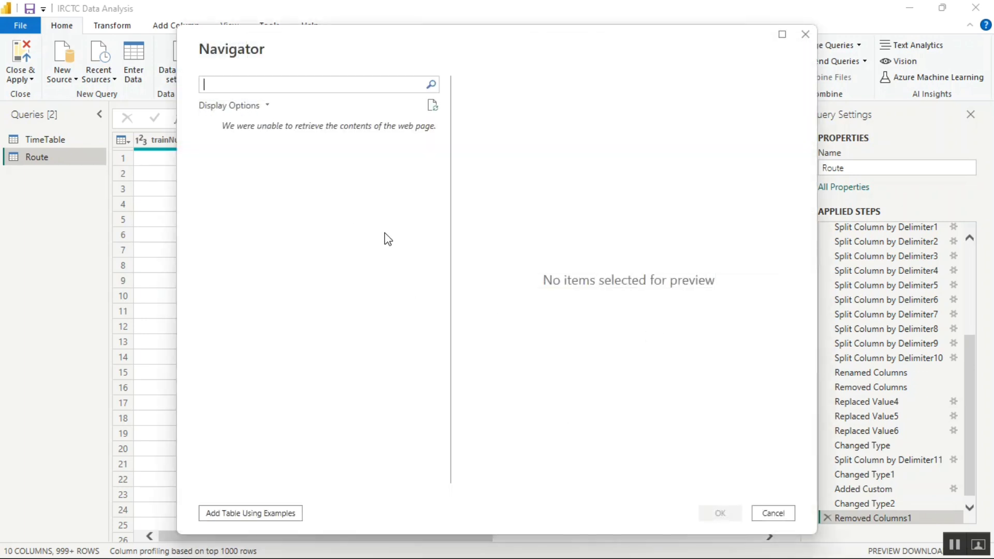
pyautogui.moveTo(836, 558)
pyautogui.click(433, 108)
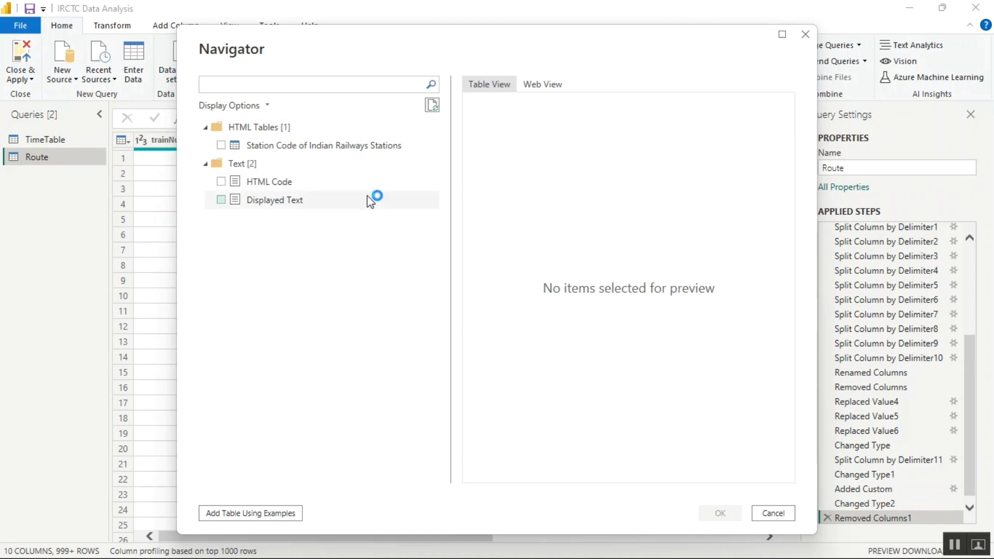
# Step: Preview the Station Code of Indian Railways Stations table as a table and as a web page, and import it
pyautogui.click(315, 150)
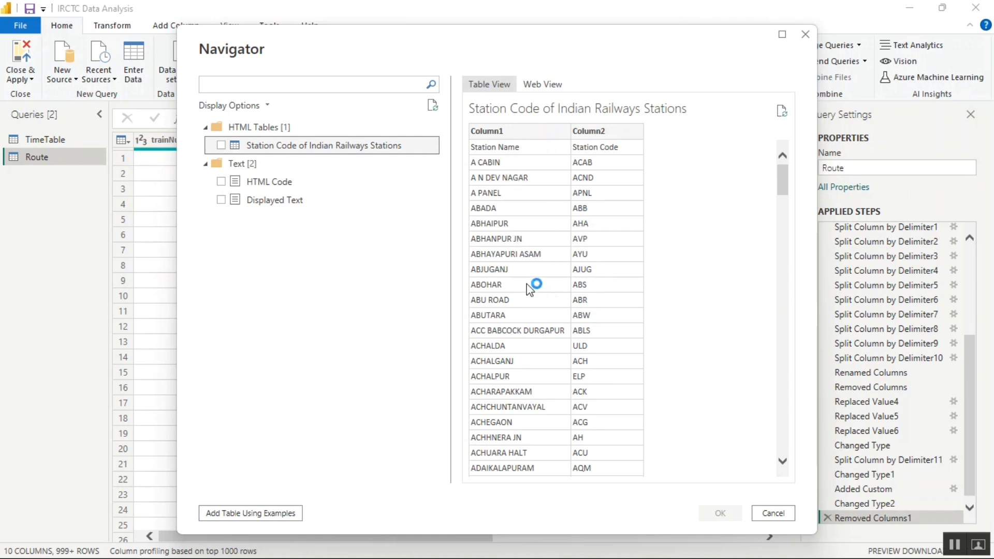
pyautogui.click(551, 88)
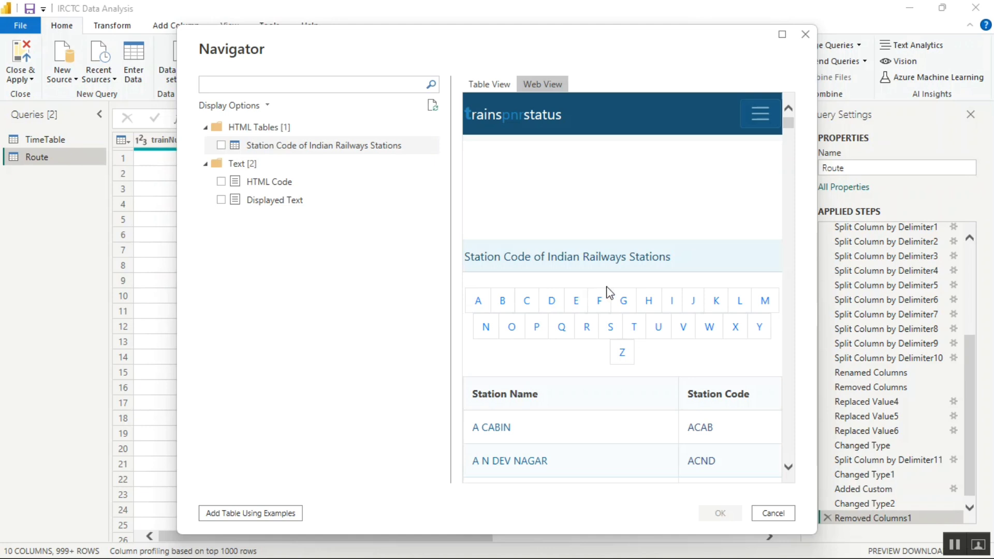
pyautogui.click(788, 466)
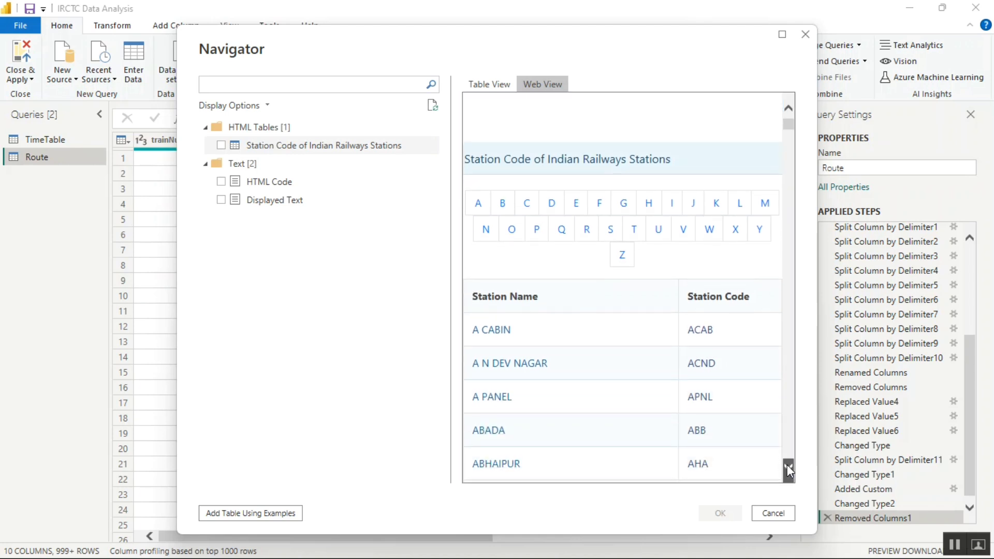
pyautogui.click(787, 467)
pyautogui.click(505, 82)
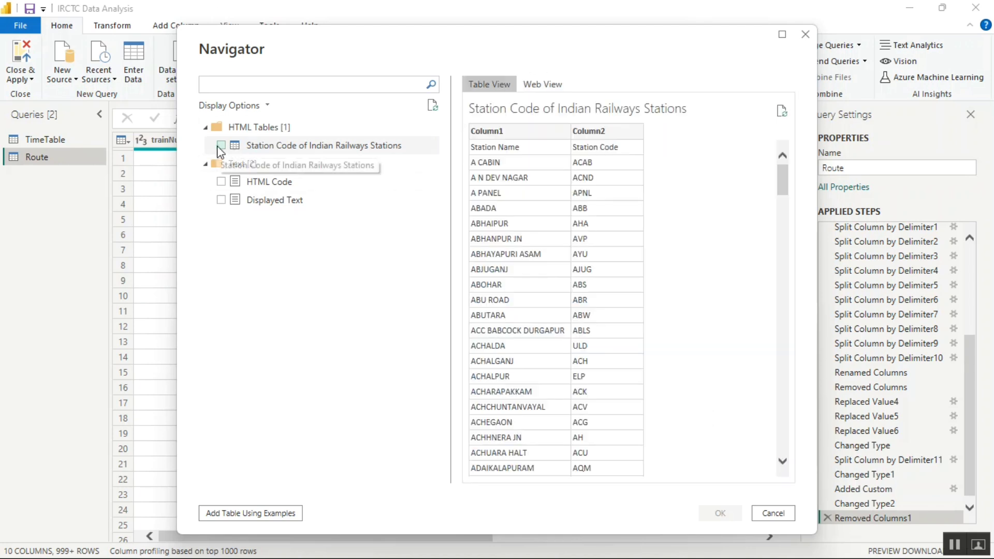
pyautogui.click(221, 146)
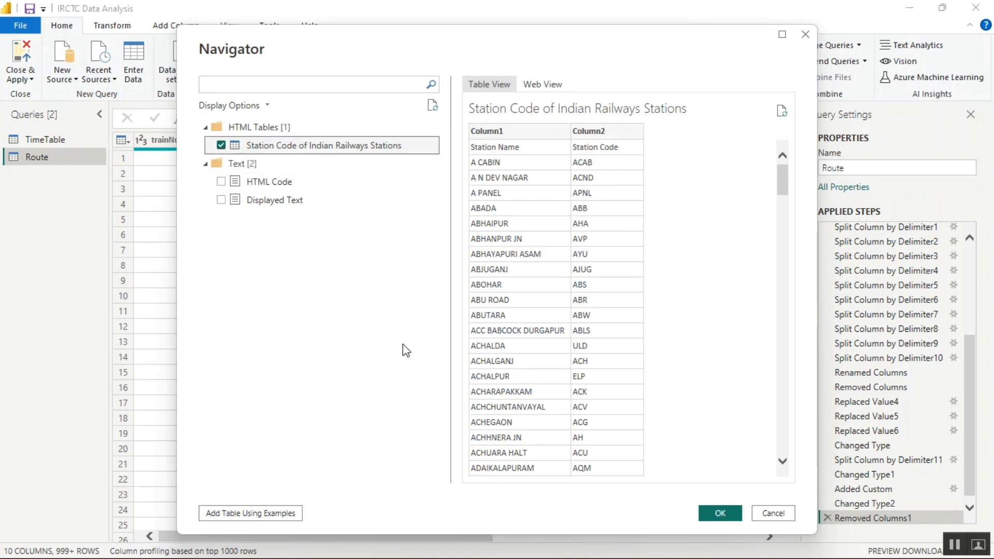
pyautogui.click(711, 515)
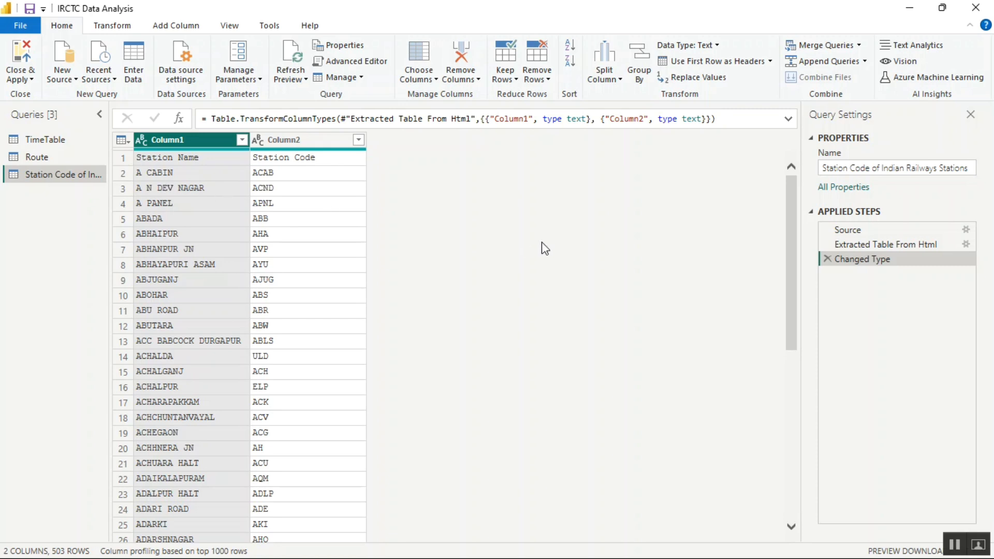
# Step: Rename the imported station code query to Table A
pyautogui.click(917, 175)
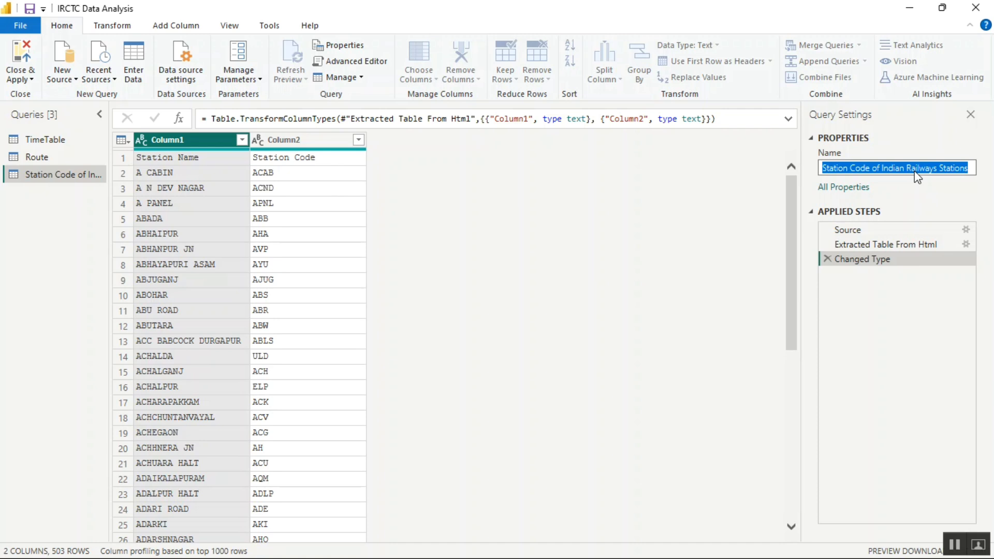
pyautogui.write('Ta')
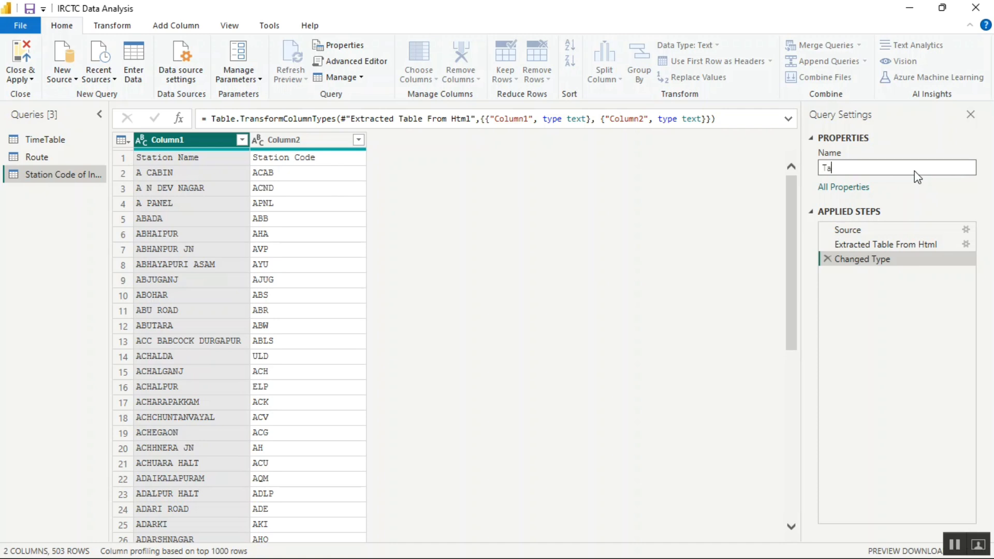
pyautogui.write('ble A')
pyautogui.press('Return')
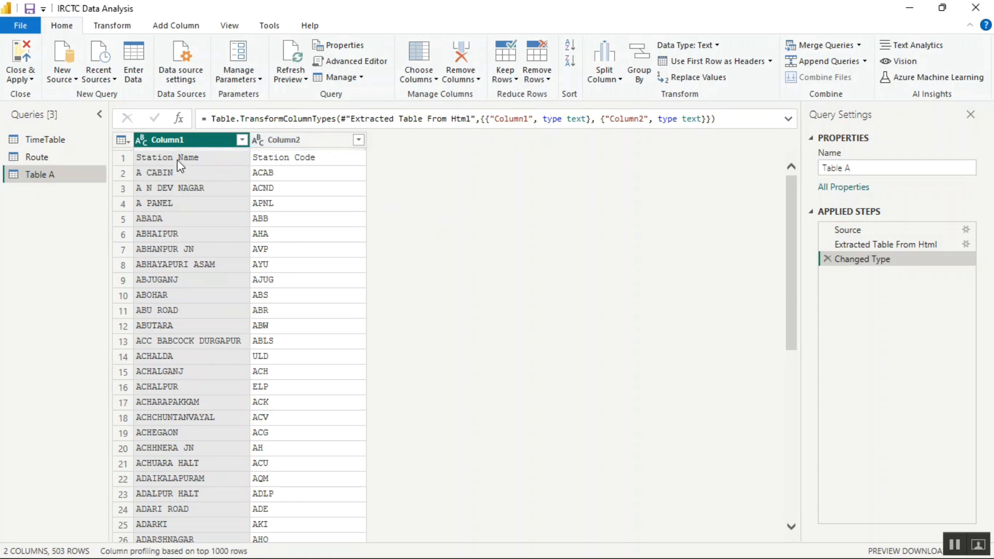
# Step: Promote Table A's first row to column headers and delete the earlier Changed Type step that precedes Promoted Headers
pyautogui.click(771, 62)
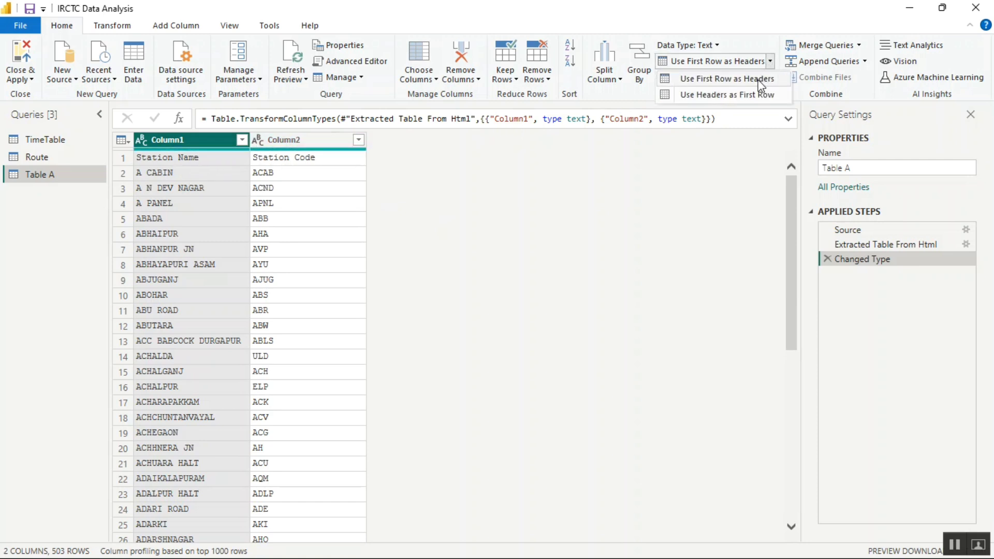
pyautogui.click(759, 83)
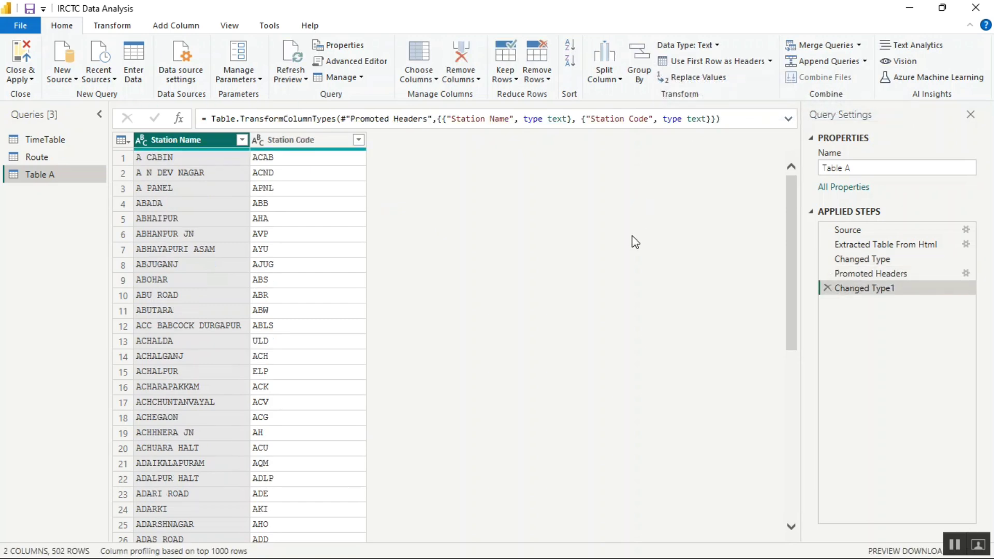
pyautogui.click(827, 259)
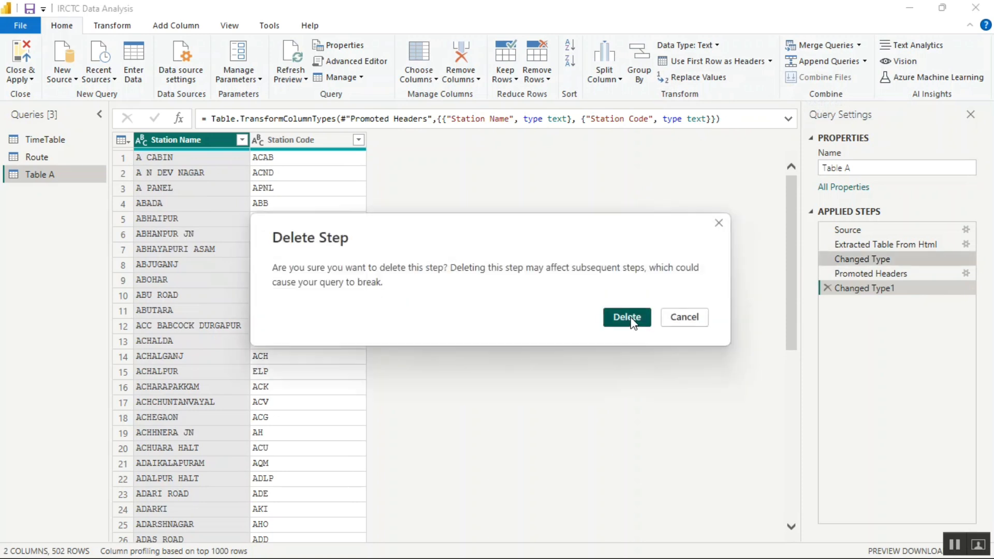
pyautogui.click(627, 318)
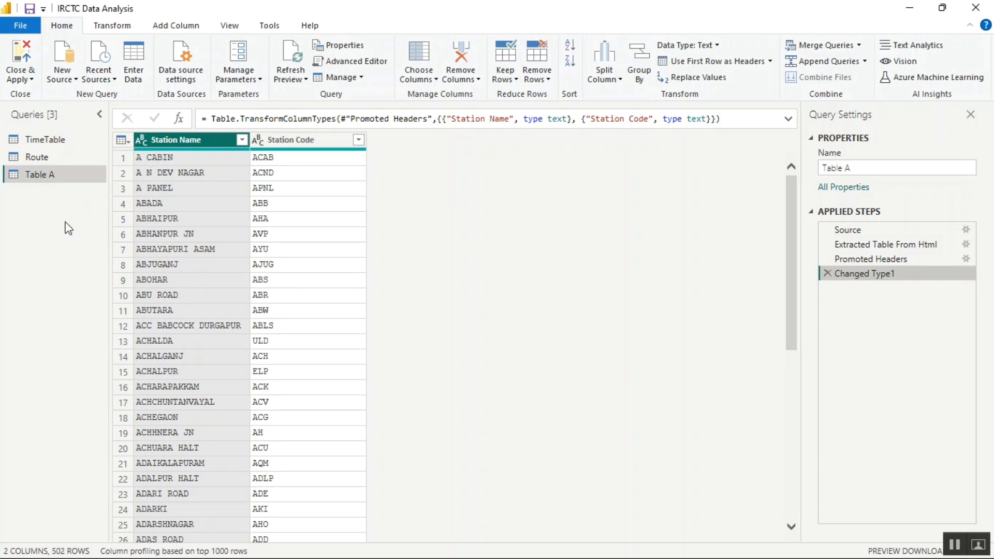
# Step: Switch to Chrome, open the list of station names starting with B, and copy its page address
pyautogui.hotkey('alt', 'Tab')
pyautogui.hotkey('alt', 'Tab')
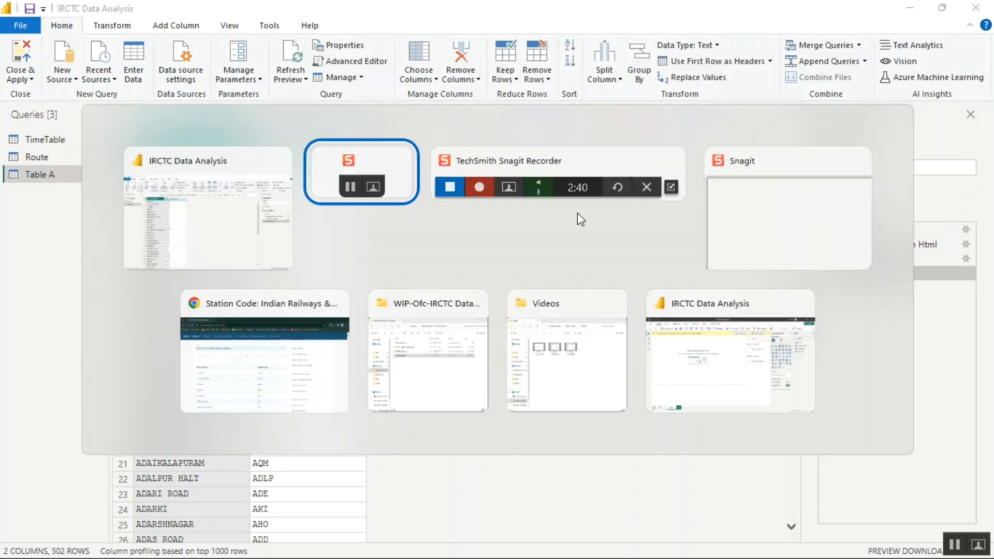
pyautogui.hotkey('alt', 'Tab')
pyautogui.hotkey('alt', 'Tab')
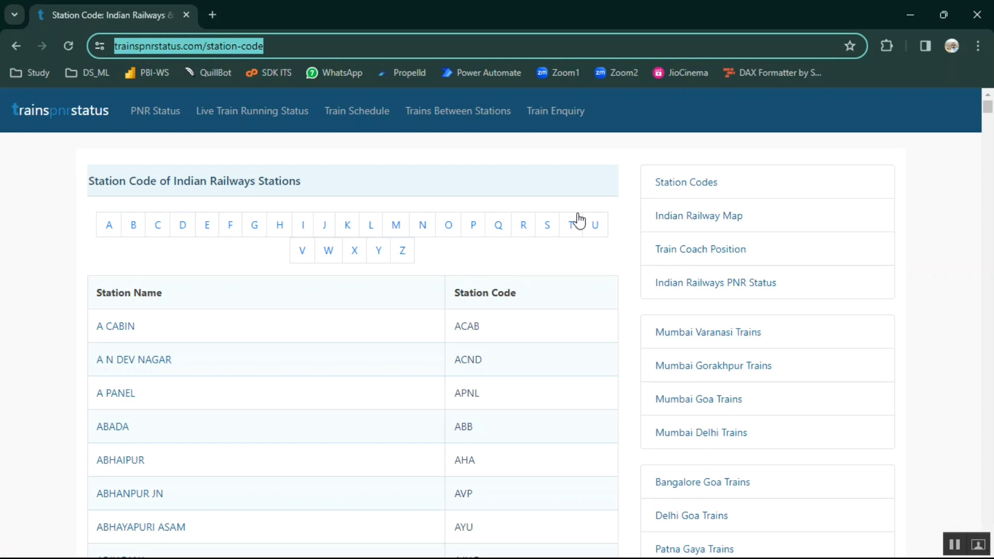
pyautogui.click(133, 228)
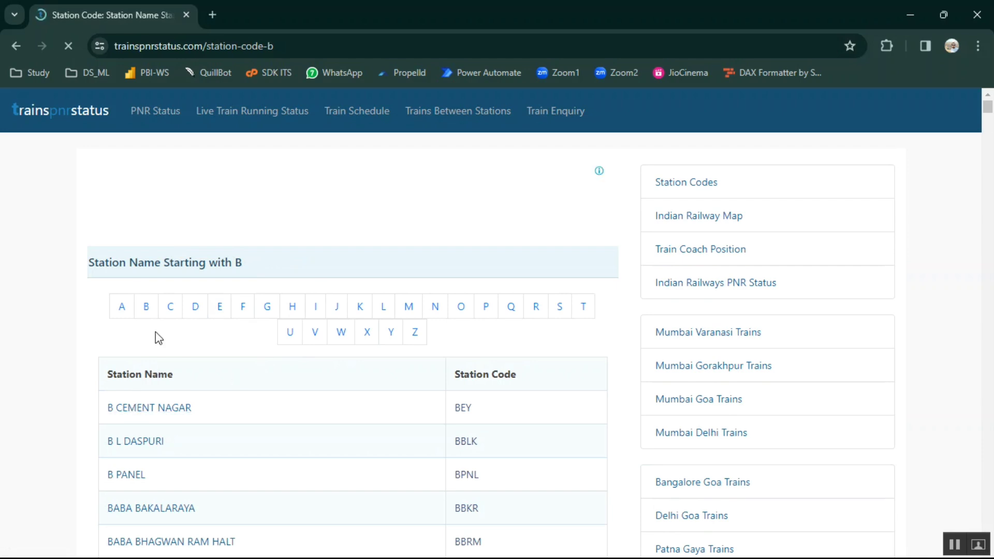
pyautogui.click(375, 48)
pyautogui.hotkey('ctrl', 'c')
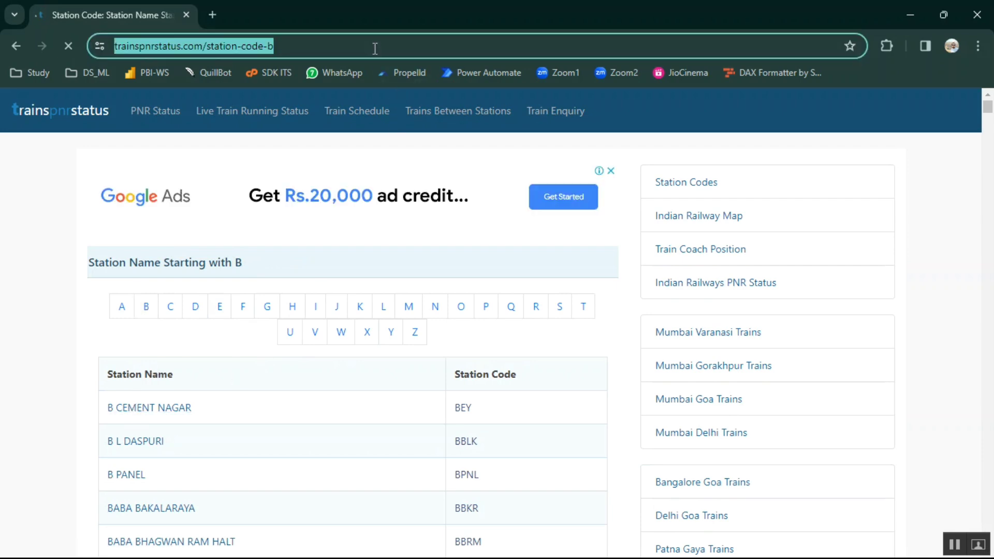
pyautogui.hotkey('alt', 'Tab')
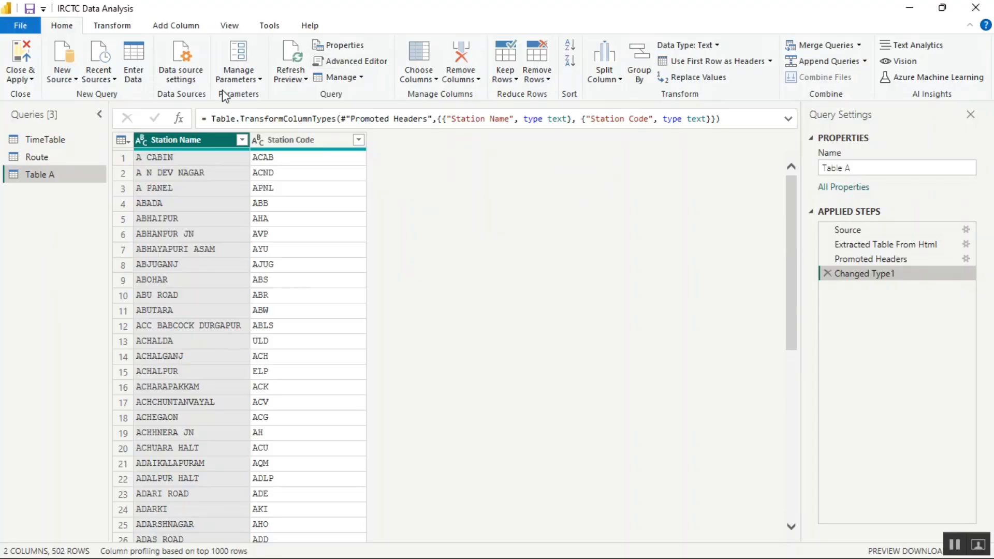
pyautogui.click(62, 77)
pyautogui.click(100, 249)
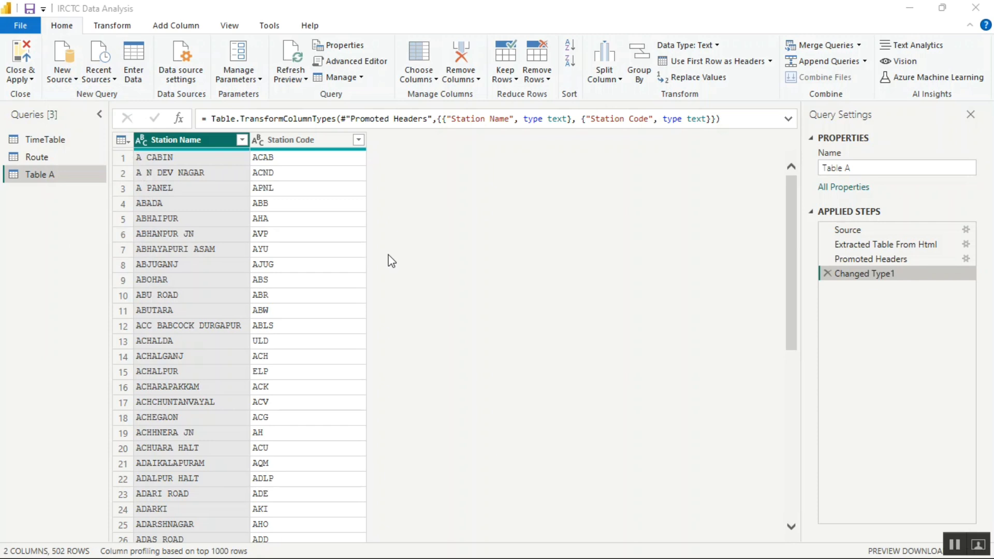
pyautogui.hotkey('ctrl', 'v')
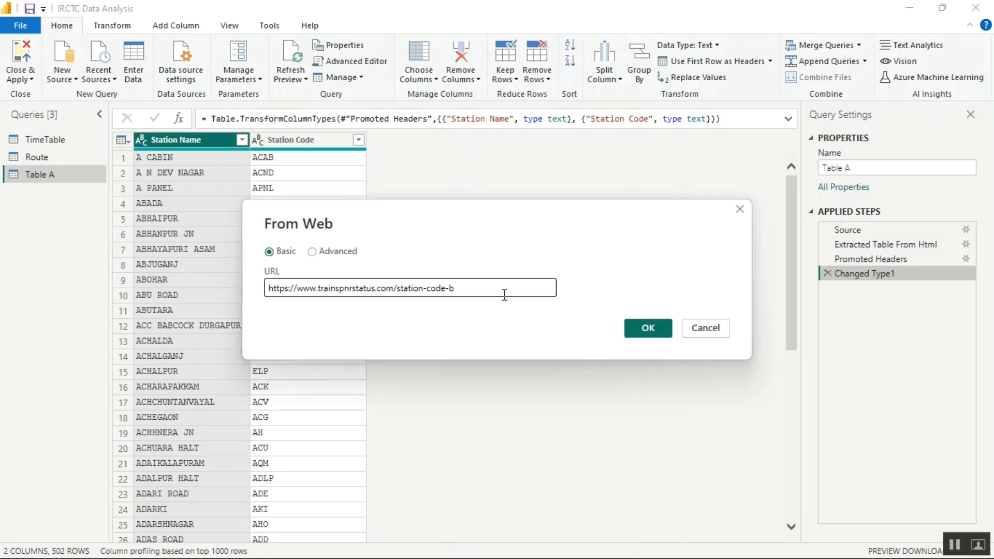
pyautogui.click(640, 335)
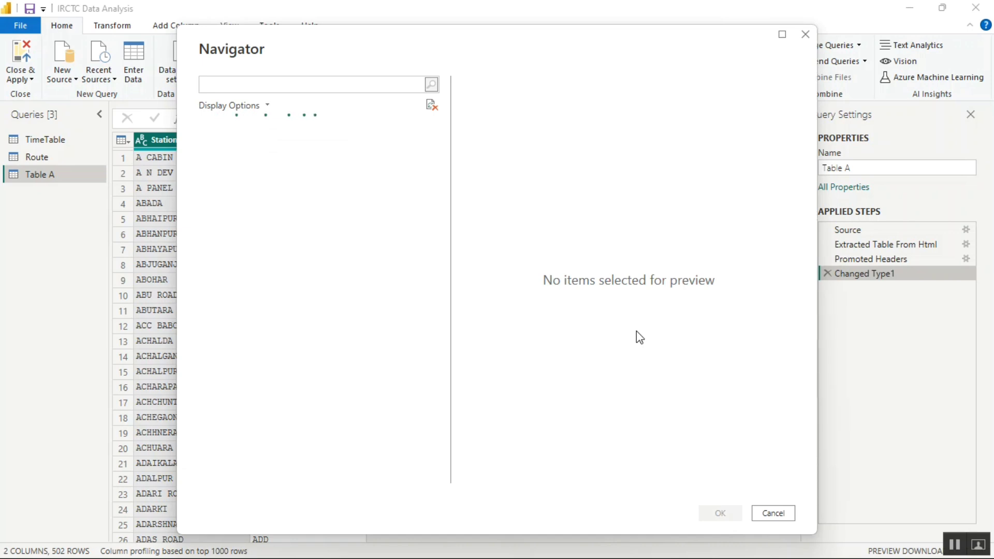
# Step: Preview Table 1 from the page's HTML tables and import it as a query
pyautogui.click(236, 147)
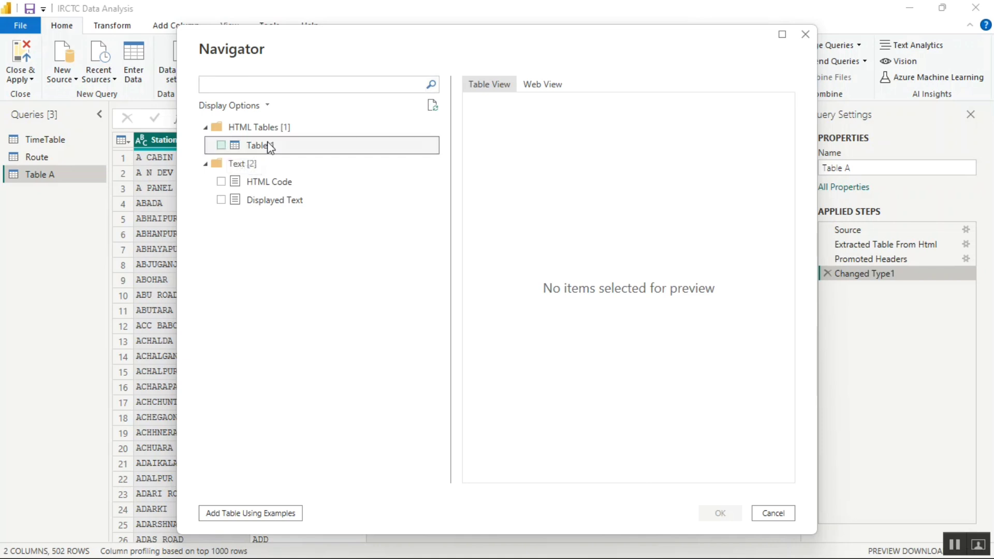
pyautogui.click(221, 145)
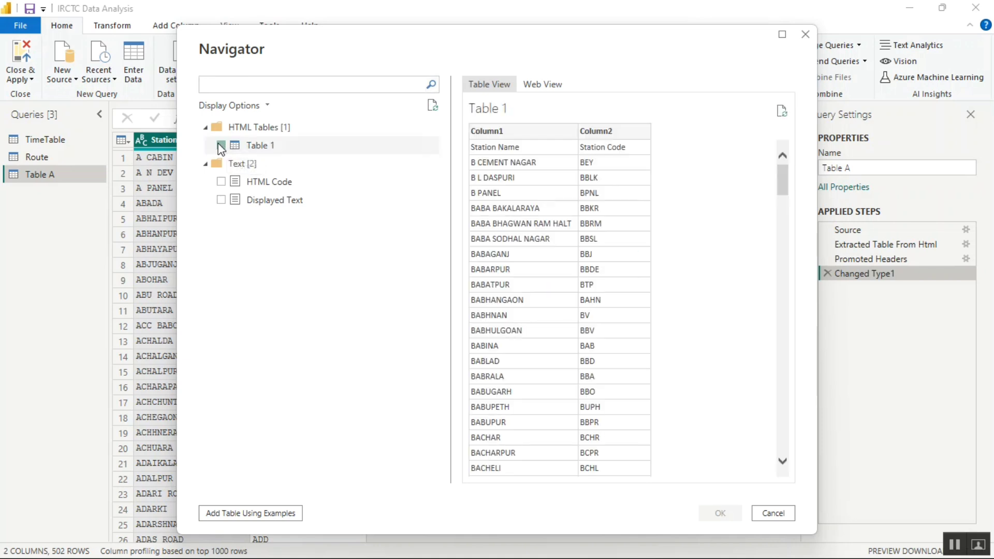
pyautogui.click(709, 510)
pyautogui.hotkey('alt', 'Tab')
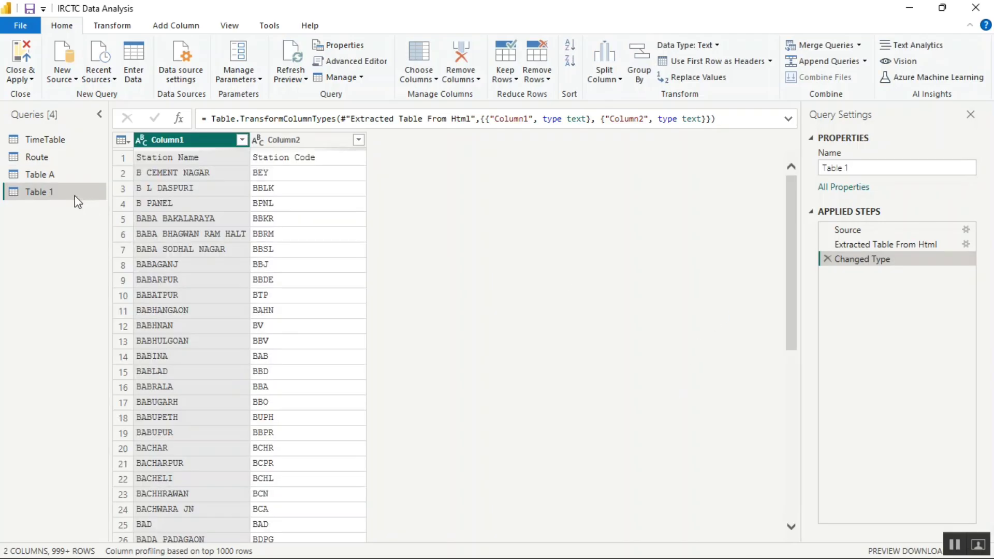
# Step: Rename the imported Table 1 query to Table B
pyautogui.doubleClick(854, 168)
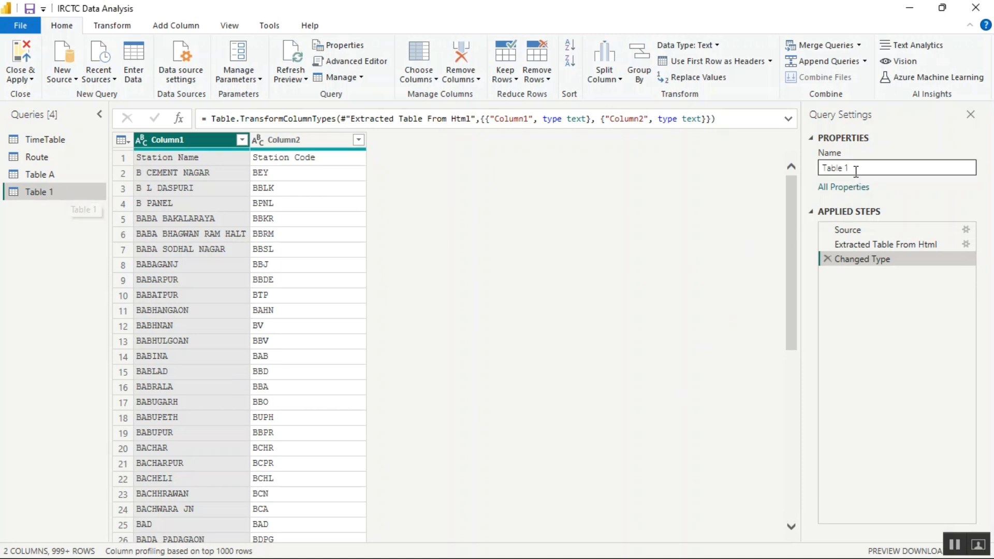
pyautogui.write('B')
pyautogui.press('Return')
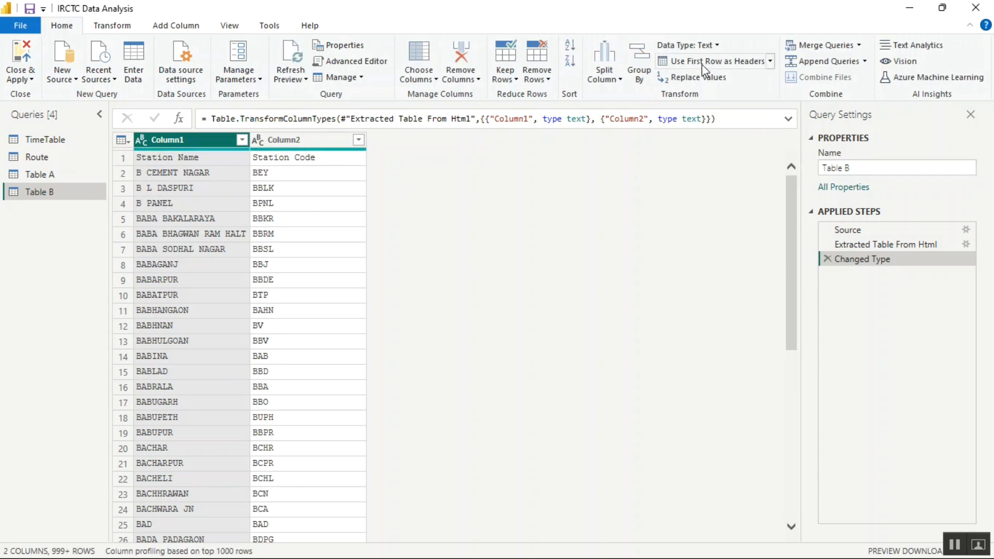
# Step: Promote Table B's first row to column headers and delete the earlier Changed Type step that precedes Promoted Headers
pyautogui.click(770, 61)
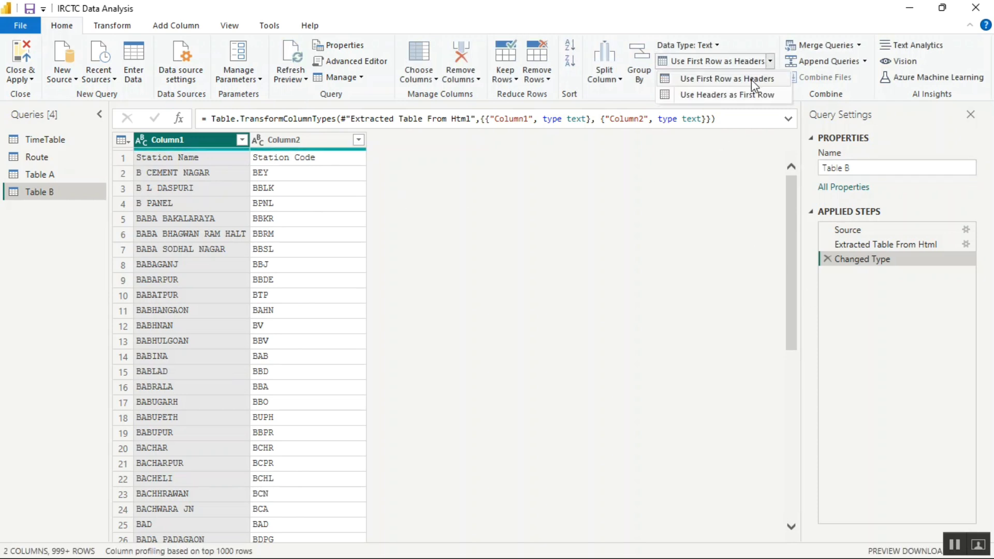
pyautogui.click(751, 79)
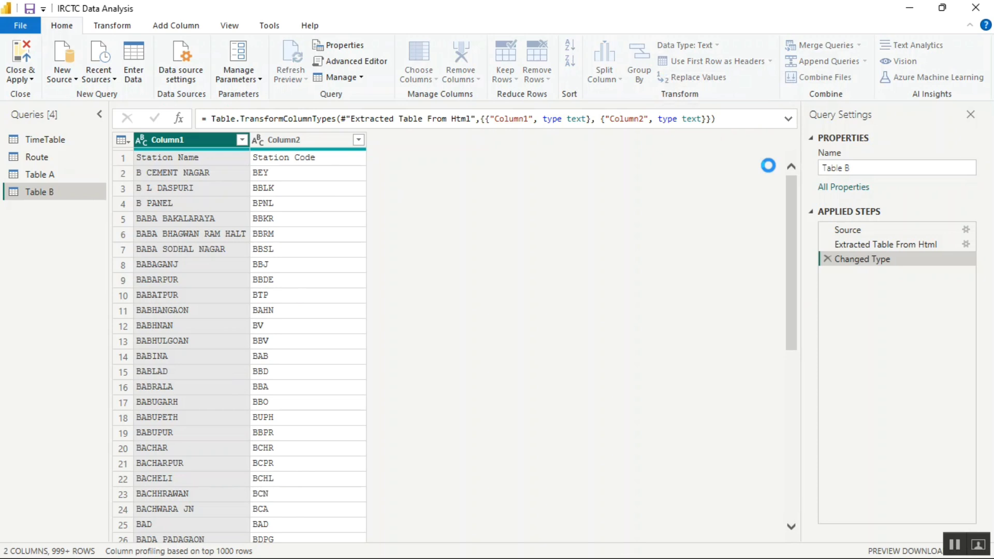
pyautogui.click(827, 259)
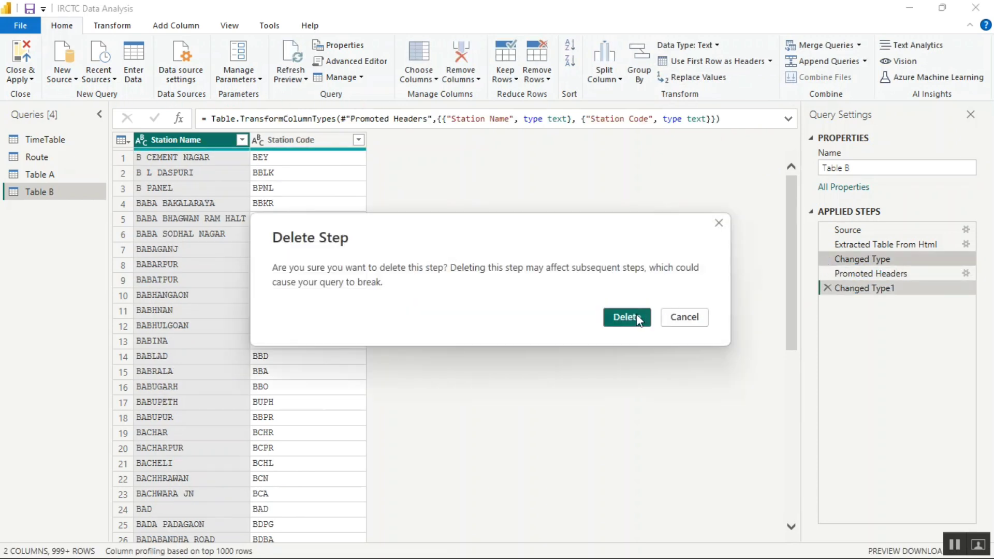
pyautogui.click(632, 316)
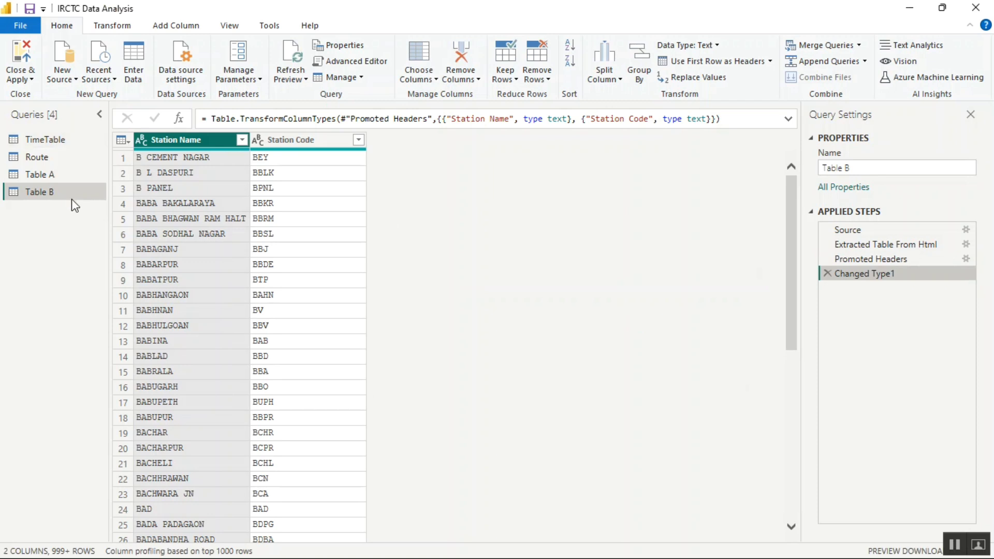
# Step: Switch to Chrome, close the advertisement, and open the C station list to compare its address with the B page
pyautogui.hotkey('alt', 'Tab')
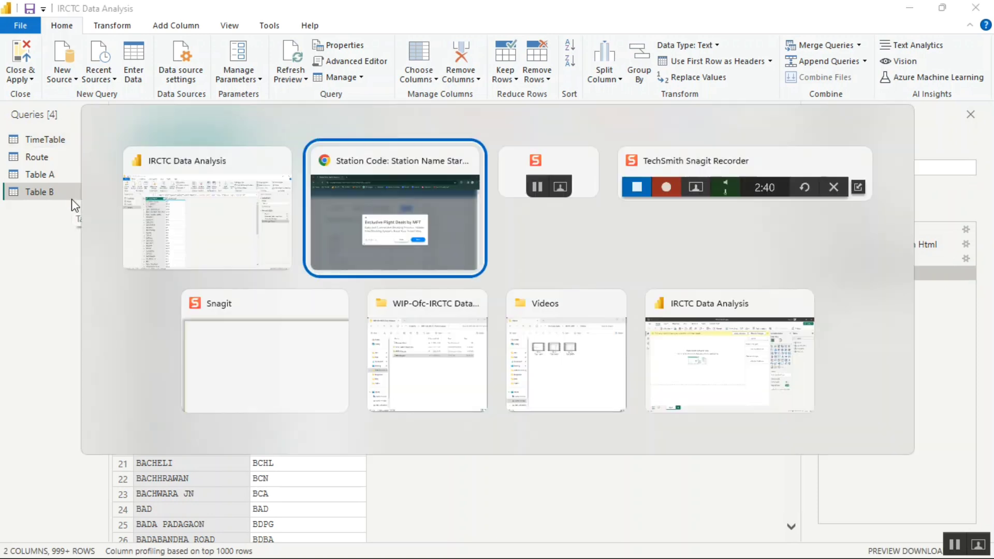
pyautogui.click(533, 399)
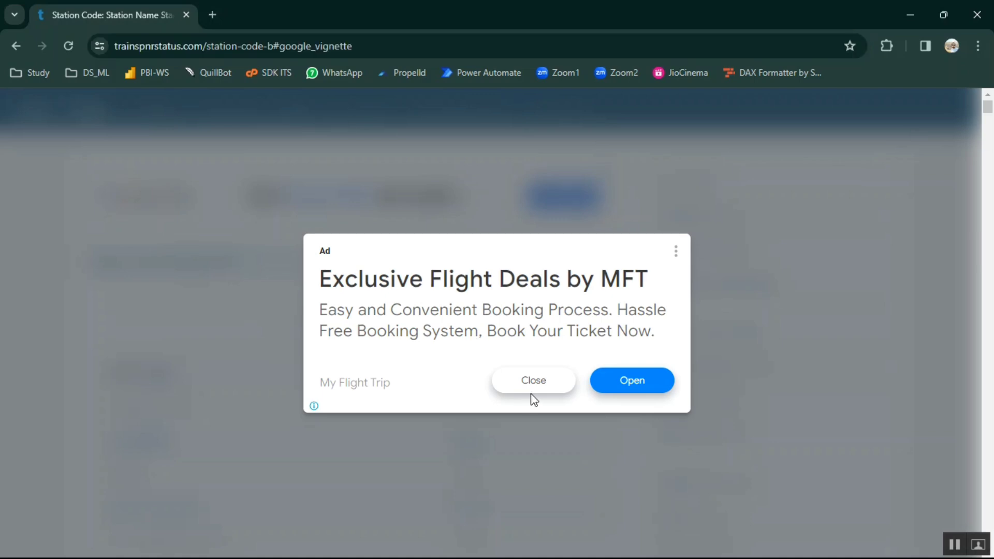
pyautogui.click(529, 390)
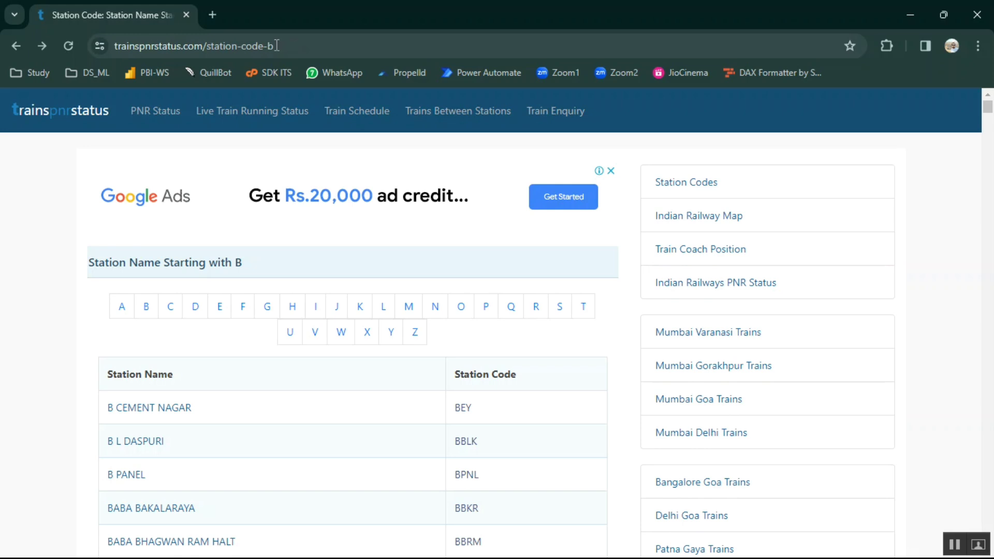
pyautogui.click(170, 310)
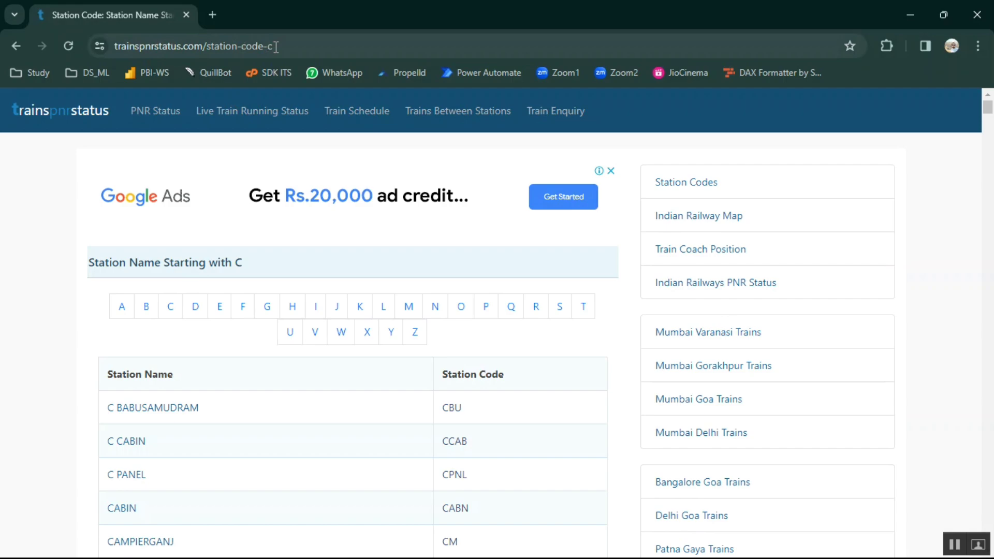
# Step: Back in Power Query Editor, copy the Table B query and paste three duplicates into the query list
pyautogui.hotkey('alt', 'Tab')
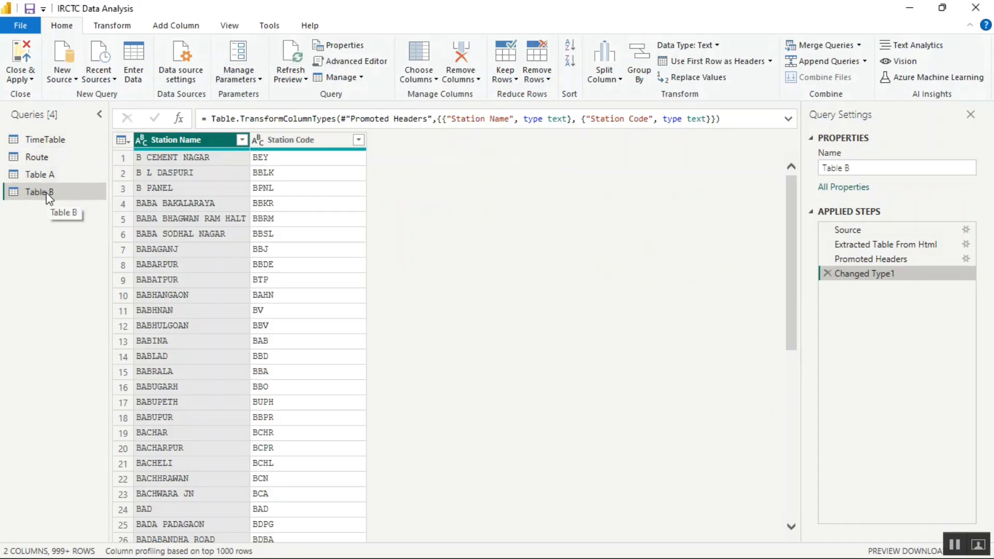
pyautogui.rightClick(46, 192)
pyautogui.click(60, 206)
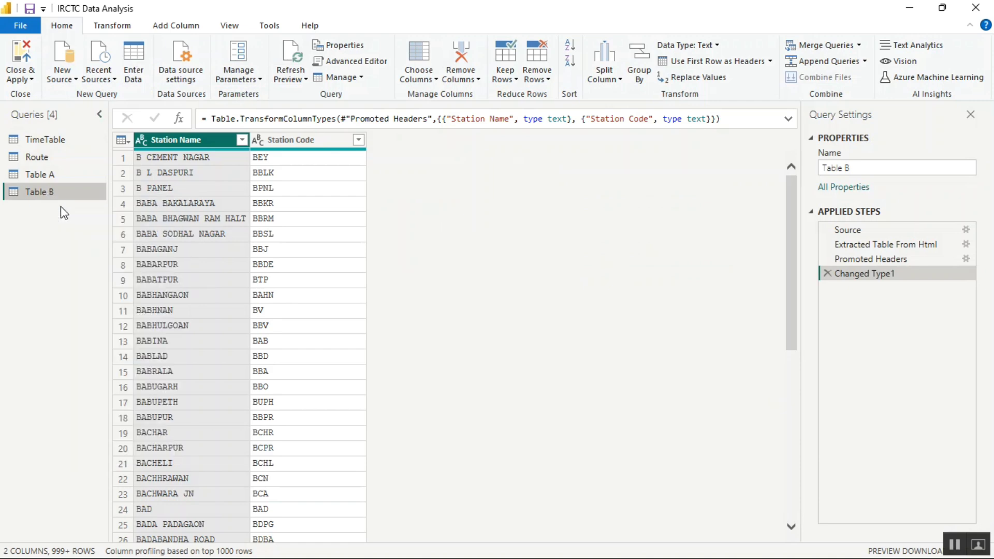
pyautogui.hotkey('ctrl', 'v')
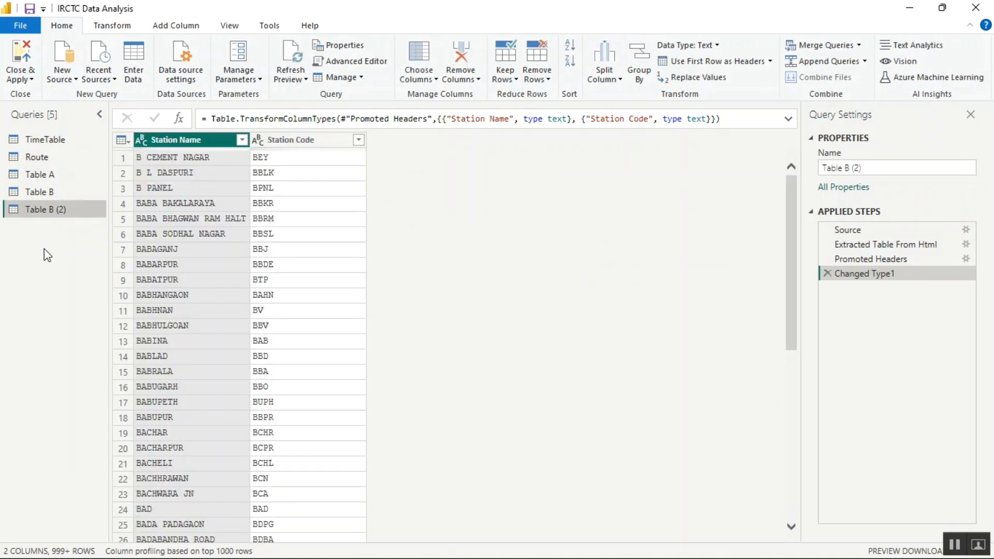
pyautogui.hotkey('ctrl', 'v')
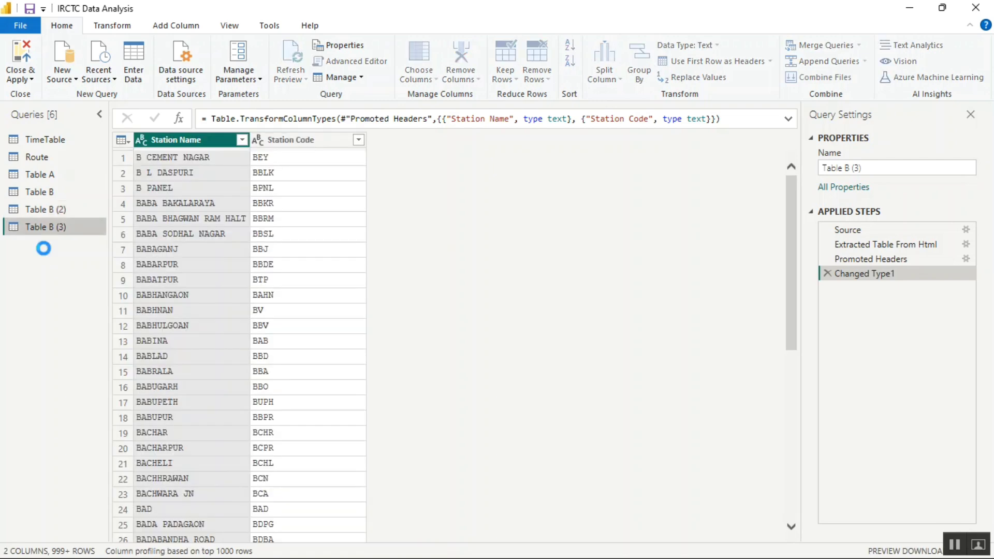
pyautogui.hotkey('ctrl', 'v')
# Step: In the Advanced Editor for Table B (2), change the source address ending to station-code-c and apply it
pyautogui.click(47, 208)
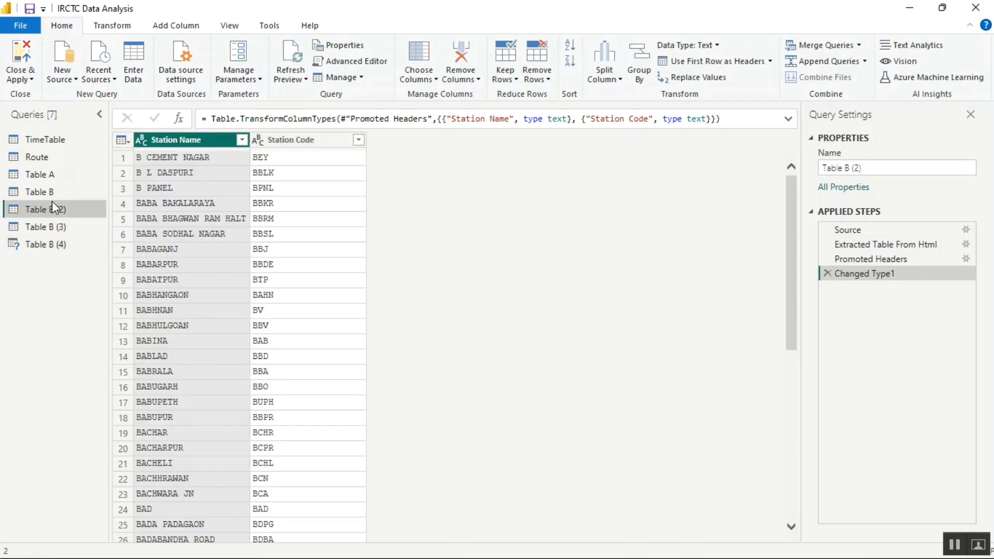
pyautogui.click(364, 61)
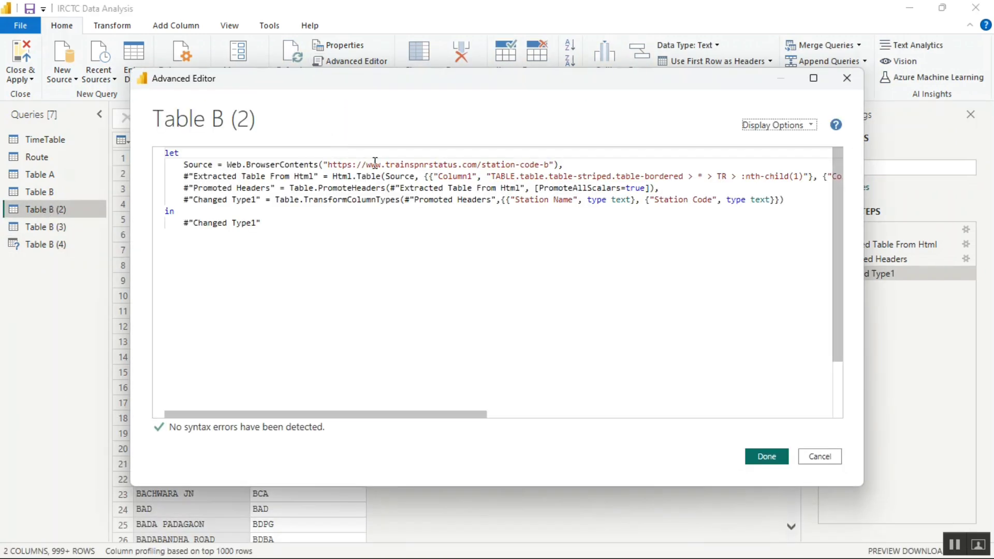
pyautogui.click(549, 163)
pyautogui.hotkey('shift', 'Left')
pyautogui.write('c')
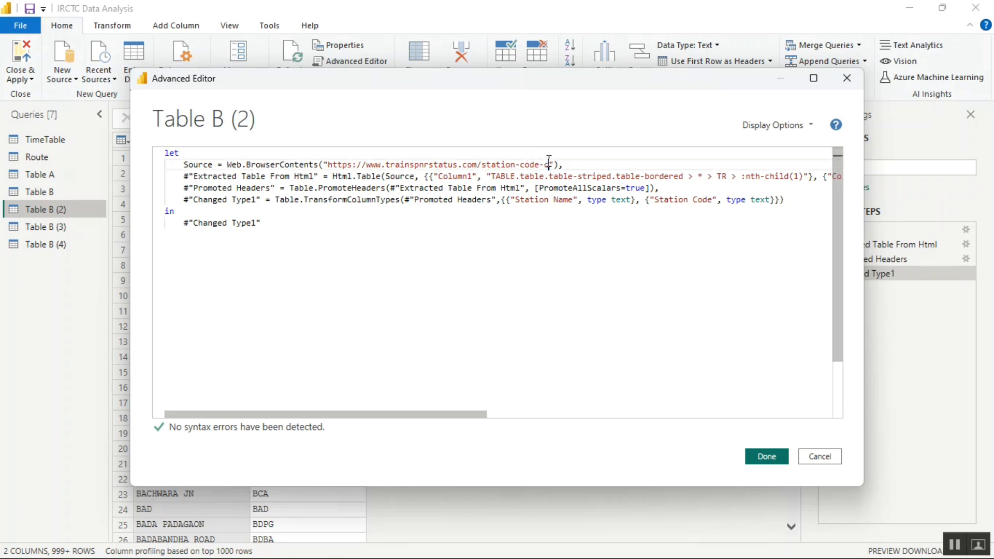
pyautogui.click(758, 461)
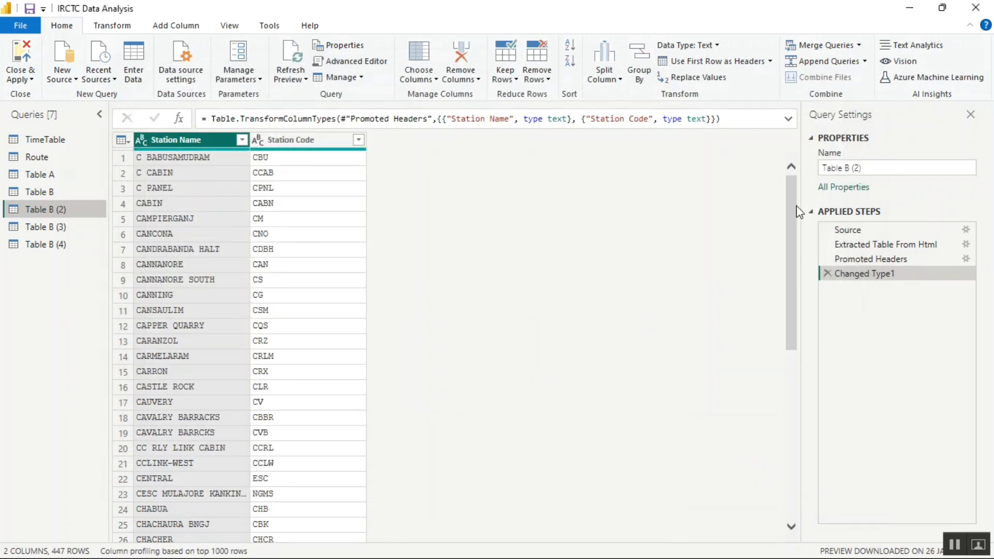
# Step: Rename the Table B (2) query to Table C
pyautogui.click(882, 167)
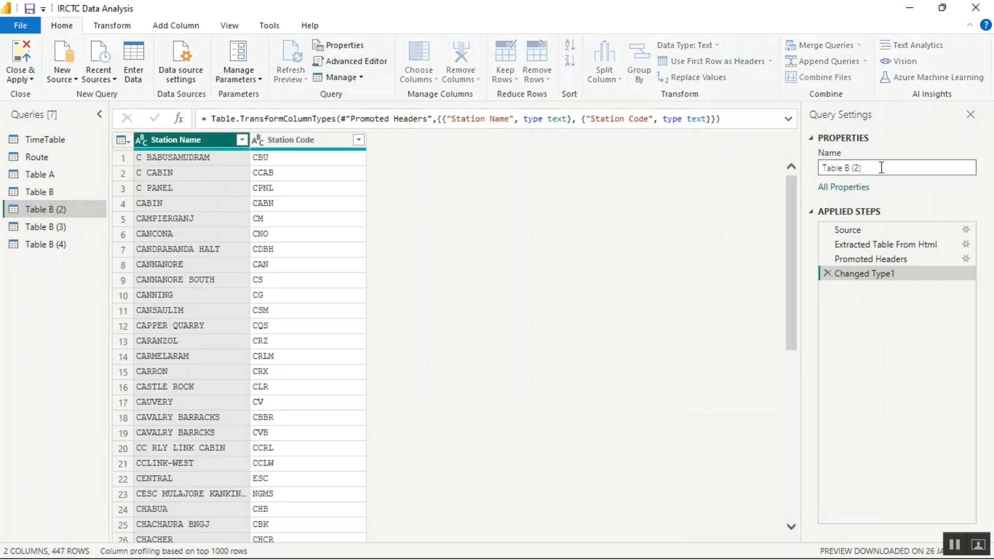
pyautogui.press('BackSpace')
pyautogui.press('BackSpace')
pyautogui.press('BackSpace')
pyautogui.press('Return')
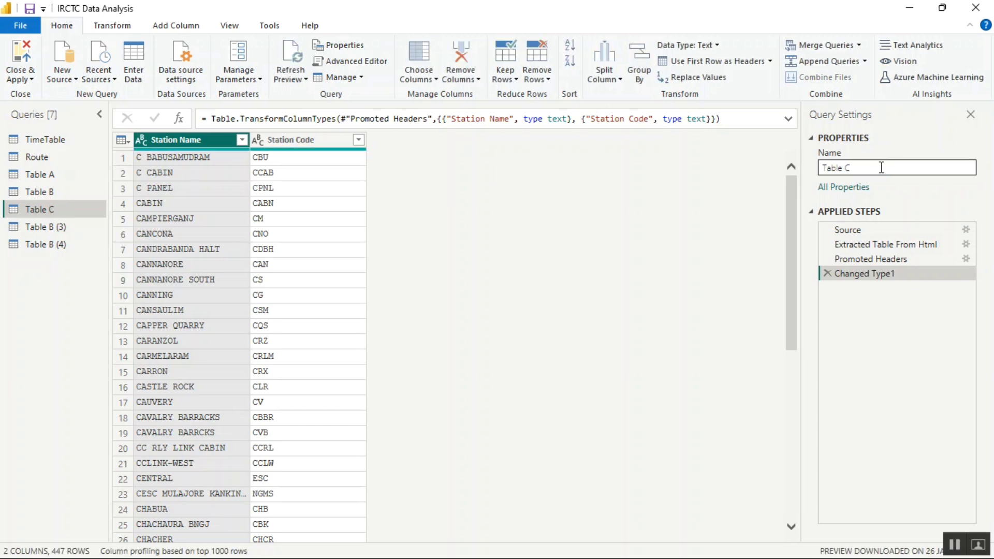
# Step: Paste three more duplicates of Table B after Table B (4) in the query list
pyautogui.click(51, 247)
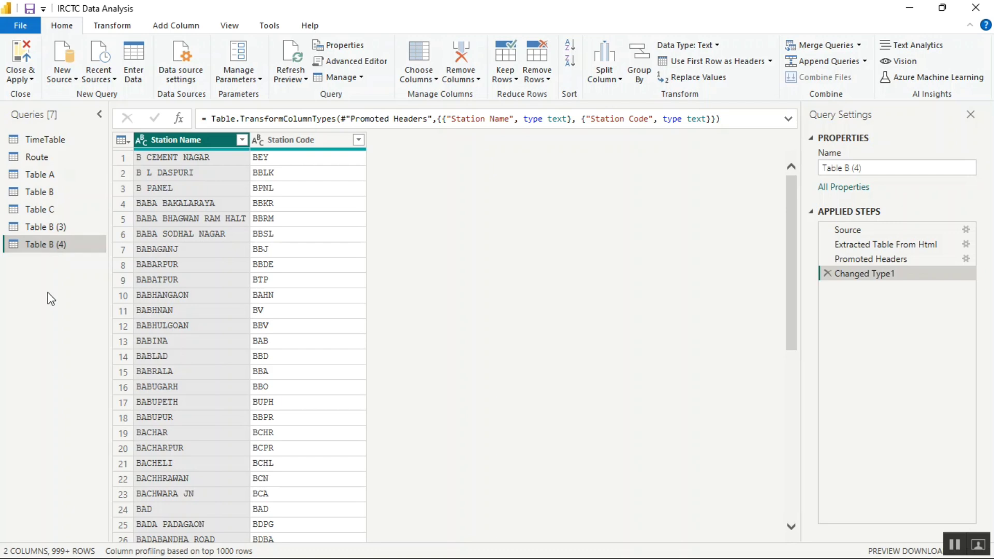
pyautogui.hotkey('ctrl', 'v')
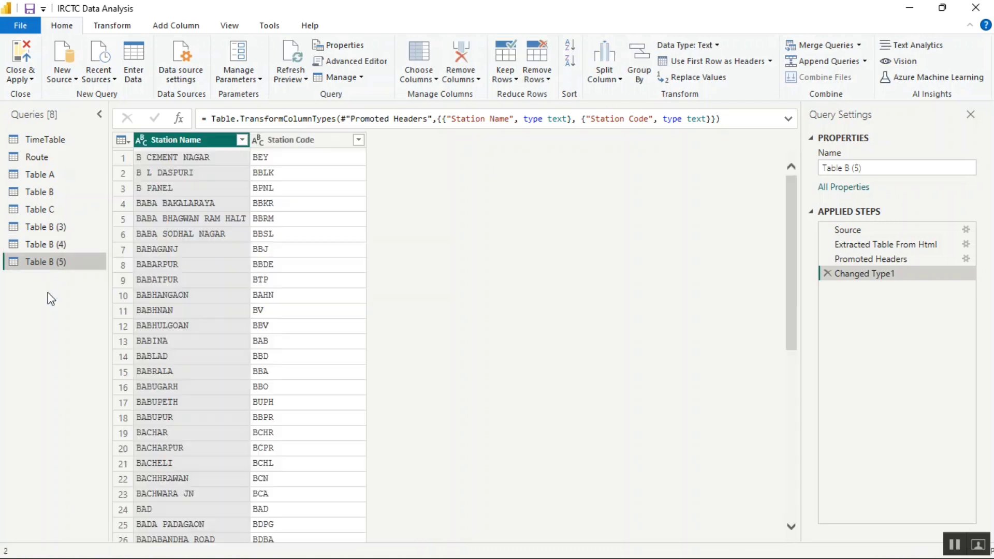
pyautogui.hotkey('ctrl', 'v')
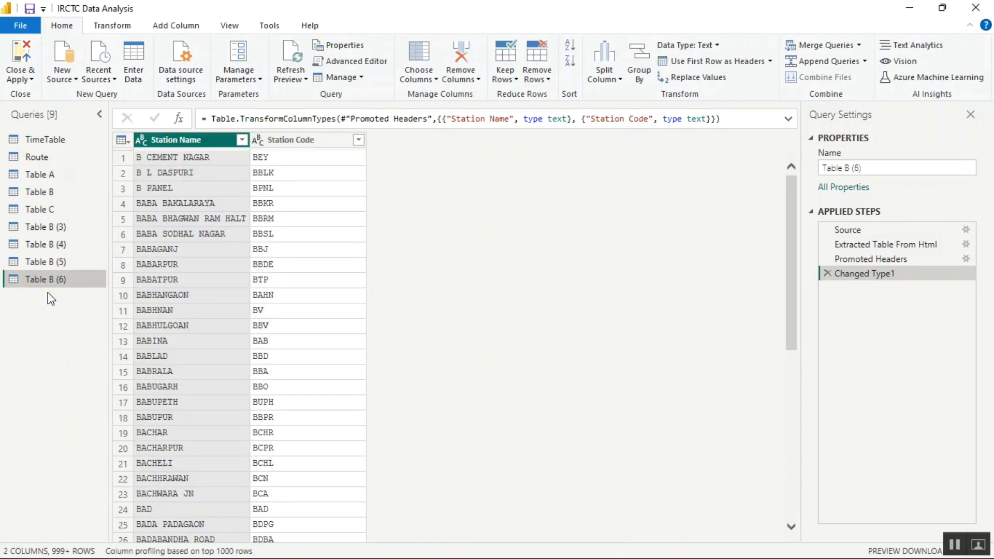
pyautogui.hotkey('ctrl', 'v')
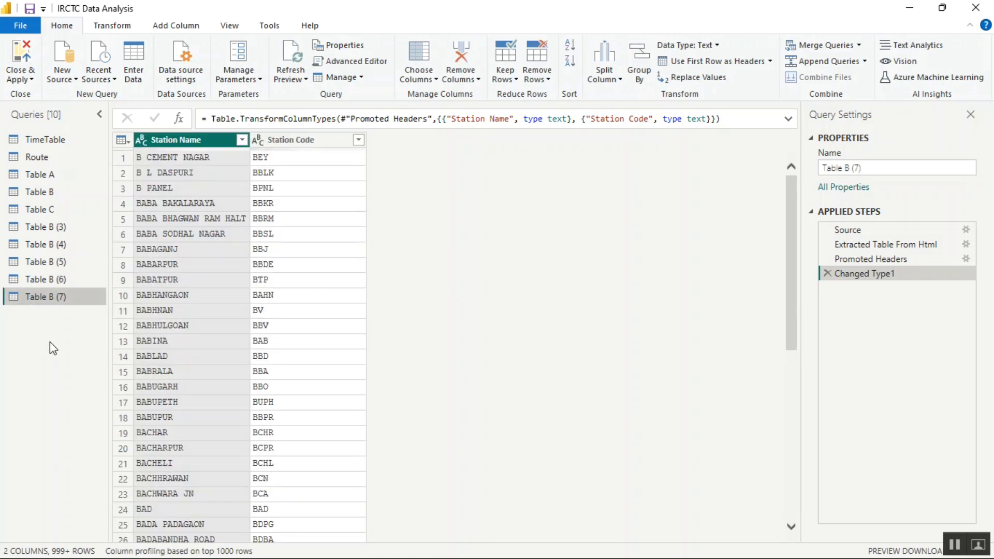
# Step: Paste seven more duplicates of the Table B query into the query list, following Table B (7)
pyautogui.hotkey('ctrl', 'v')
pyautogui.hotkey('ctrl', 'v')
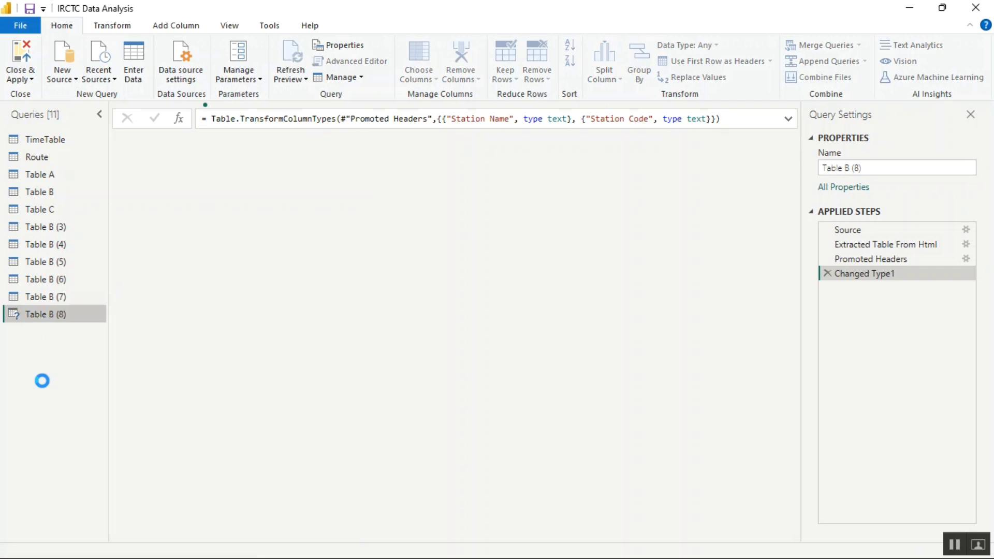
pyautogui.hotkey('ctrl', 'v')
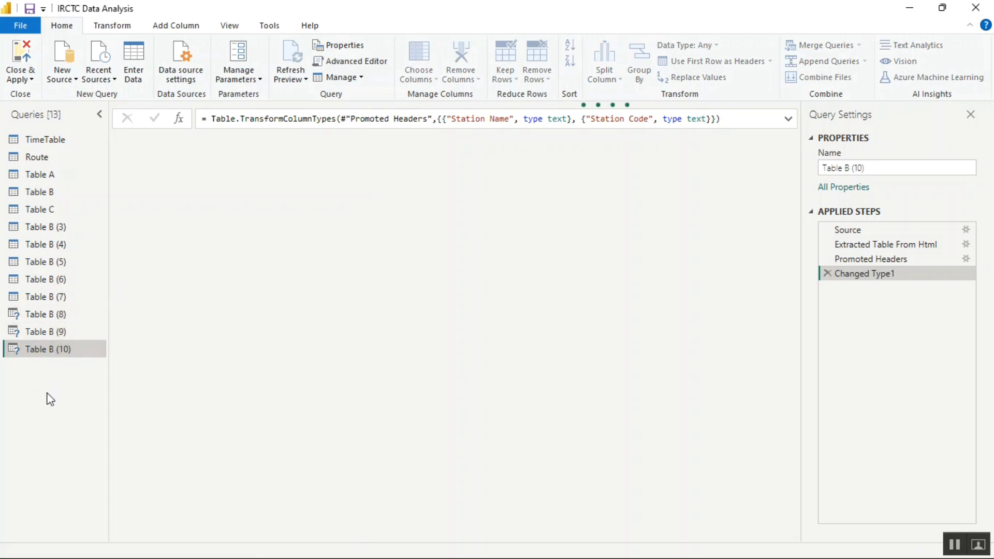
pyautogui.hotkey('ctrl', 'v')
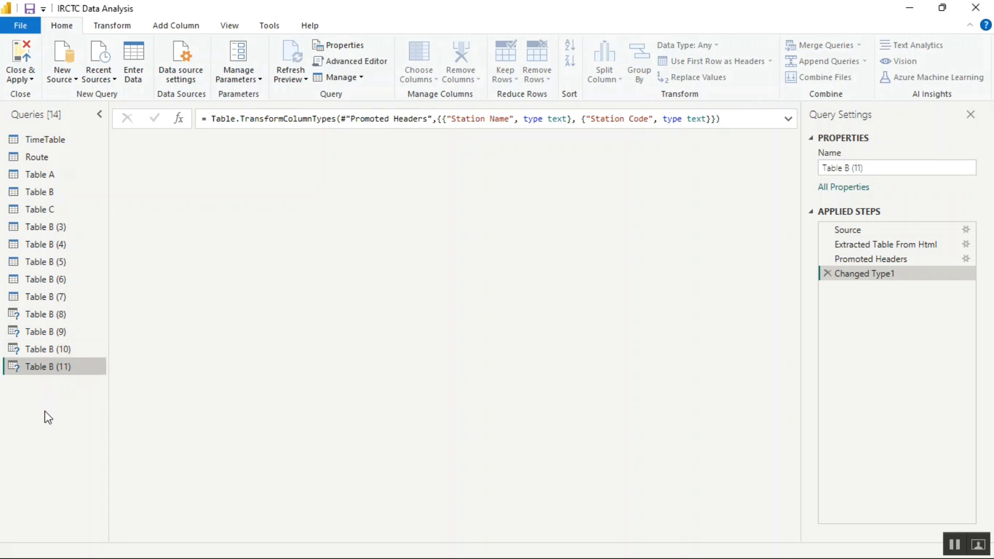
pyautogui.hotkey('ctrl', 'v')
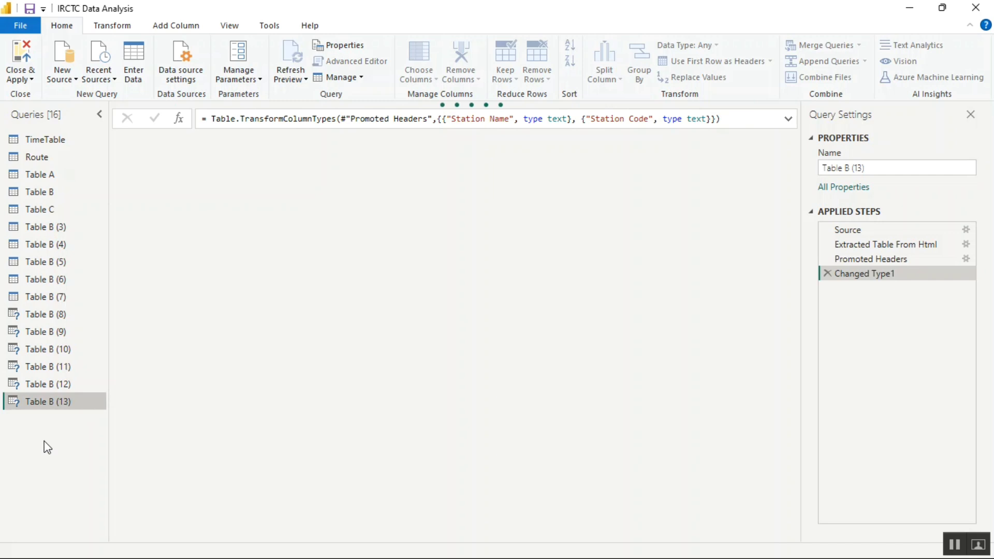
pyautogui.hotkey('ctrl', 'v')
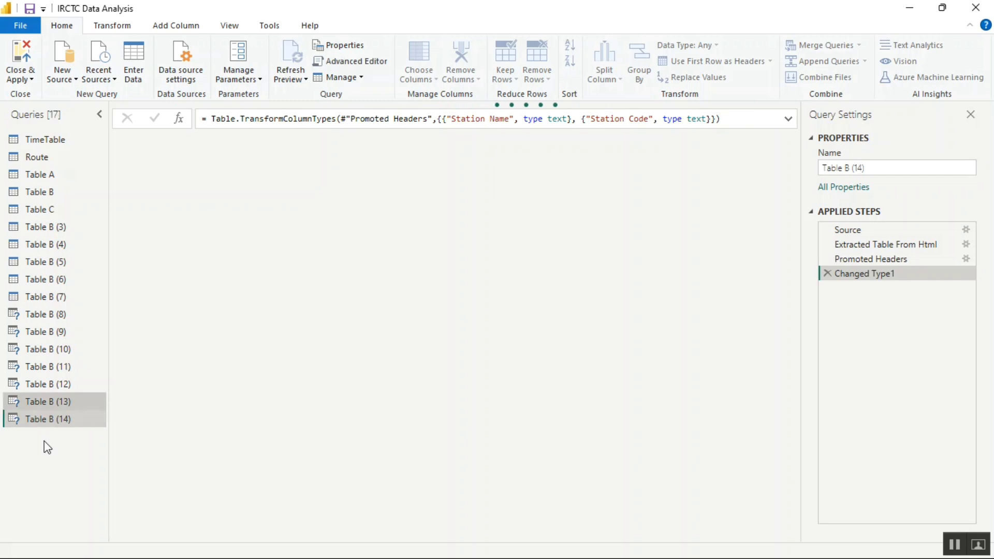
pyautogui.hotkey('ctrl', 'v')
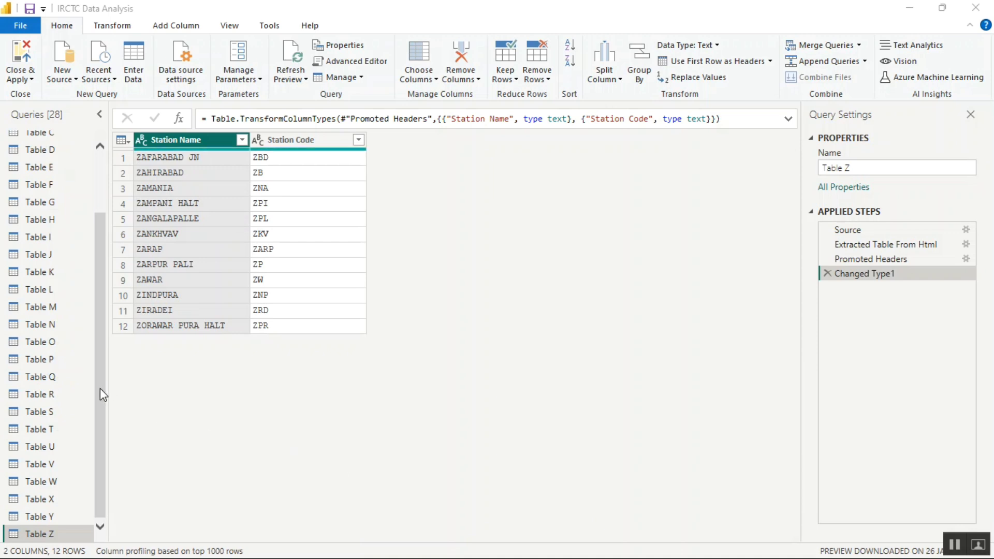
pyautogui.moveTo(100, 388); pyautogui.dragTo(106, 274)
pyautogui.click(59, 137)
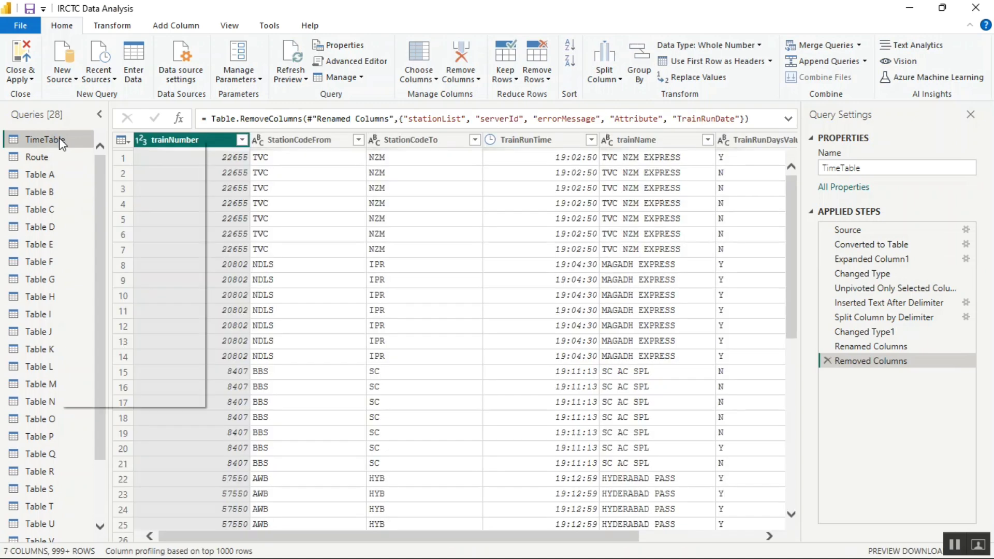
pyautogui.rightClick(59, 138)
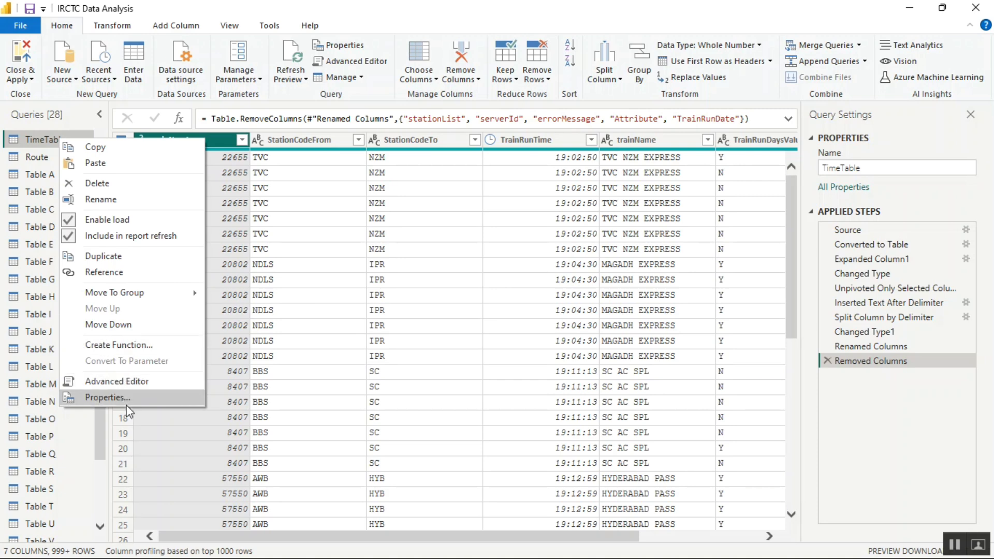
pyautogui.click(98, 430)
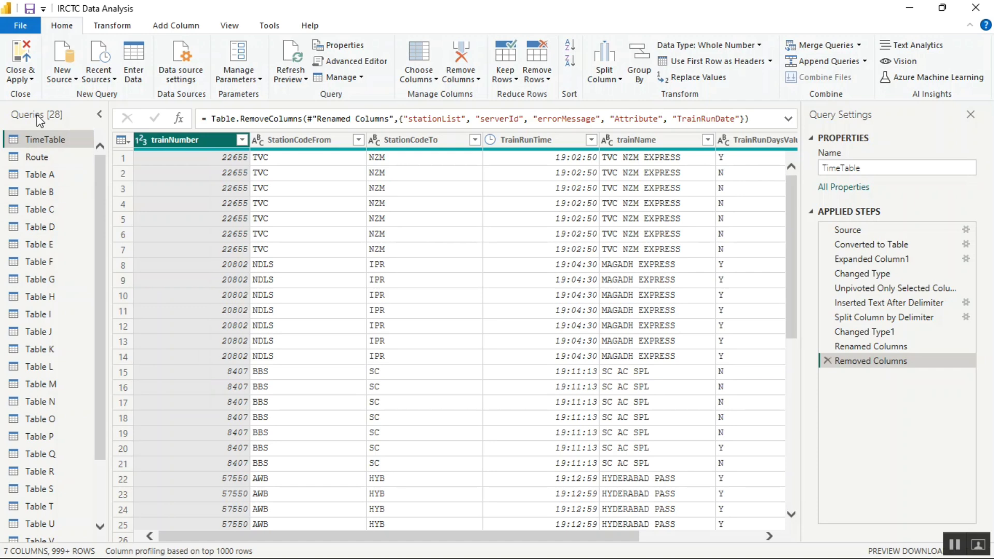
pyautogui.click(43, 161)
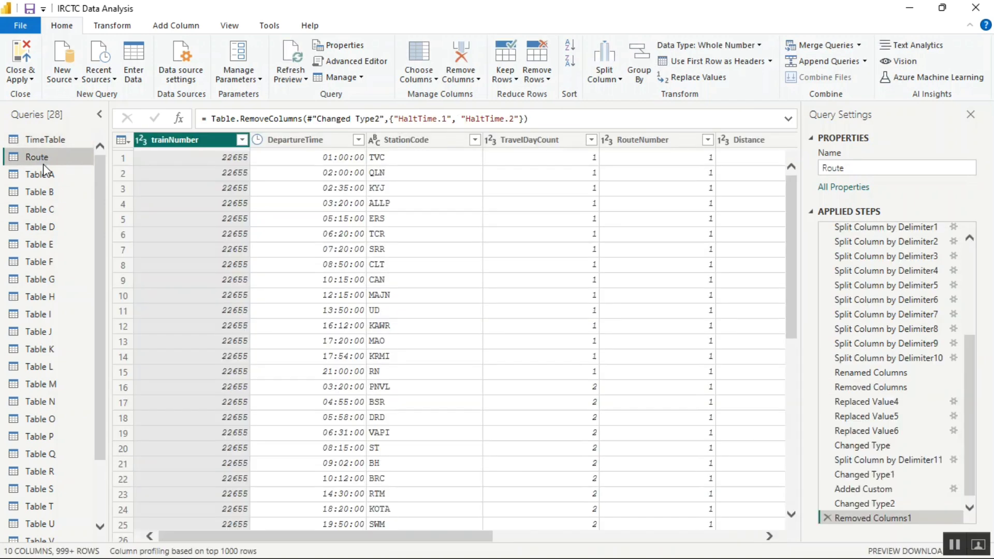
pyautogui.rightClick(44, 165)
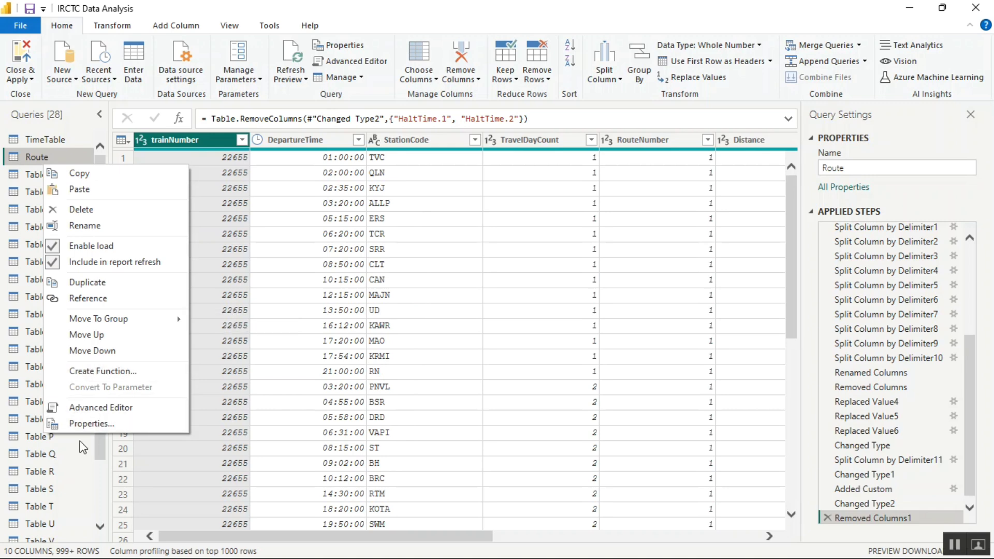
pyautogui.click(28, 205)
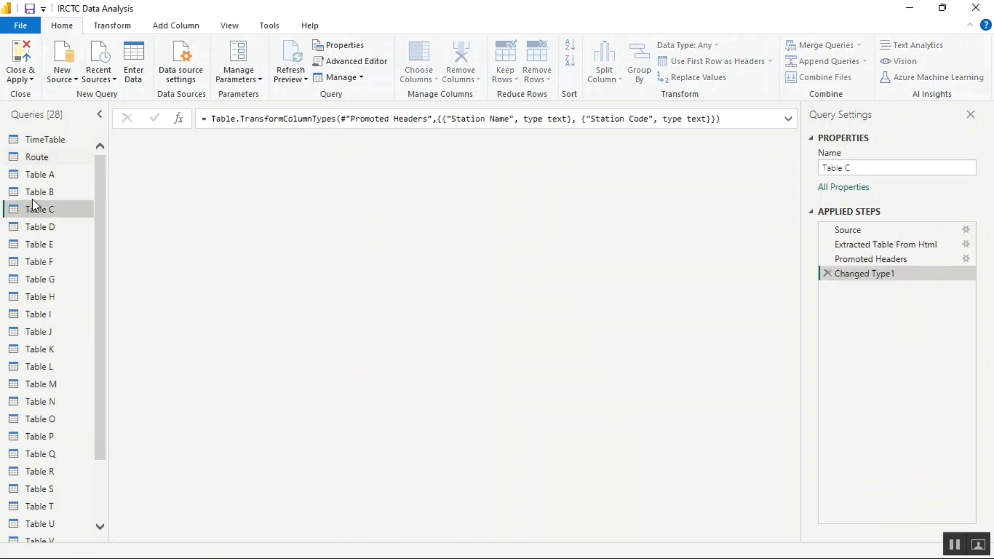
pyautogui.click(32, 199)
# Step: Move the TimeTable and Route queries together into a new group named TrainDetails
pyautogui.click(45, 139)
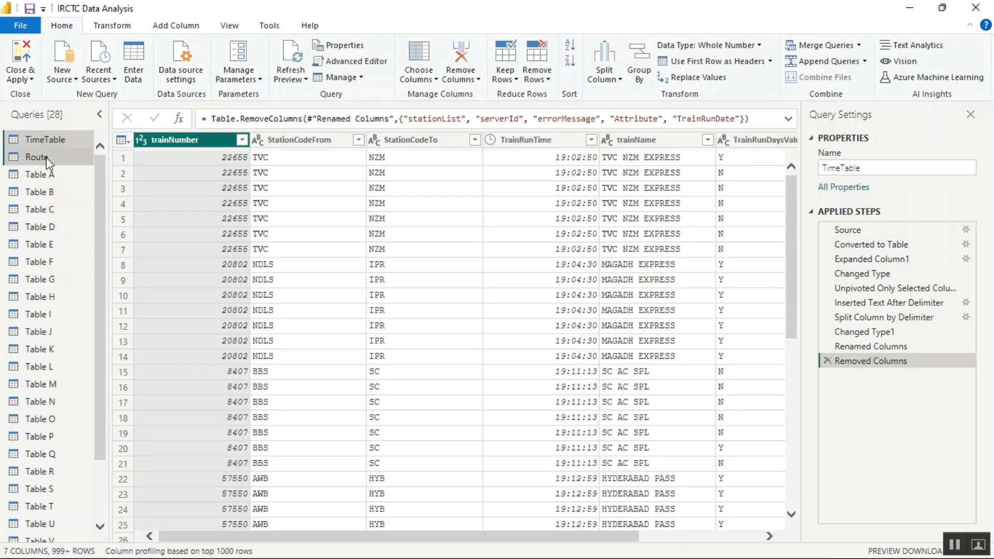
pyautogui.click(46, 157)
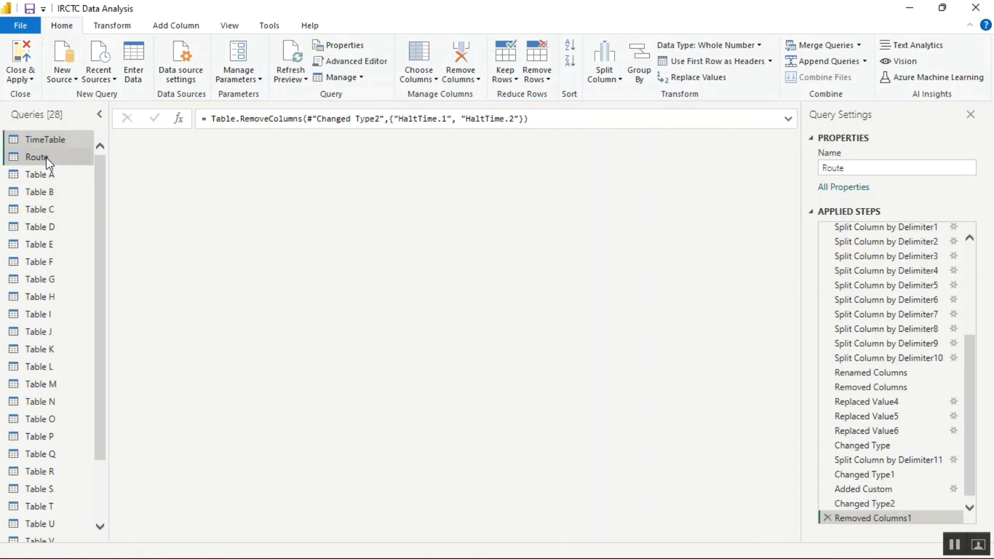
pyautogui.rightClick(46, 158)
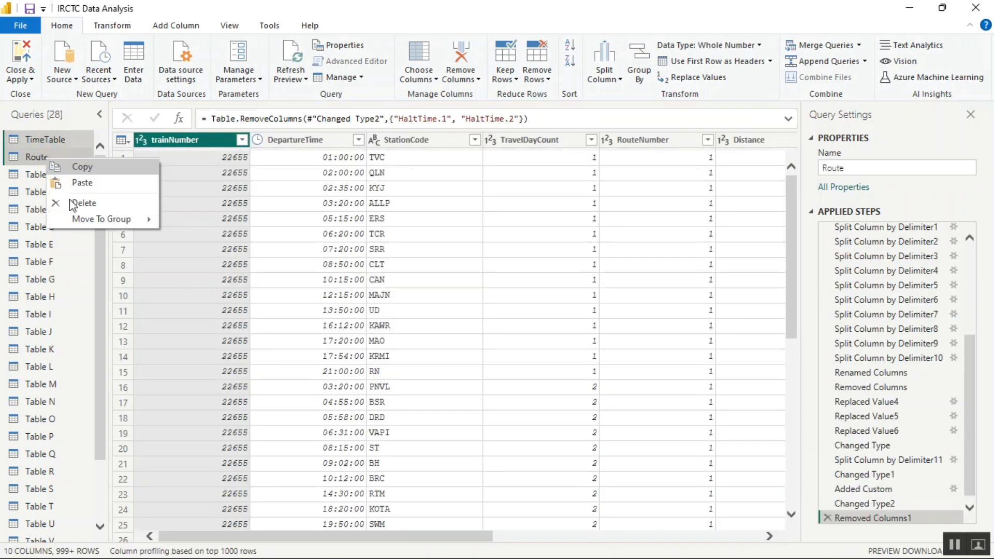
pyautogui.moveTo(78, 222)
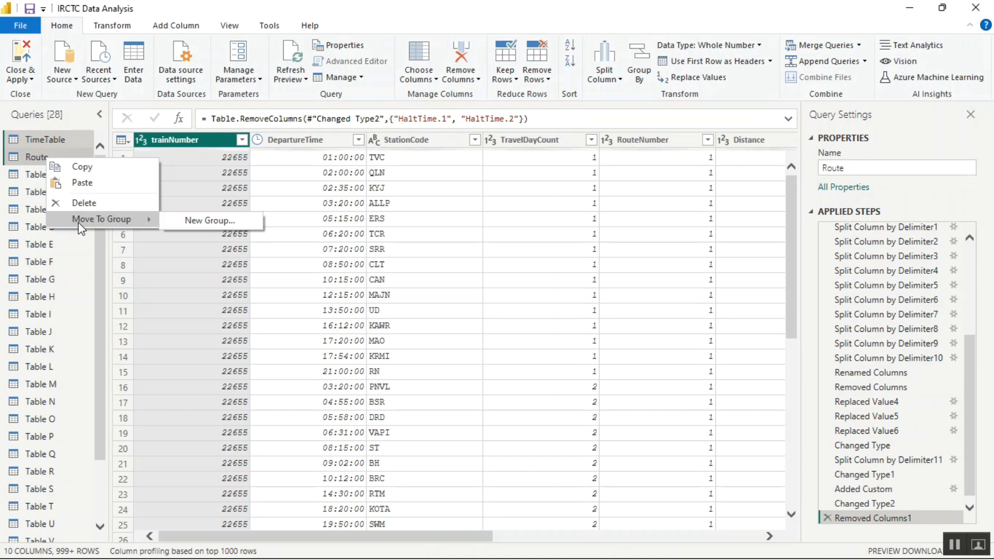
pyautogui.click(194, 221)
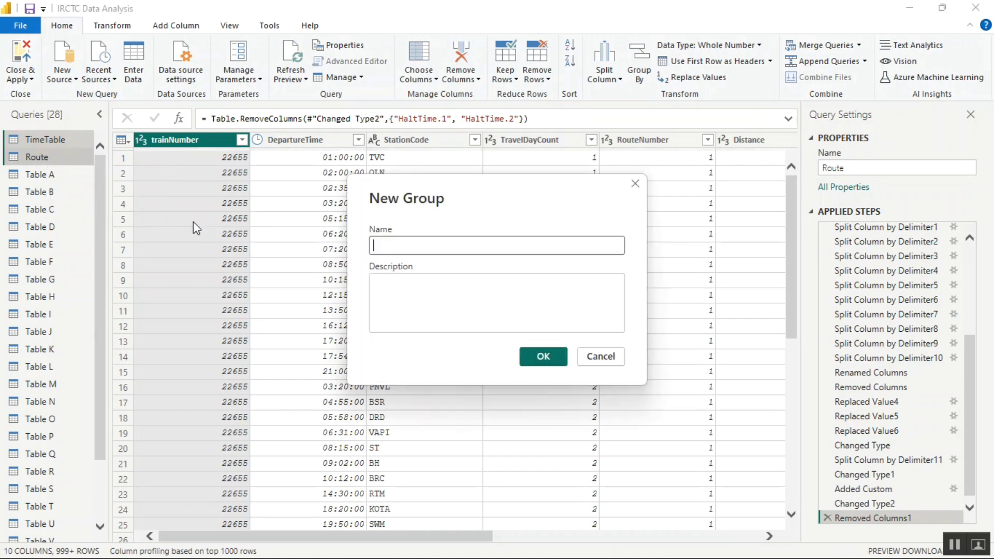
pyautogui.write('TrainDetails')
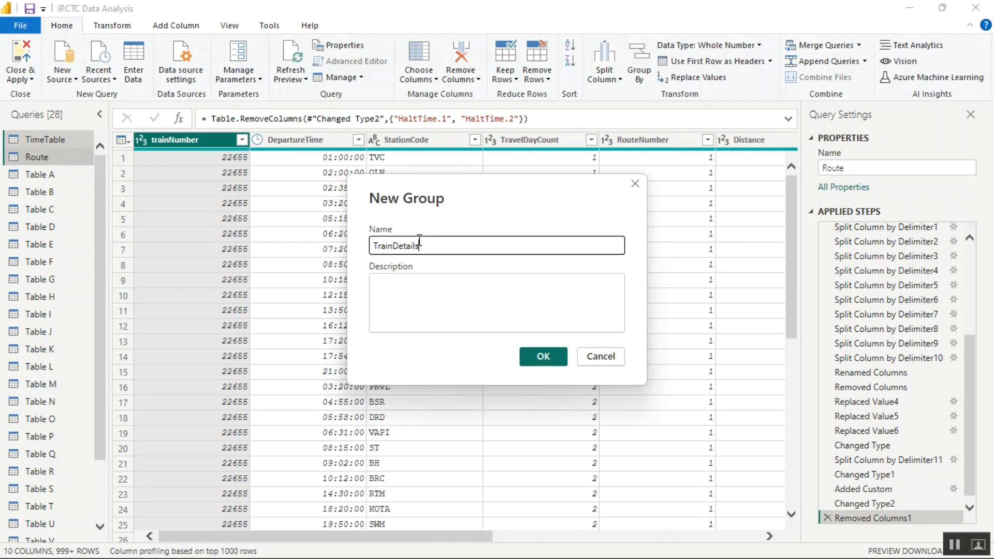
pyautogui.press('Return')
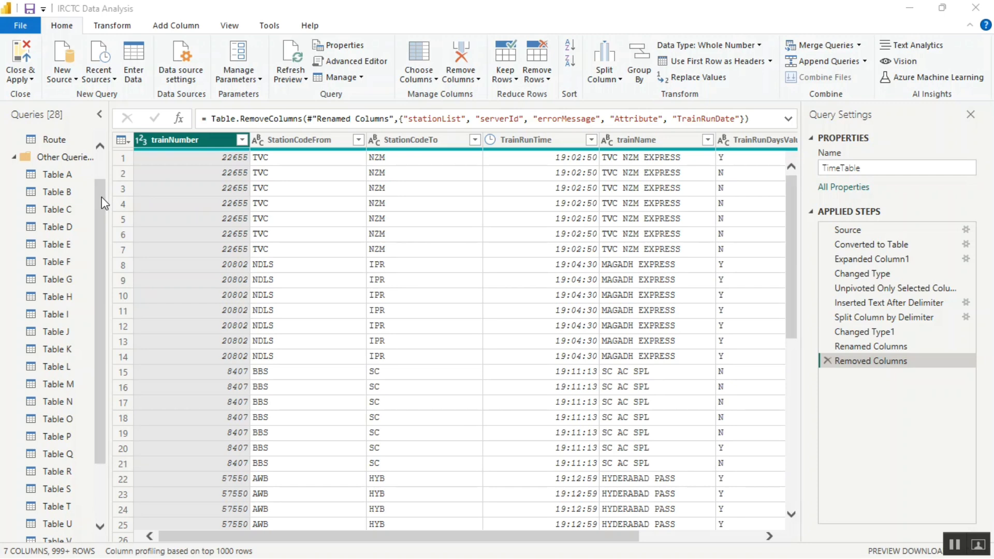
# Step: Starting from Table A, begin appending queries as a new query with the option for three or more tables
pyautogui.moveTo(101, 197); pyautogui.dragTo(102, 160)
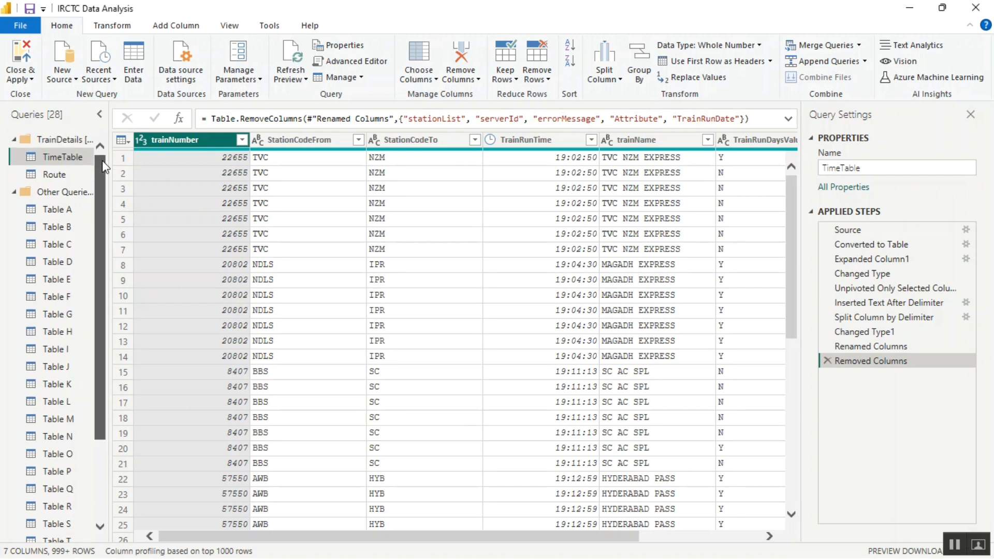
pyautogui.click(63, 214)
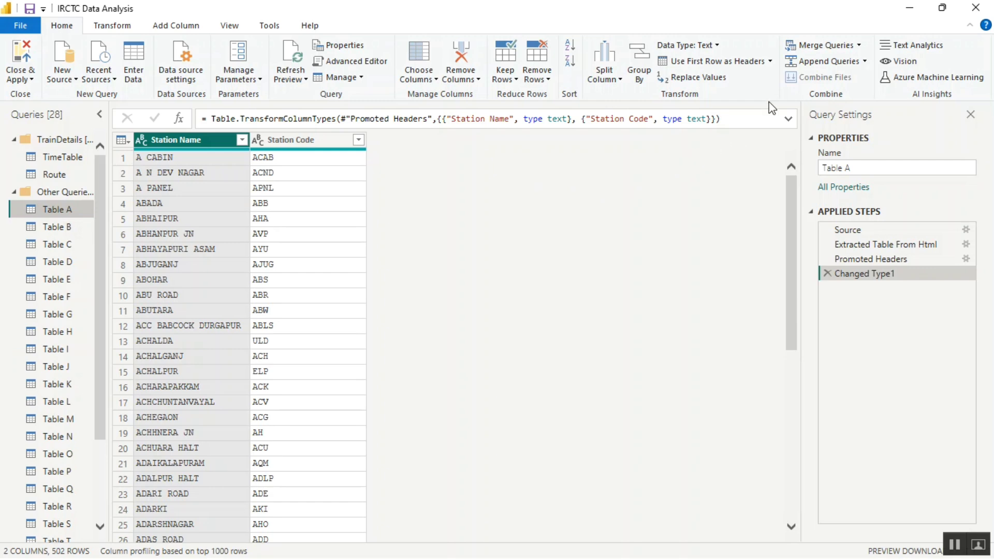
pyautogui.click(864, 62)
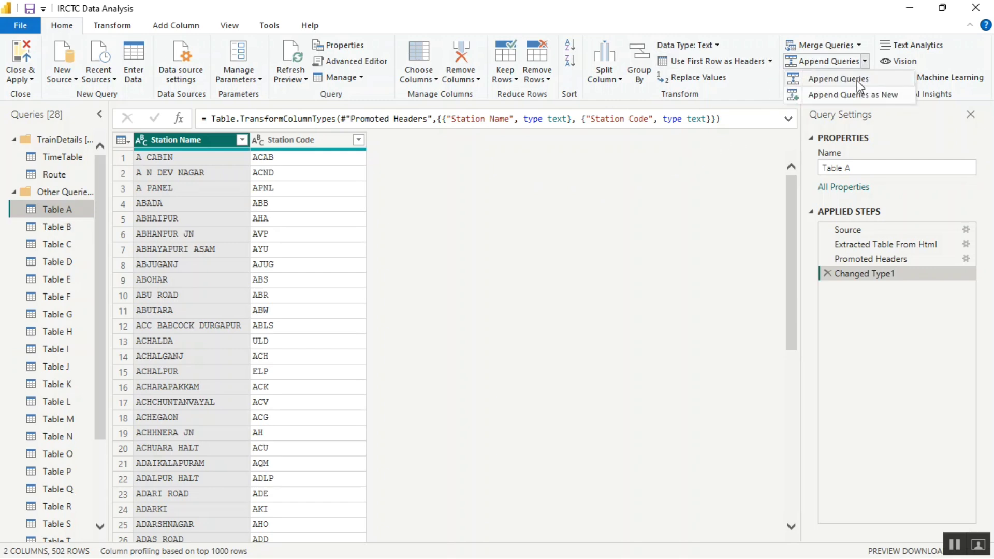
pyautogui.click(849, 95)
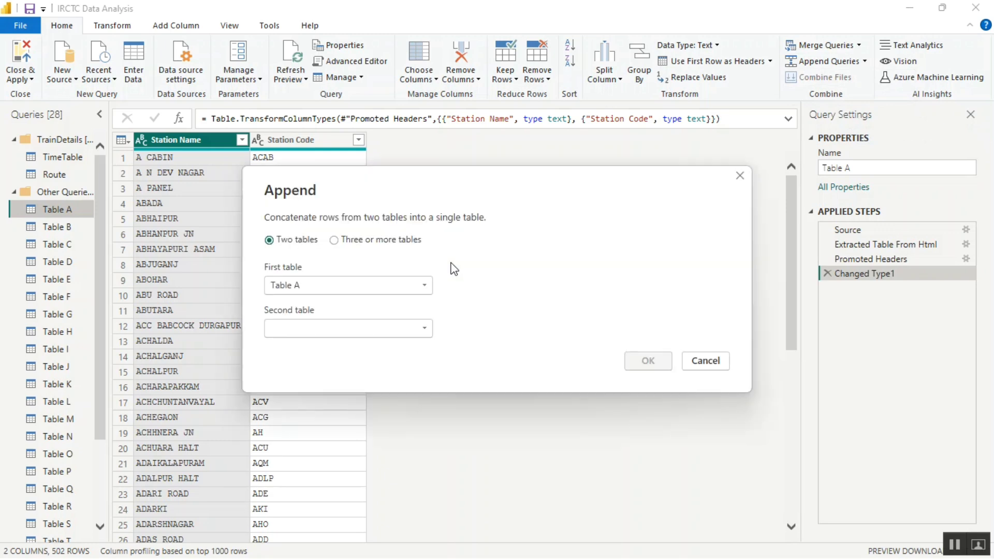
pyautogui.click(339, 239)
# Step: Add Table B through Table Z to the list of tables to append
pyautogui.click(306, 317)
pyautogui.click(306, 331)
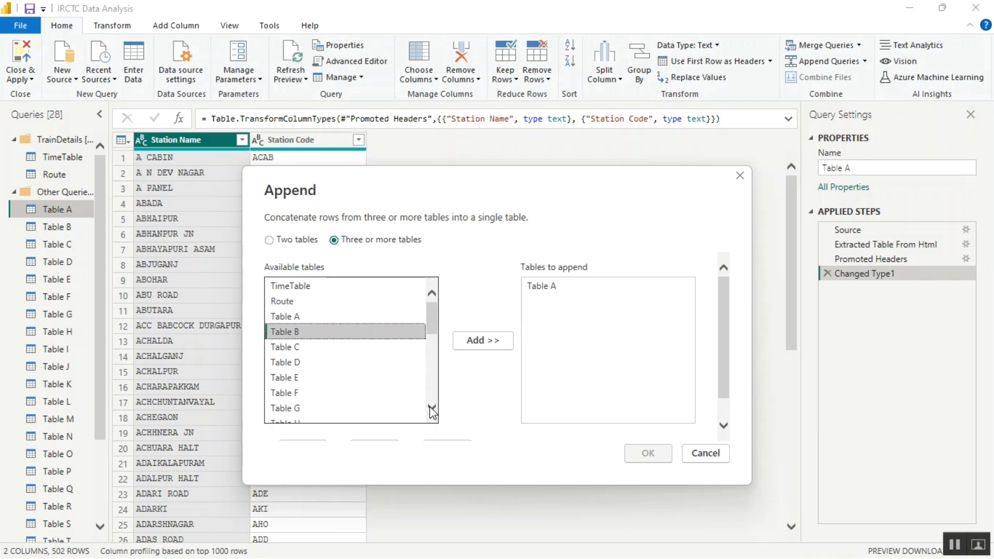
pyautogui.scroll(-3, 429, 406)
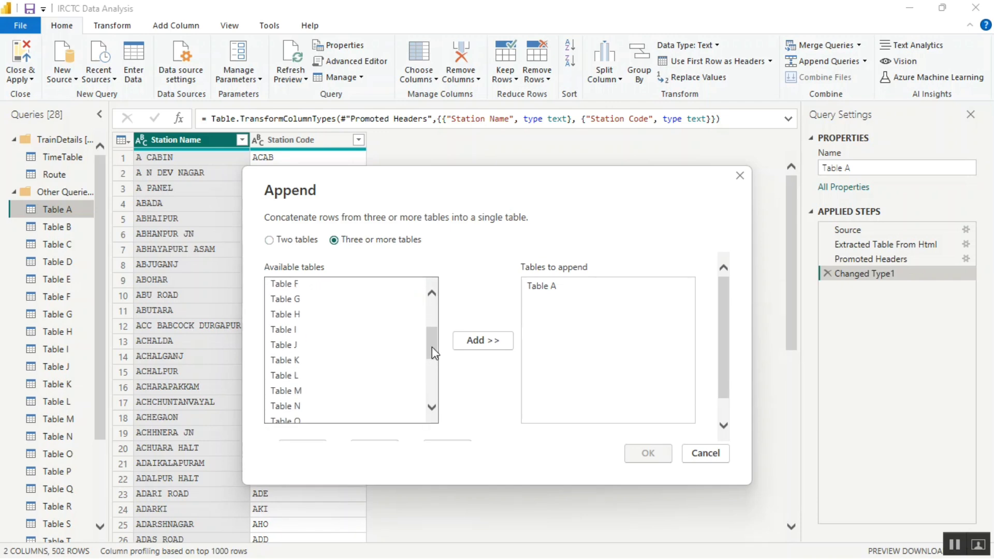
pyautogui.moveTo(435, 354); pyautogui.dragTo(435, 417)
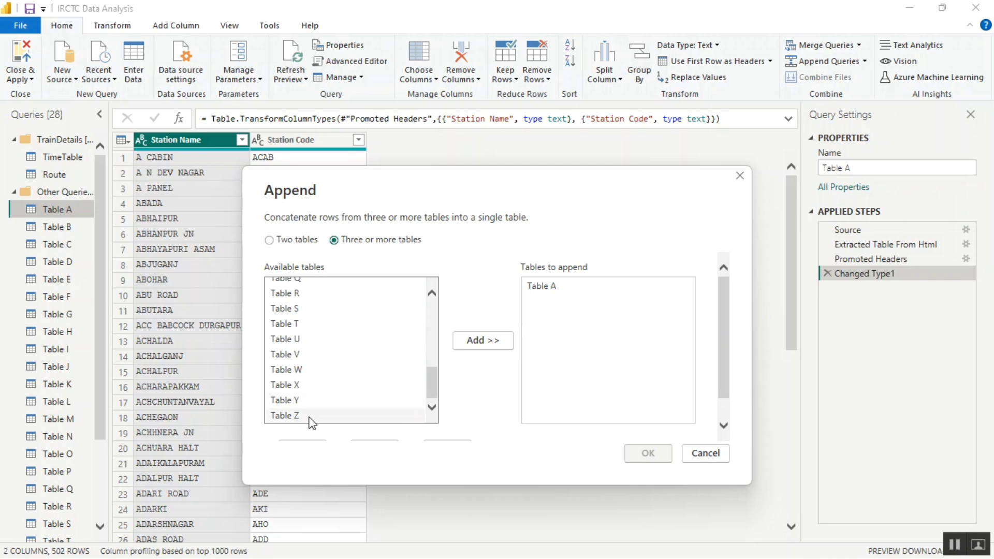
pyautogui.keyDown('shift'); pyautogui.click(285, 416); pyautogui.keyUp('shift')
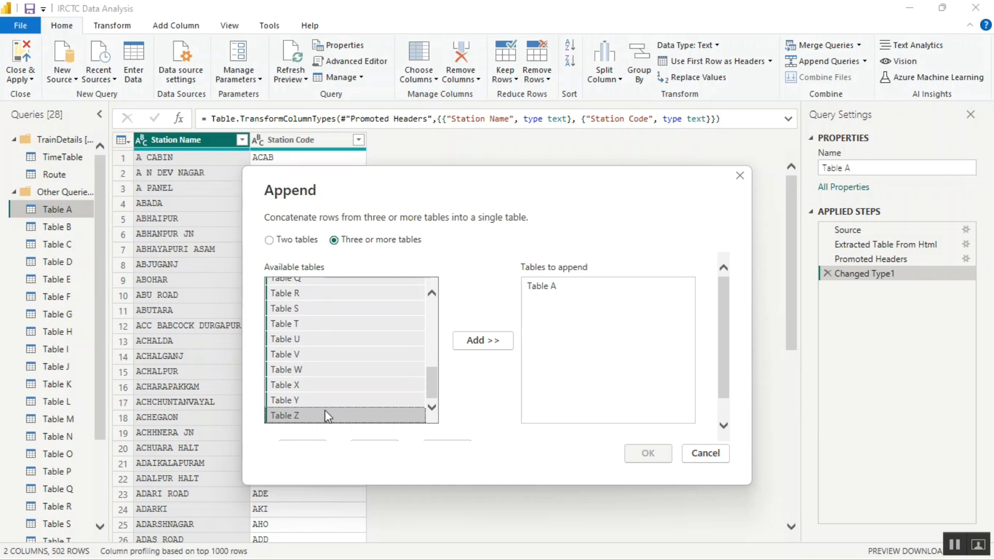
pyautogui.click(433, 300)
pyautogui.click(434, 297)
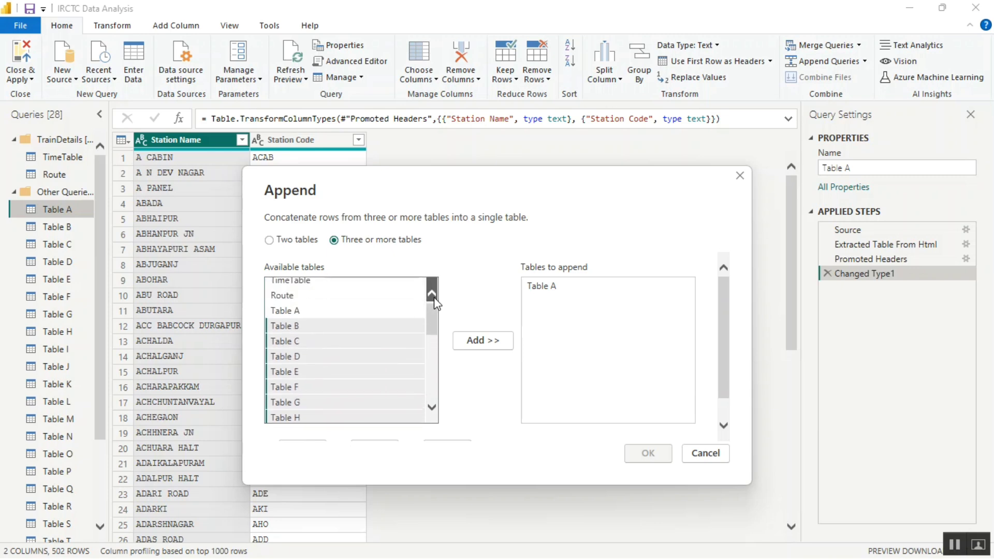
pyautogui.moveTo(433, 316); pyautogui.dragTo(434, 416)
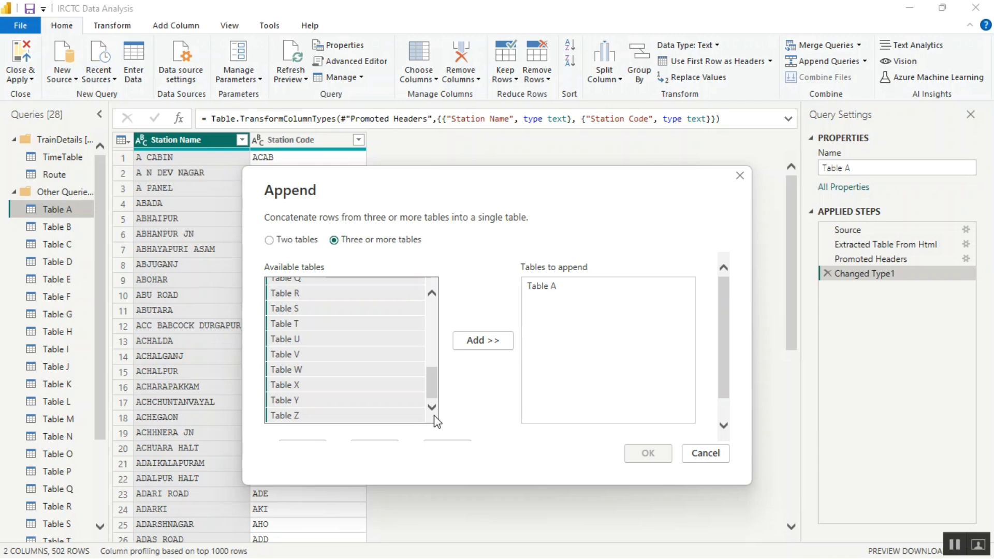
pyautogui.click(477, 341)
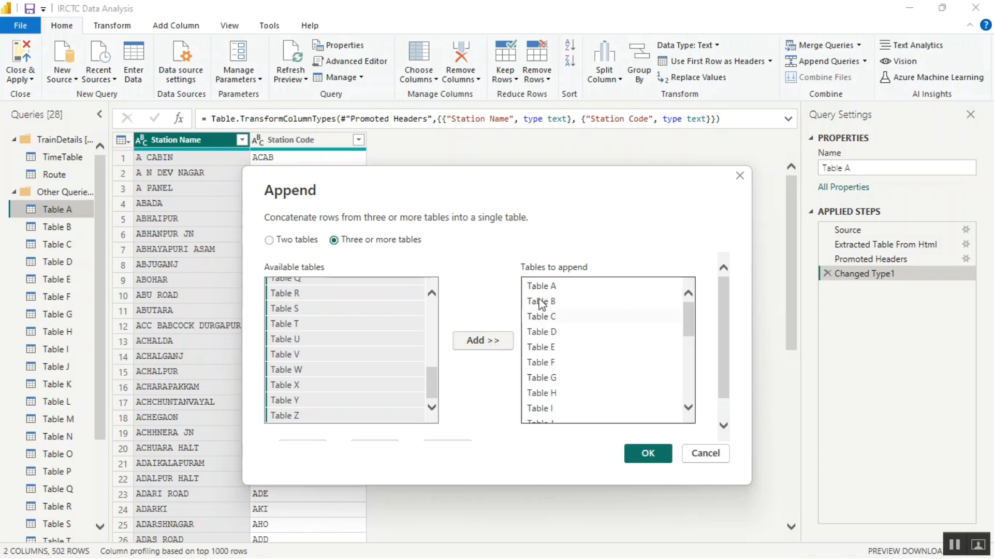
# Step: Check the tables to append down to Table Z and create the combined query
pyautogui.click(690, 408)
pyautogui.click(689, 407)
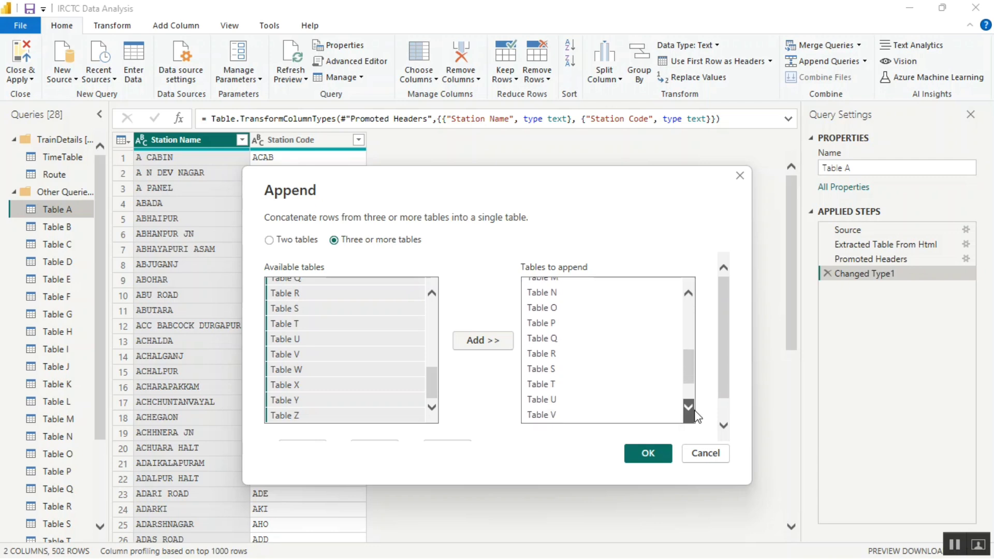
pyautogui.click(689, 407)
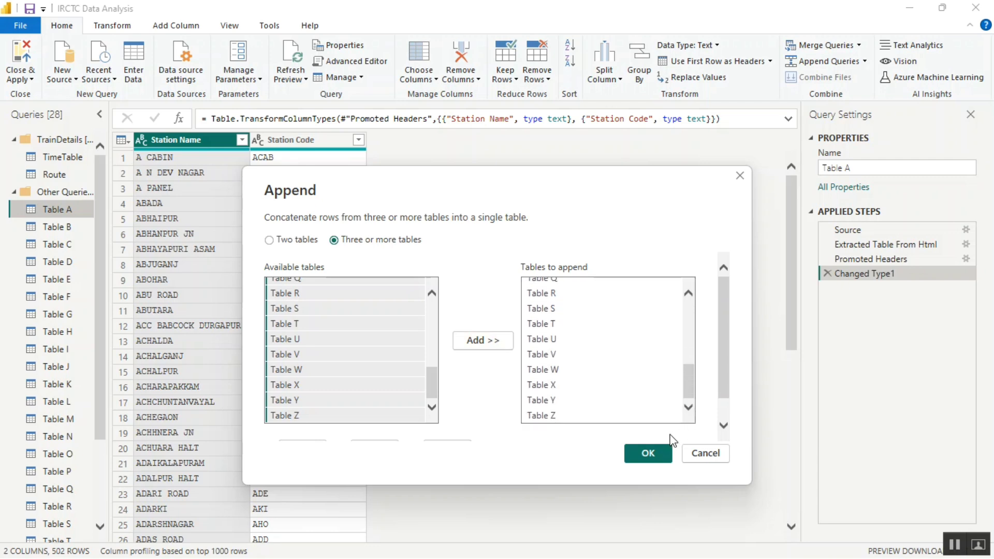
pyautogui.click(648, 453)
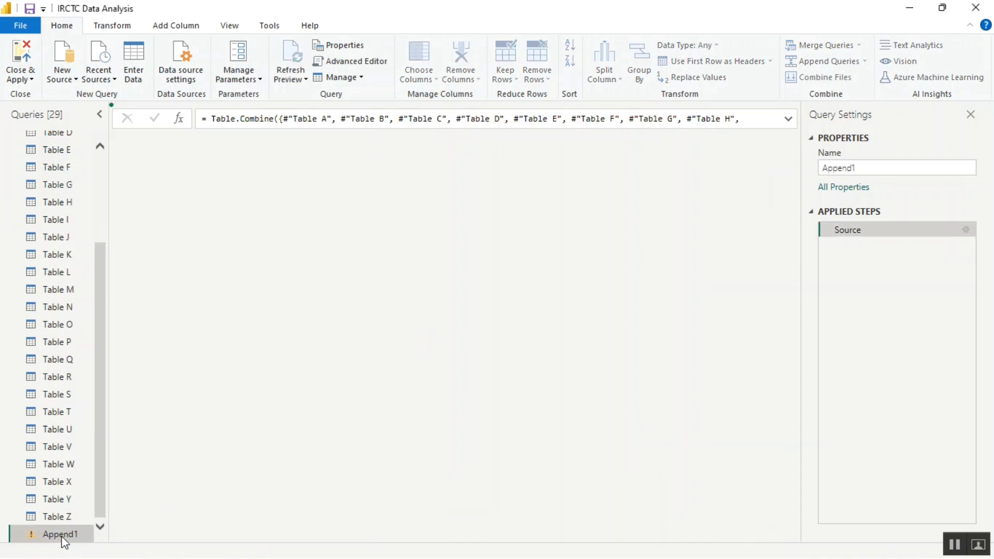
# Step: Rename the combined query as StationCodes
pyautogui.doubleClick(875, 168)
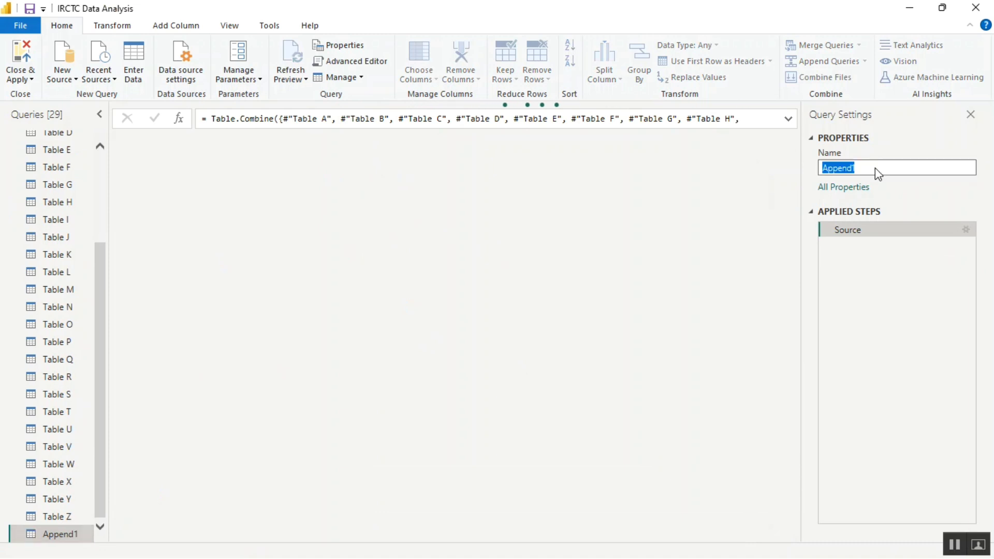
pyautogui.write('Station')
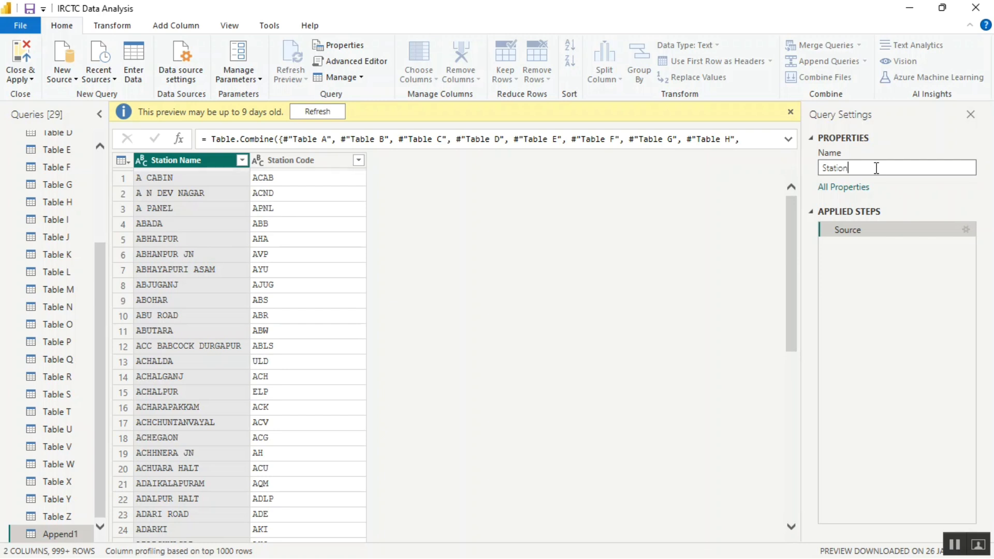
pyautogui.write('Codes')
pyautogui.press('Return')
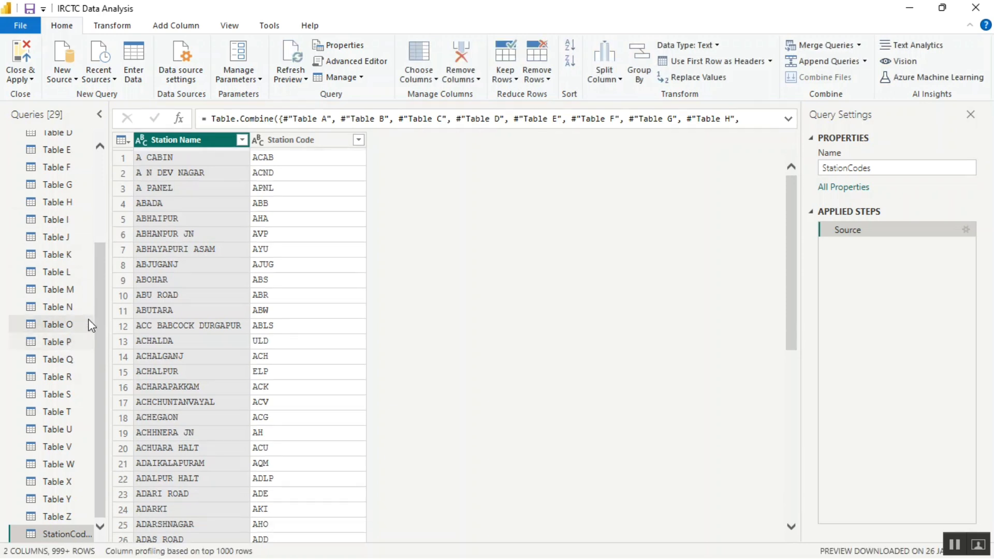
# Step: Exclude the Table A query from report refresh, disable its load, and check both options
pyautogui.moveTo(101, 309); pyautogui.dragTo(111, 216)
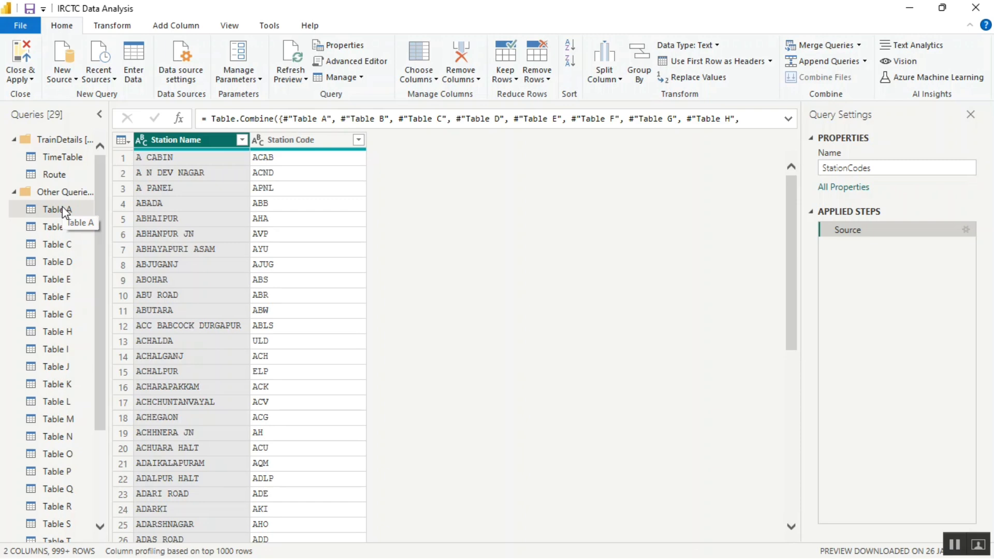
pyautogui.rightClick(62, 206)
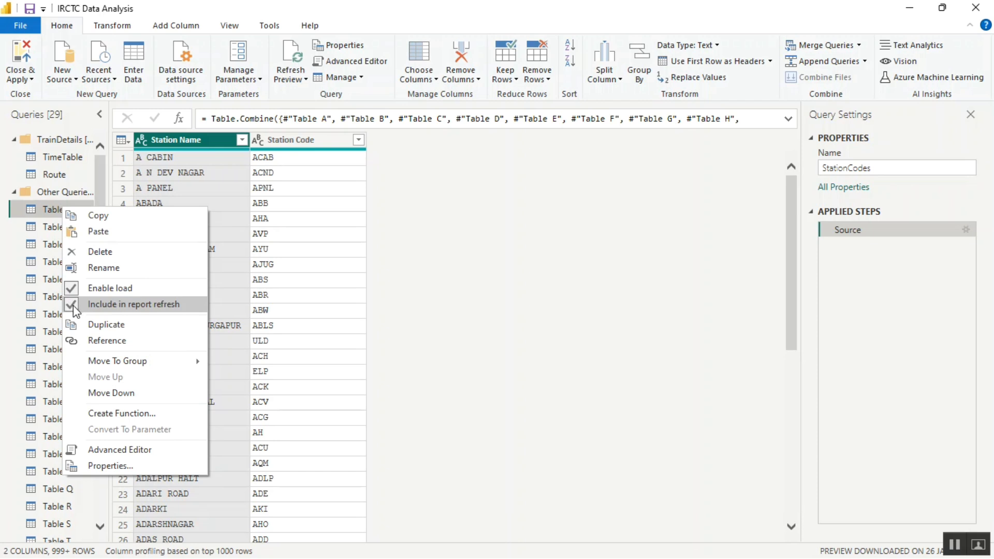
pyautogui.click(73, 304)
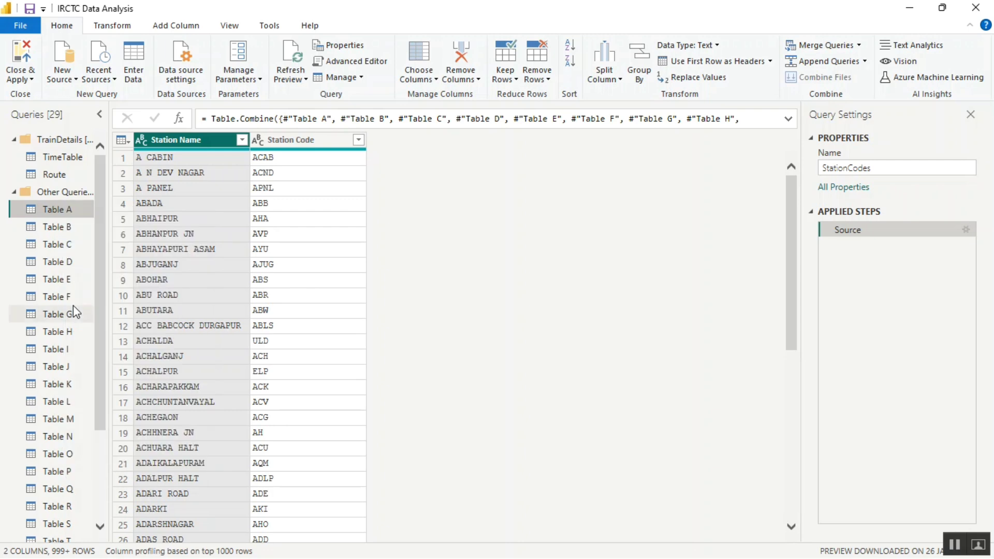
pyautogui.rightClick(59, 204)
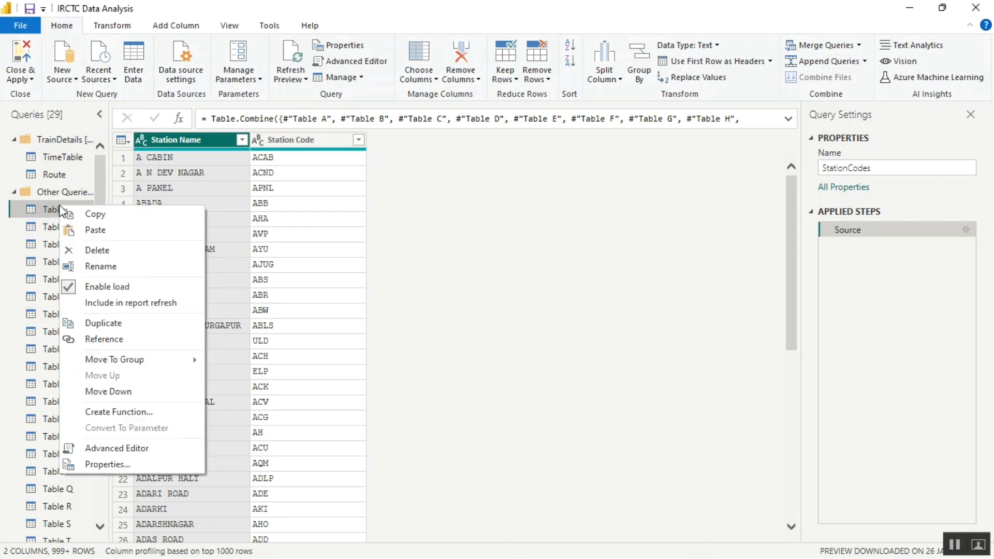
pyautogui.click(68, 290)
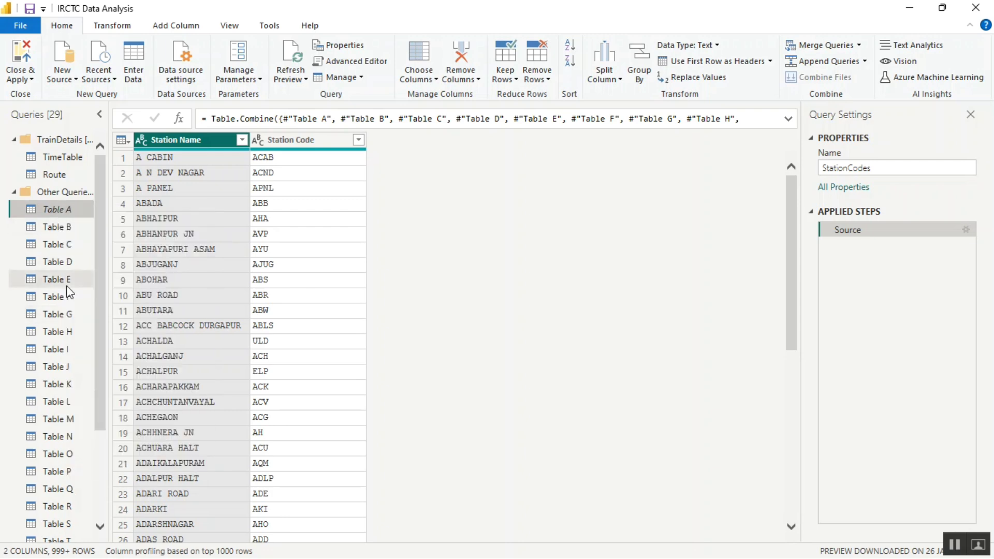
pyautogui.rightClick(60, 213)
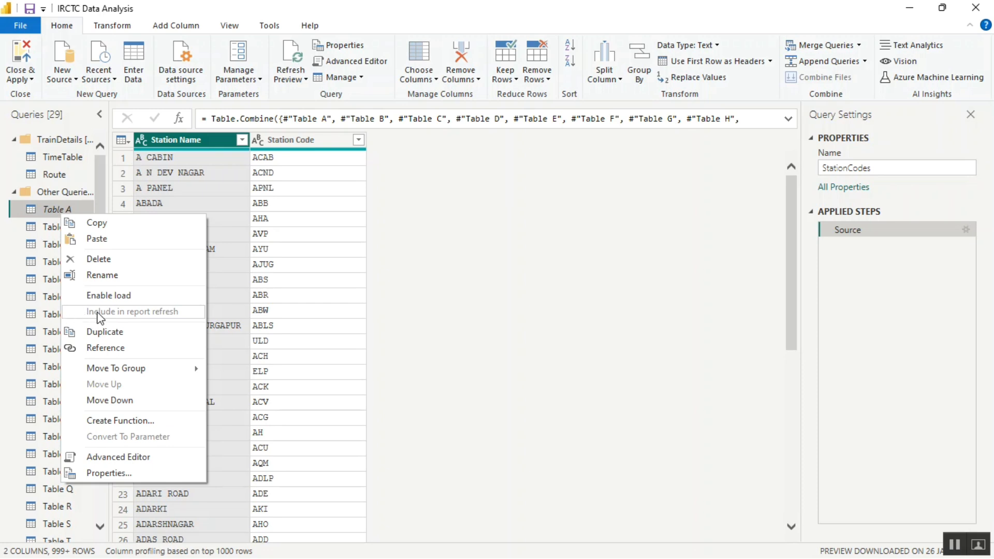
pyautogui.click(46, 227)
pyautogui.click(46, 228)
pyautogui.rightClick(47, 228)
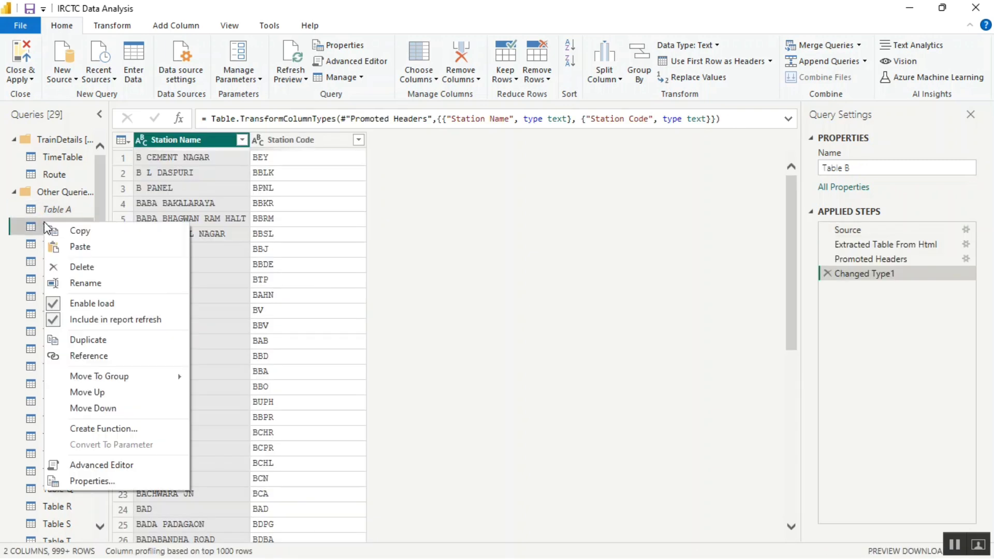
pyautogui.click(54, 303)
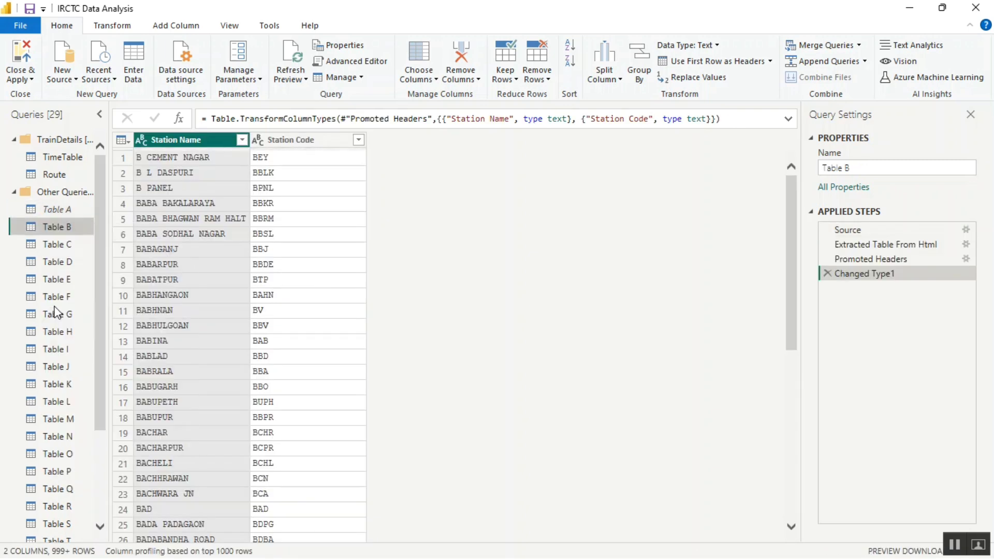
pyautogui.rightClick(57, 227)
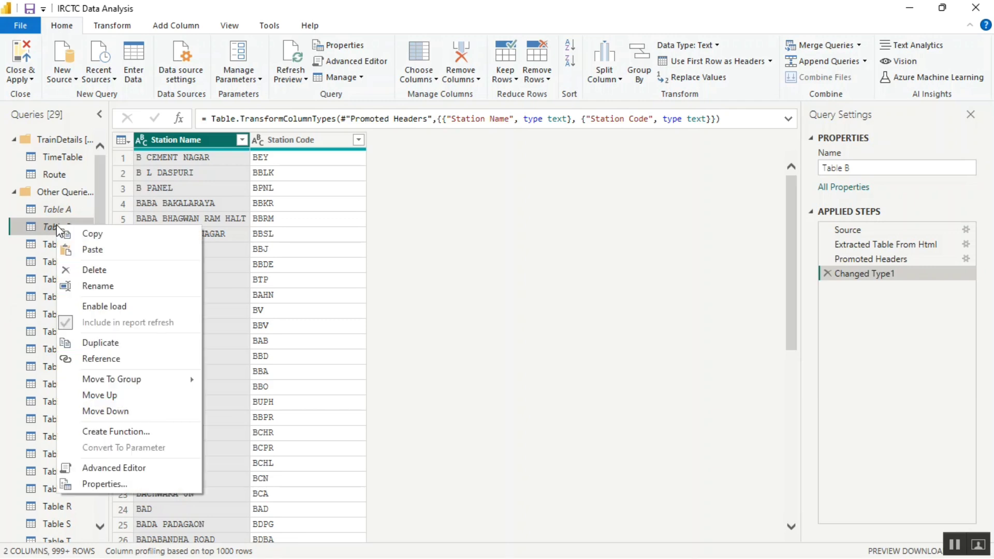
pyautogui.click(68, 308)
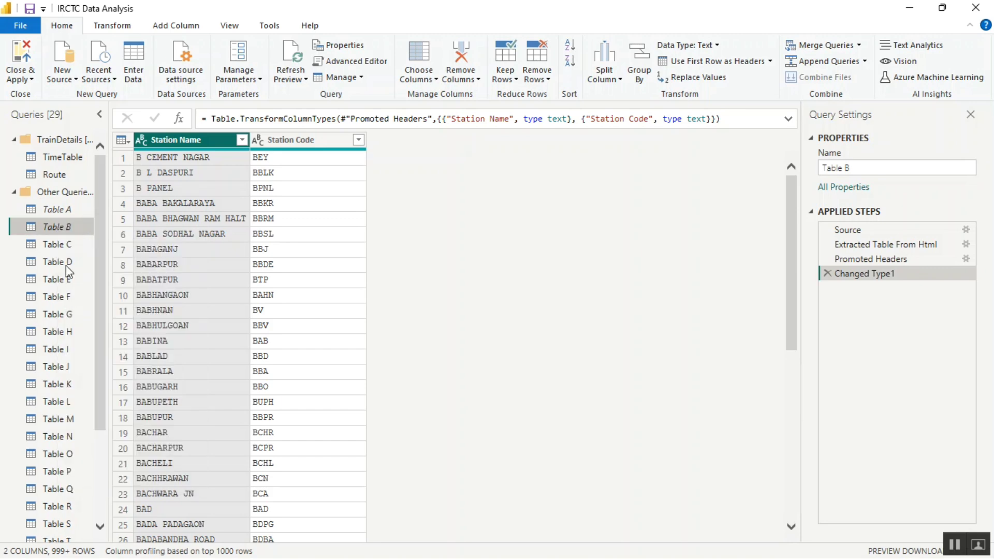
# Step: Exclude the Table B query from report refresh and disable its load
pyautogui.rightClick(64, 226)
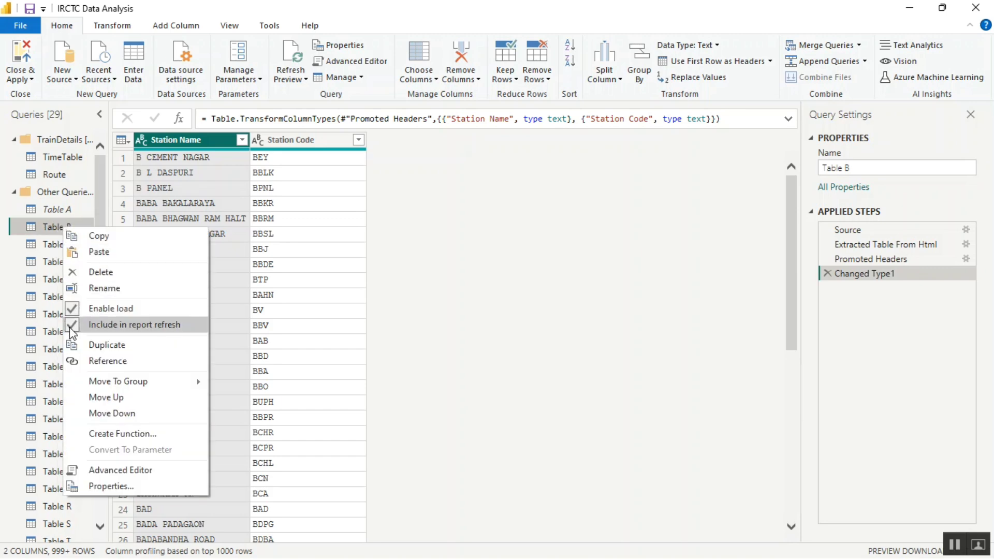
pyautogui.click(70, 327)
pyautogui.rightClick(69, 226)
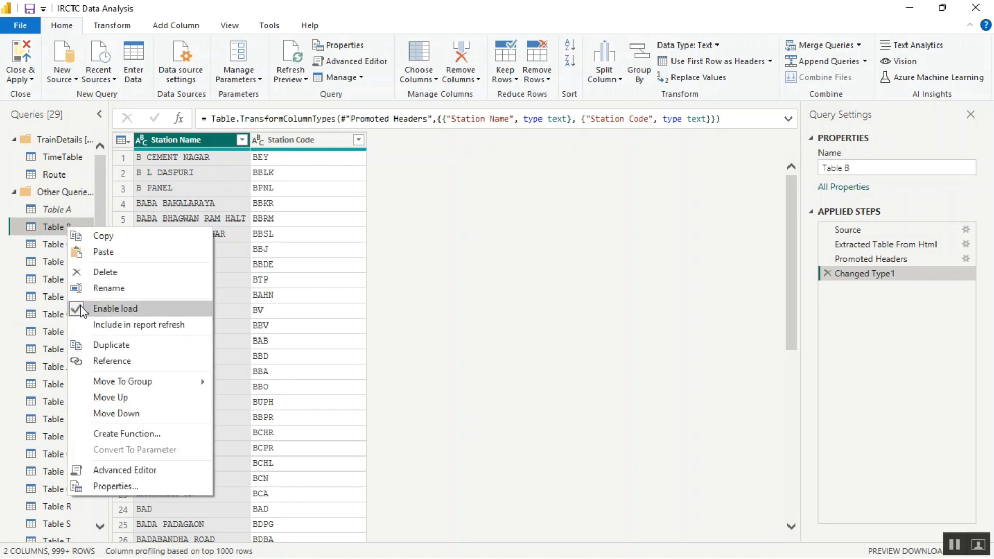
pyautogui.click(80, 308)
# Step: Exclude the Table C query from report refresh and disable its load
pyautogui.click(74, 248)
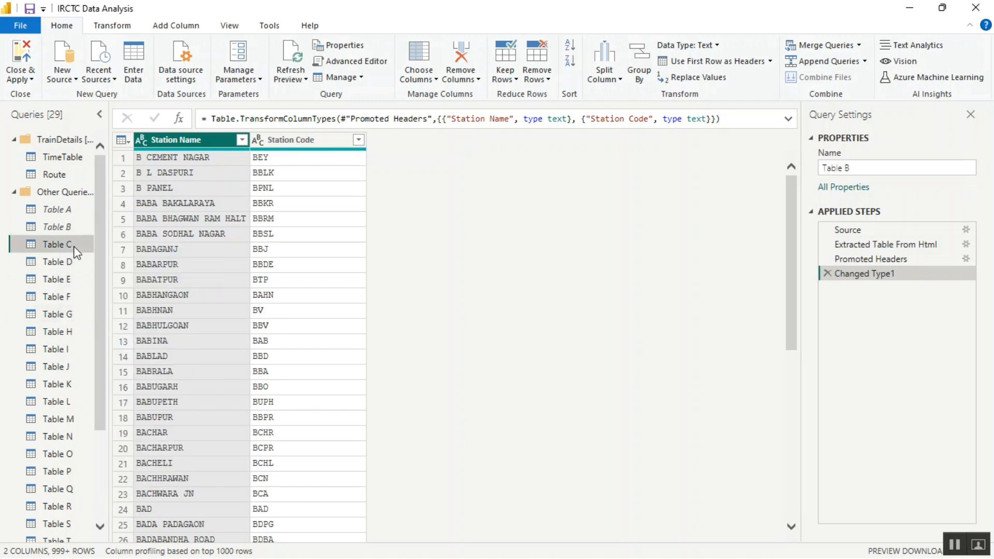
pyautogui.rightClick(74, 248)
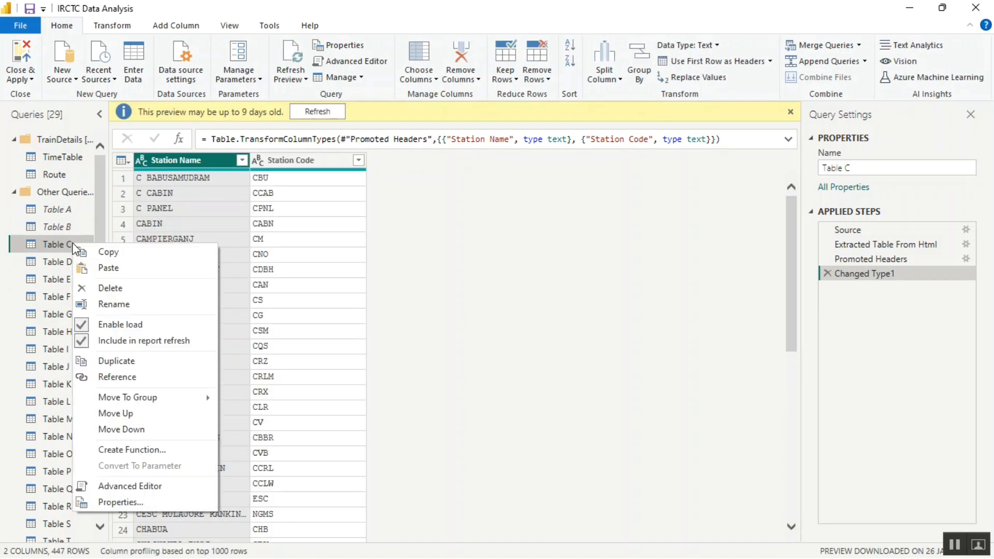
pyautogui.click(84, 343)
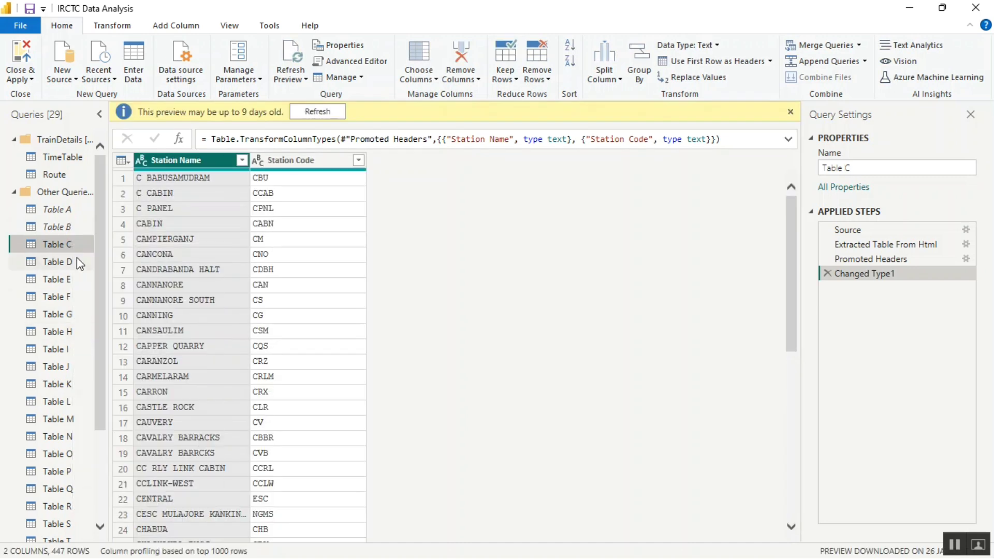
pyautogui.rightClick(75, 244)
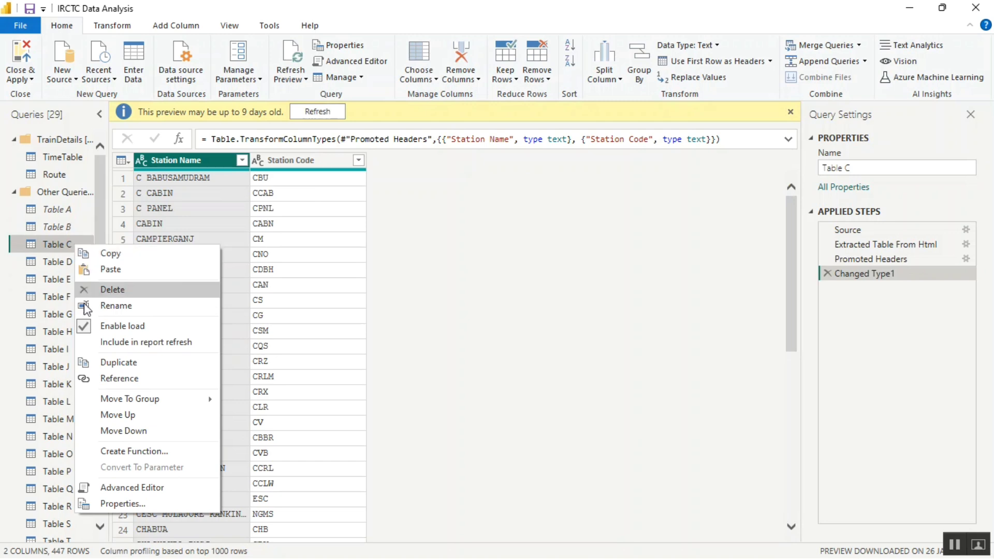
pyautogui.click(83, 326)
# Step: Exclude the Table D query from report refresh and disable its load
pyautogui.click(78, 263)
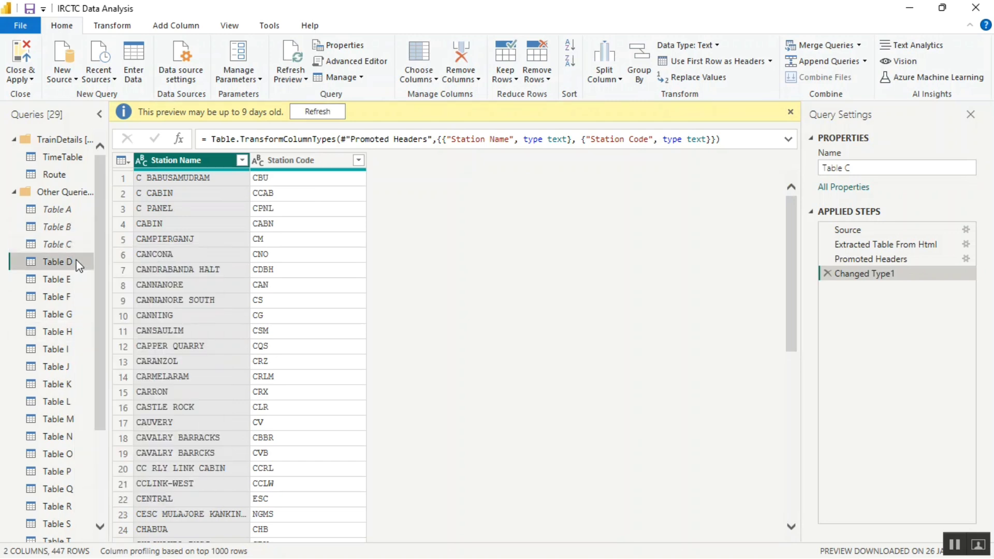
pyautogui.rightClick(78, 264)
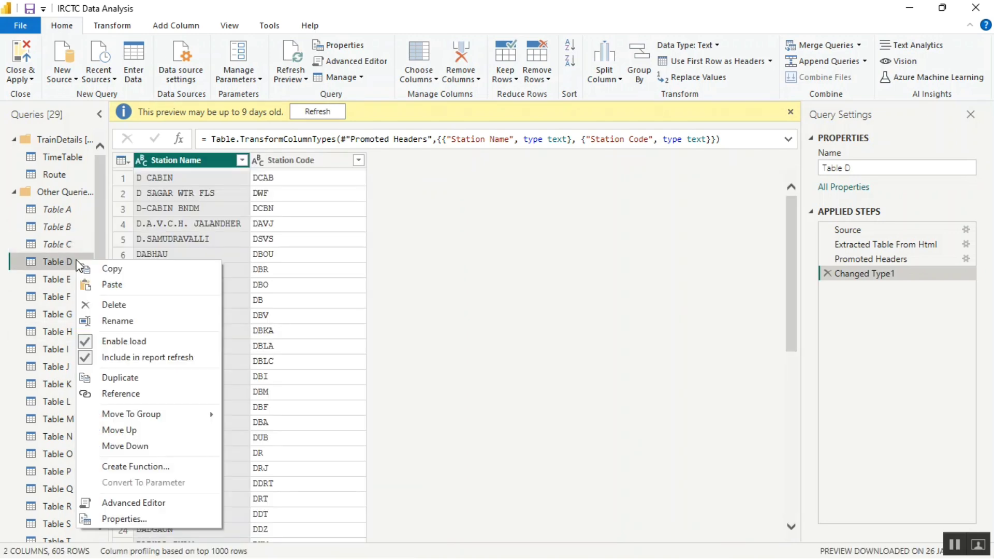
pyautogui.click(90, 358)
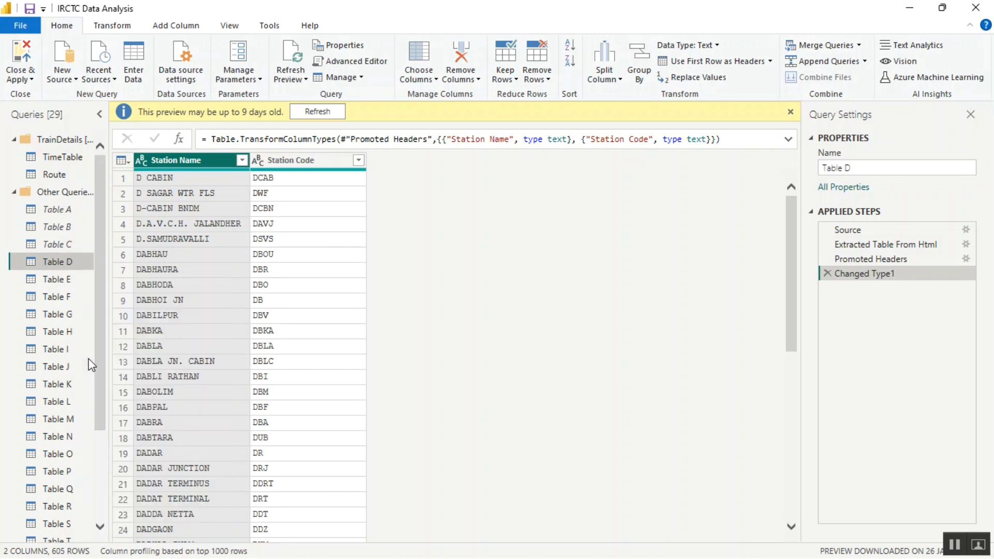
pyautogui.rightClick(66, 260)
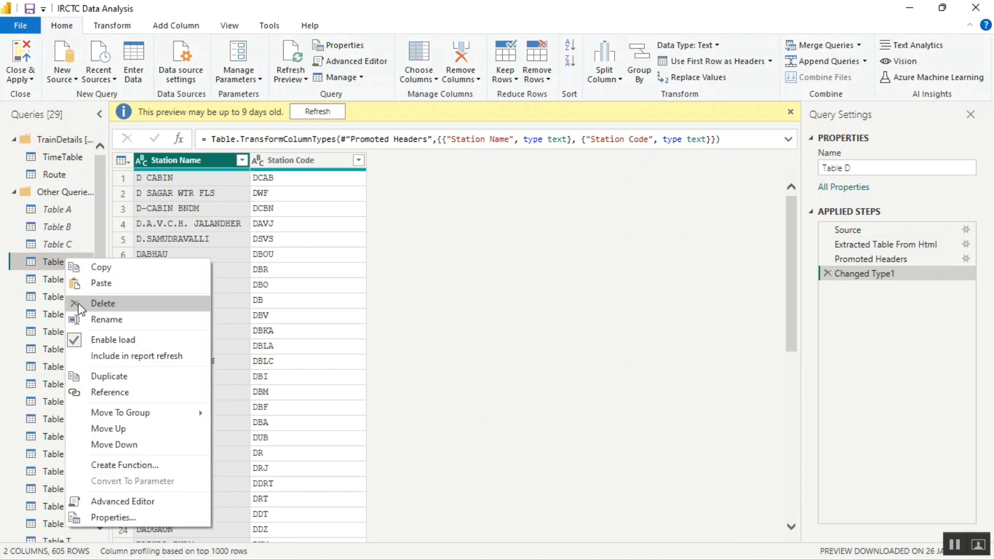
pyautogui.click(76, 339)
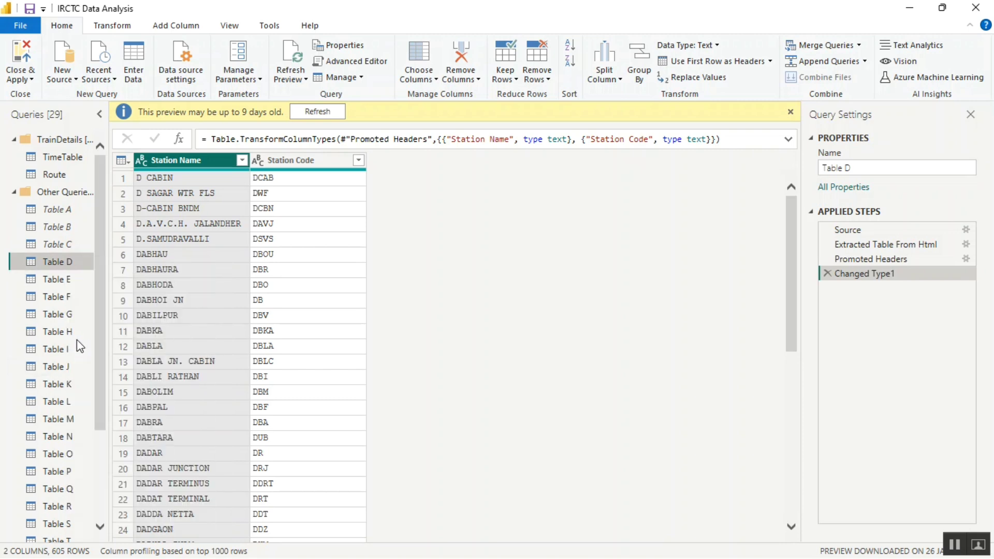
# Step: Exclude the Table E query from report refresh and disable its load
pyautogui.click(63, 280)
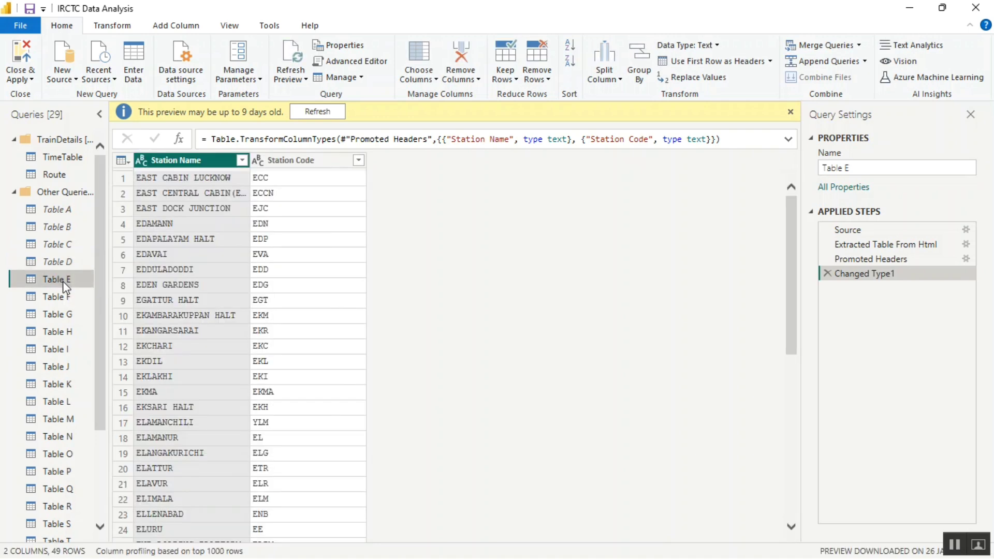
pyautogui.rightClick(64, 282)
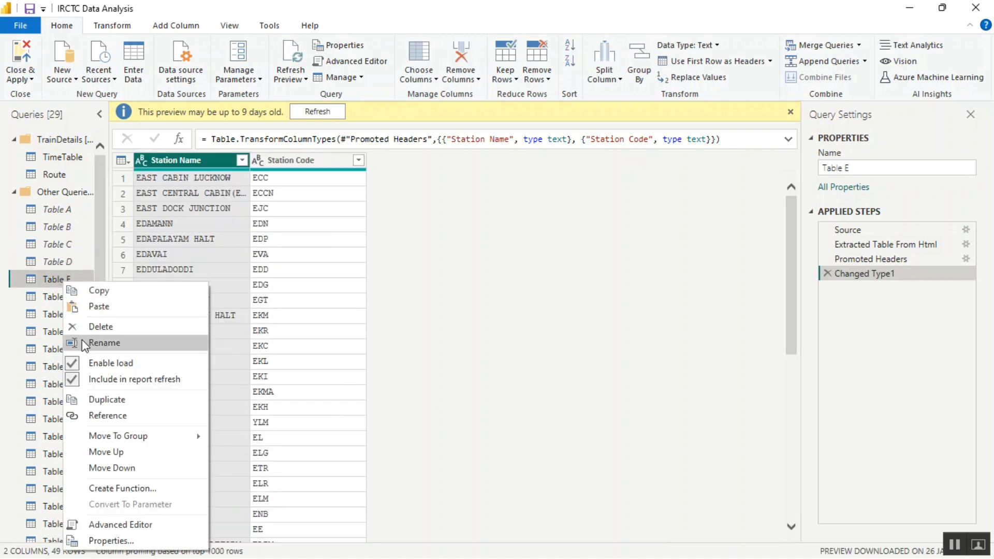
pyautogui.click(72, 382)
pyautogui.rightClick(69, 278)
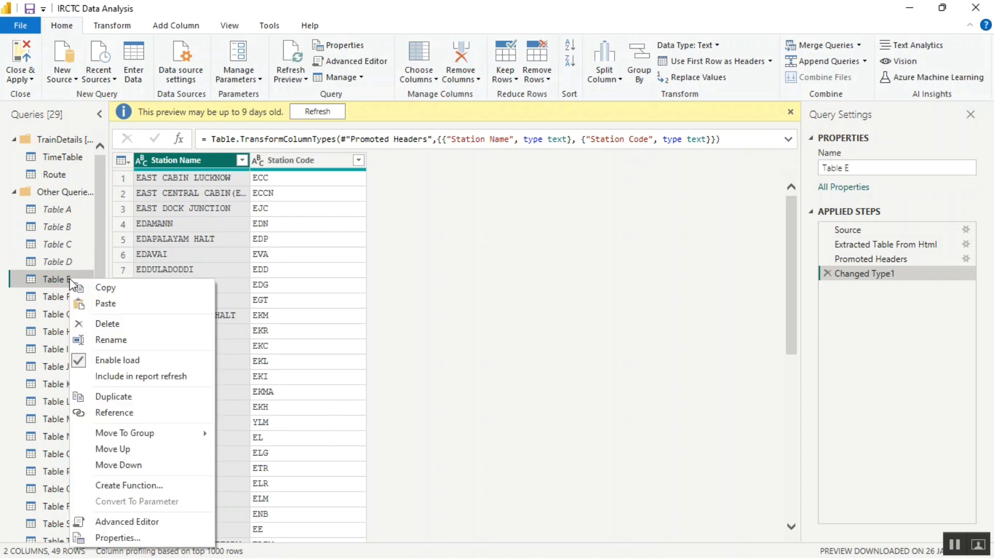
pyautogui.click(80, 361)
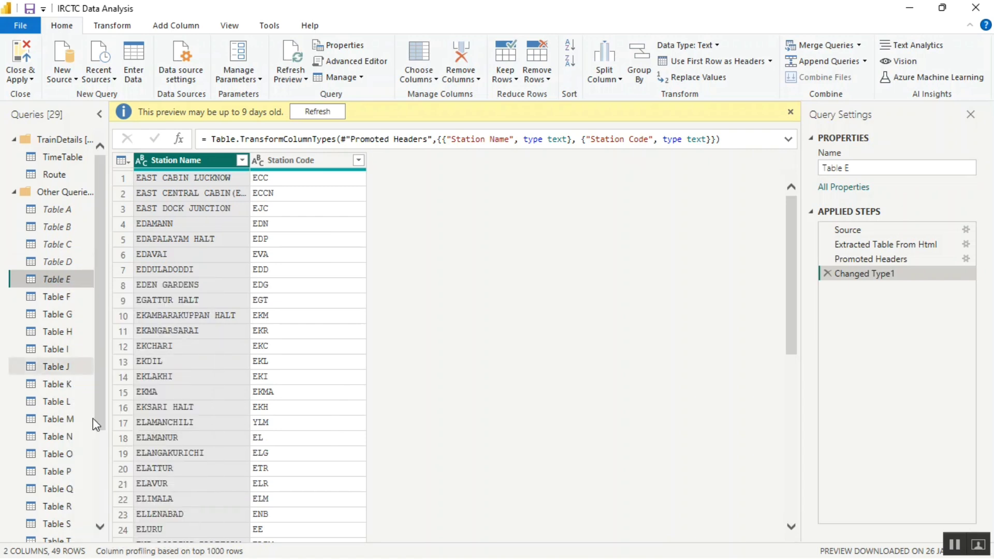
# Step: Exclude the Table F query from report refresh and disable its load
pyautogui.scroll(-3, 102, 465)
pyautogui.click(64, 170)
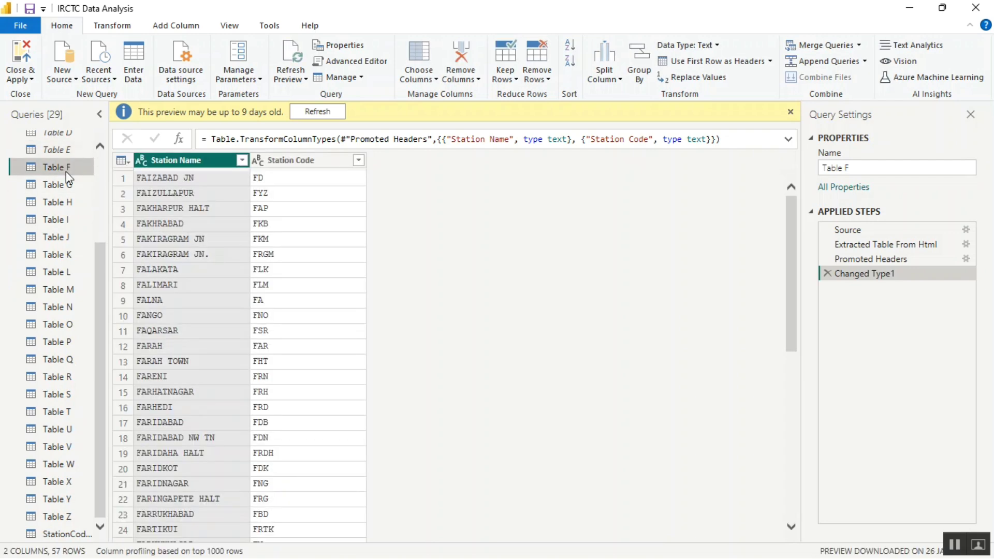
pyautogui.rightClick(66, 172)
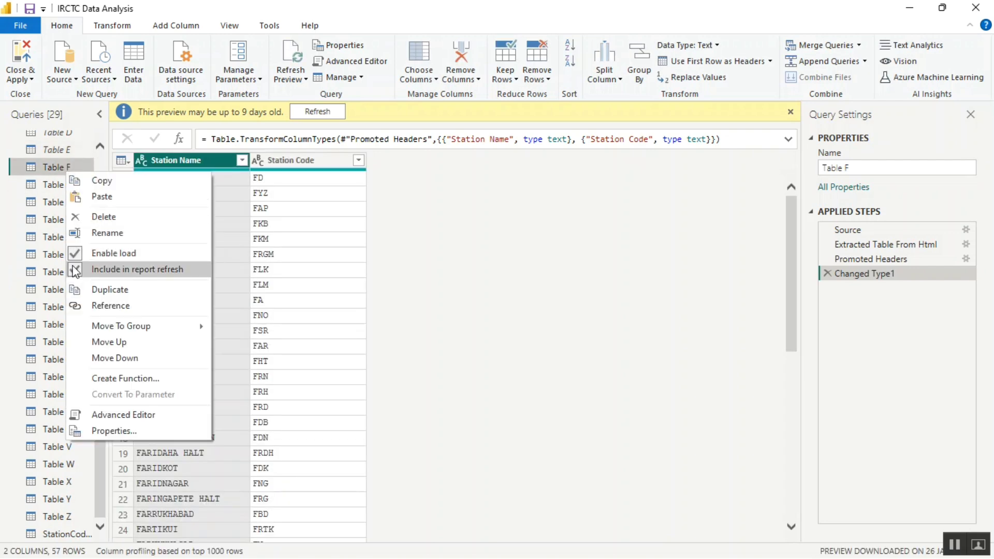
pyautogui.click(75, 269)
pyautogui.rightClick(73, 171)
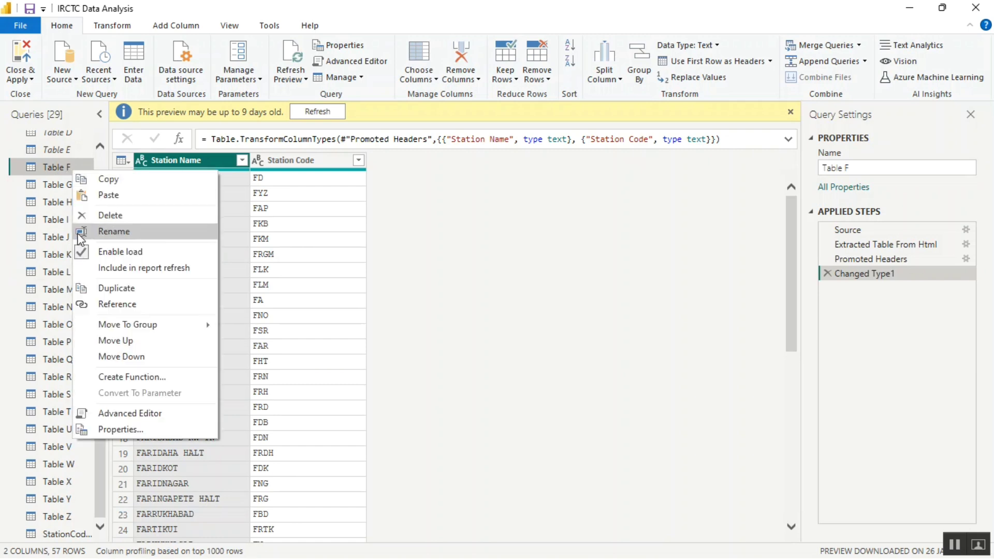
pyautogui.click(80, 252)
# Step: Exclude the Table G query from report refresh and disable its load
pyautogui.click(71, 179)
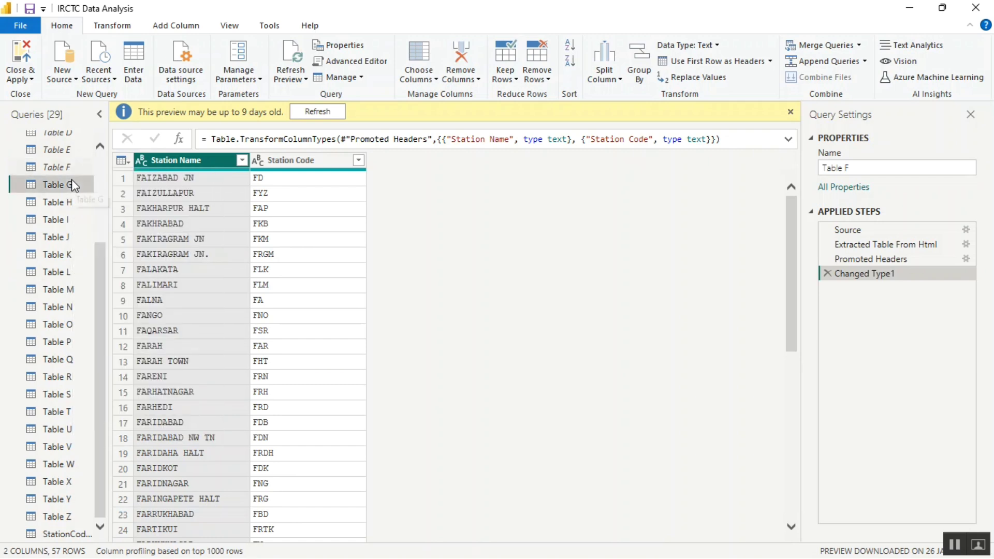
pyautogui.rightClick(72, 180)
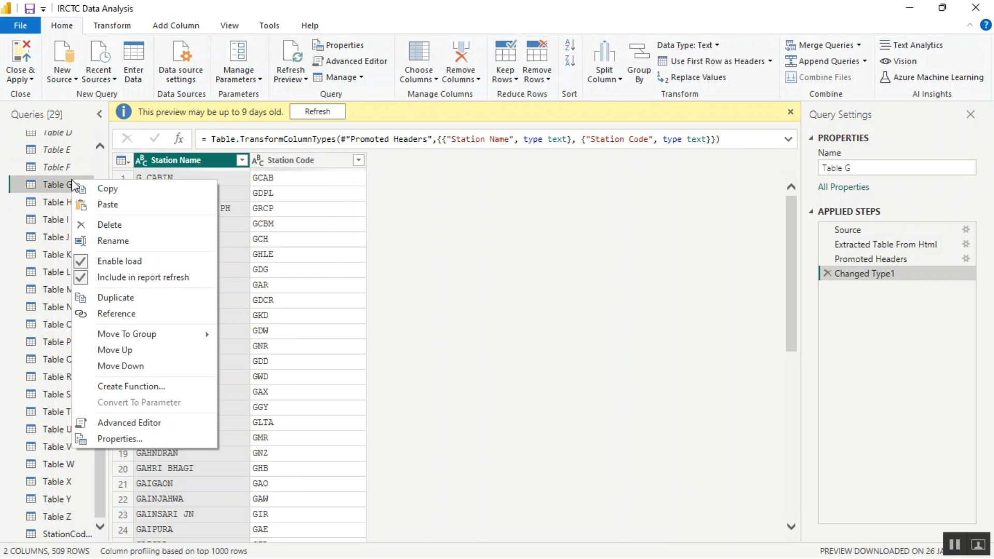
pyautogui.click(83, 278)
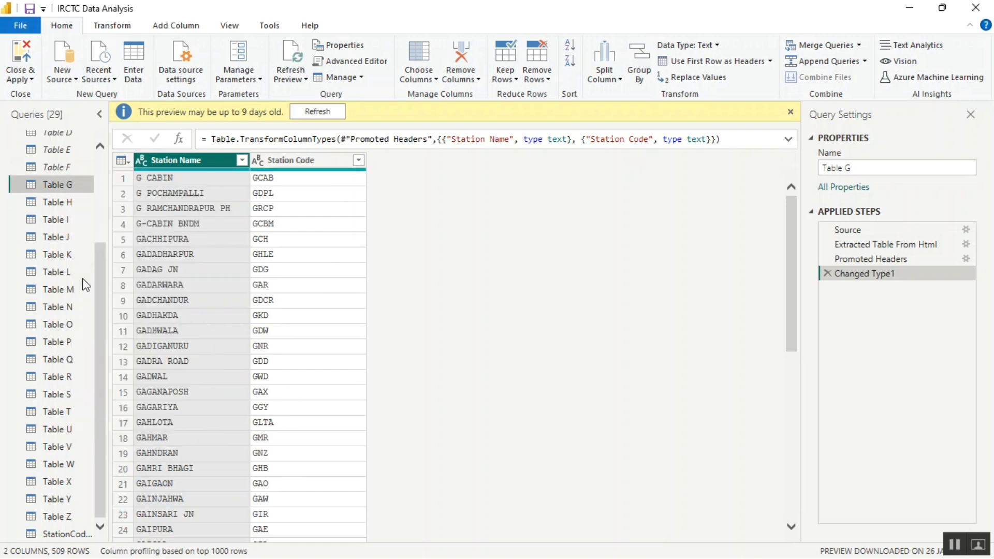
pyautogui.rightClick(66, 184)
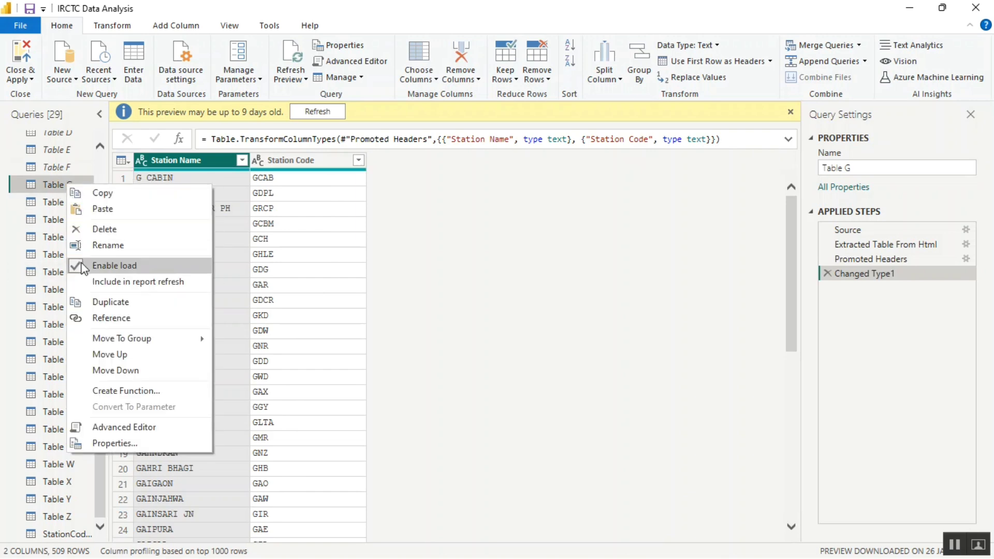
pyautogui.click(83, 263)
# Step: Exclude the Table H query from report refresh and disable its load
pyautogui.click(67, 203)
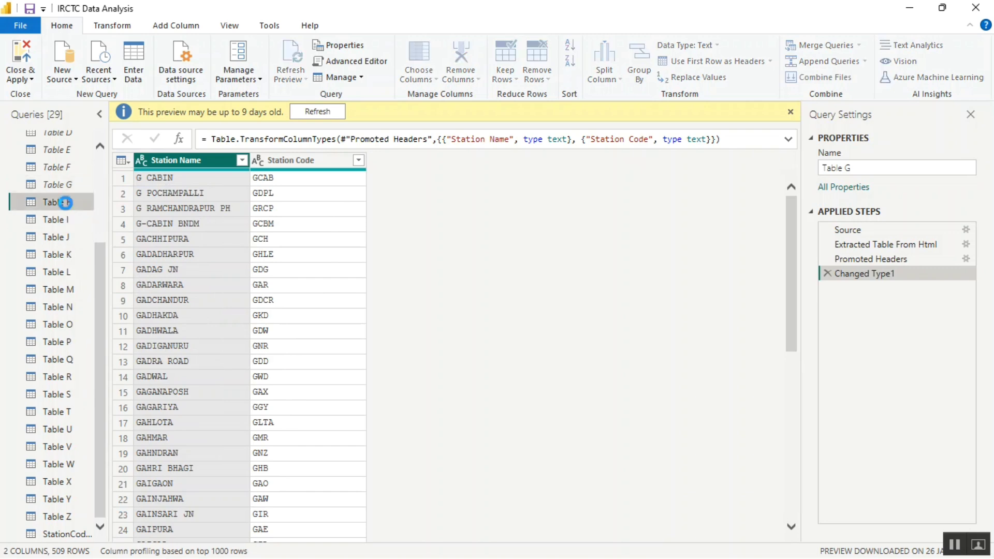
pyautogui.rightClick(67, 203)
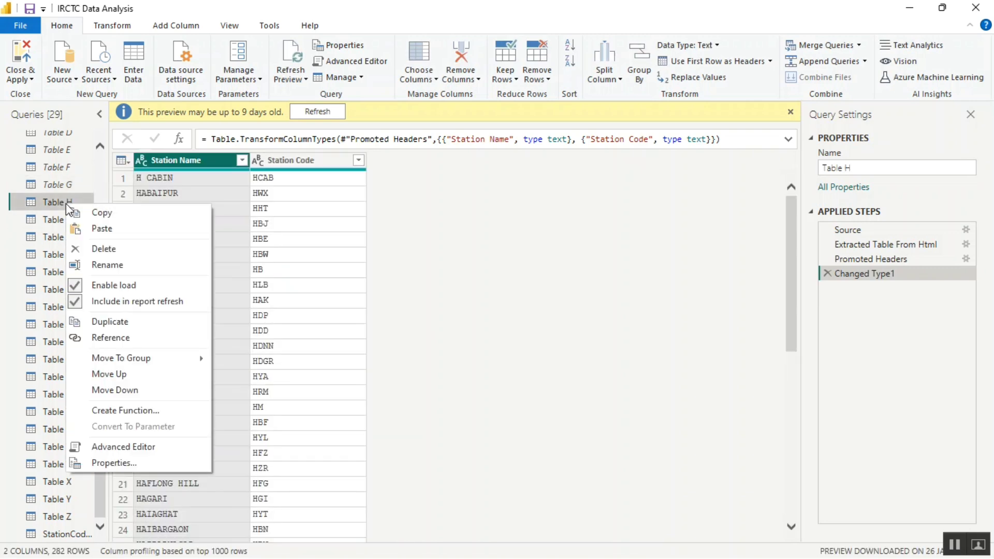
pyautogui.click(81, 302)
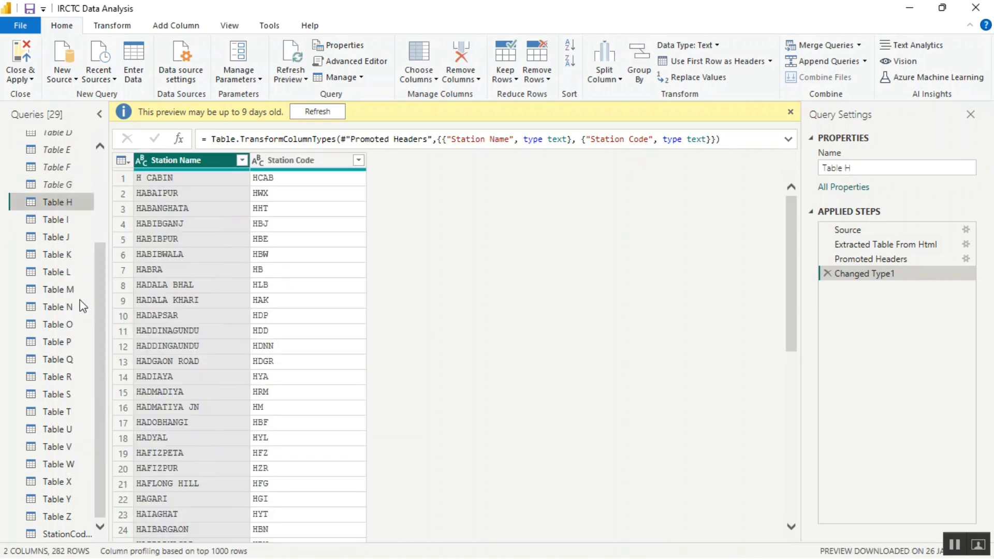
pyautogui.rightClick(62, 206)
pyautogui.click(114, 283)
# Step: Exclude the Table I query from report refresh and disable its load
pyautogui.click(69, 222)
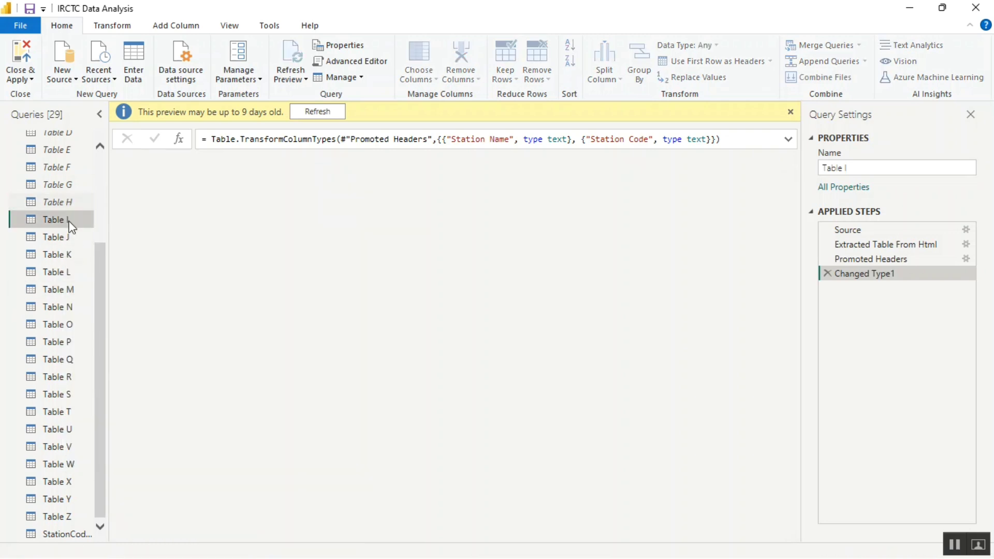
pyautogui.rightClick(70, 221)
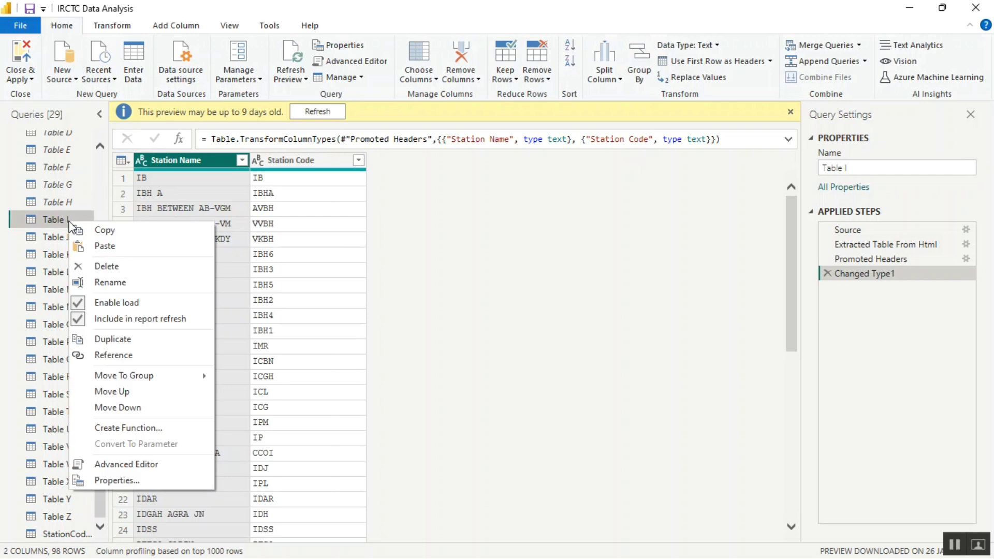
pyautogui.click(80, 321)
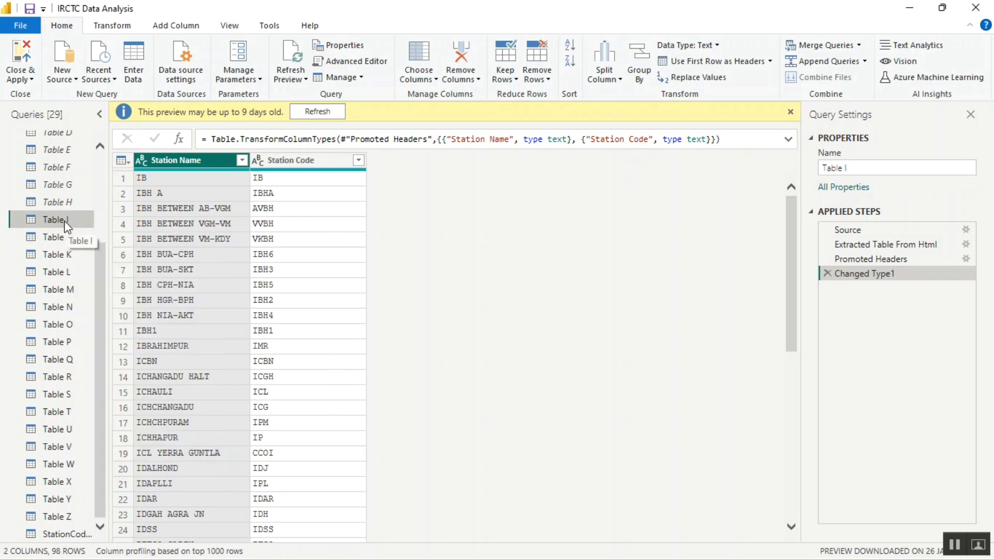
pyautogui.rightClick(64, 221)
pyautogui.click(77, 303)
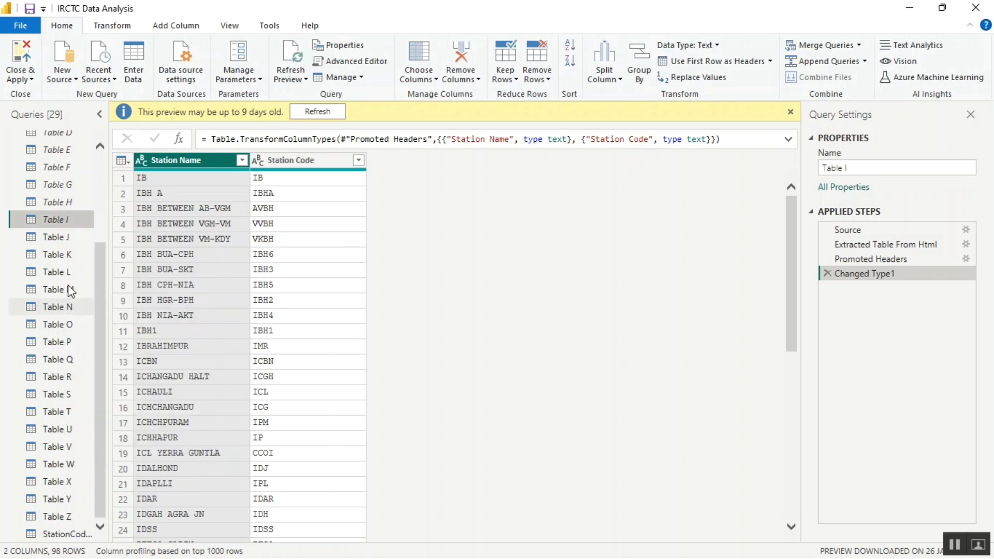
pyautogui.click(60, 236)
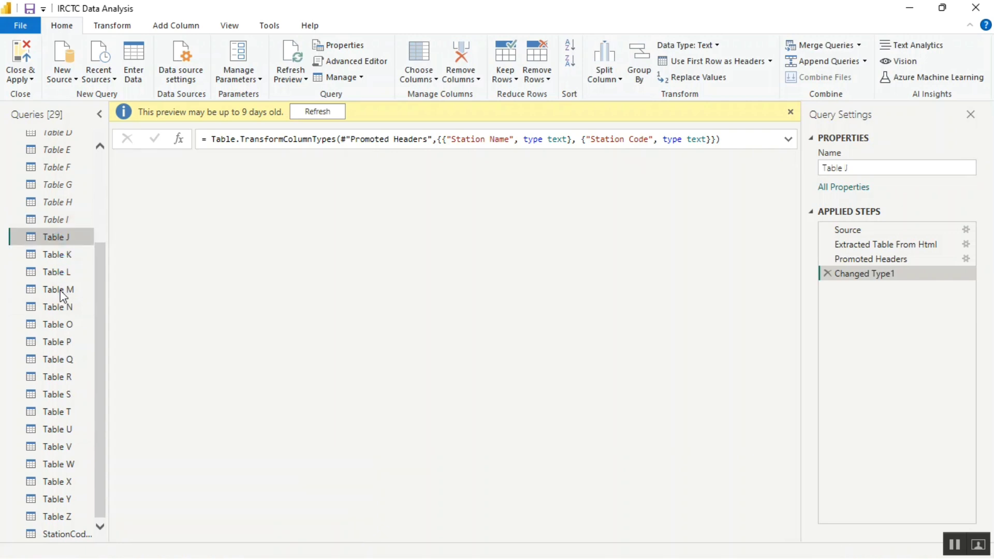
pyautogui.keyDown('shift'); pyautogui.click(69, 290); pyautogui.keyUp('shift')
pyautogui.rightClick(70, 289)
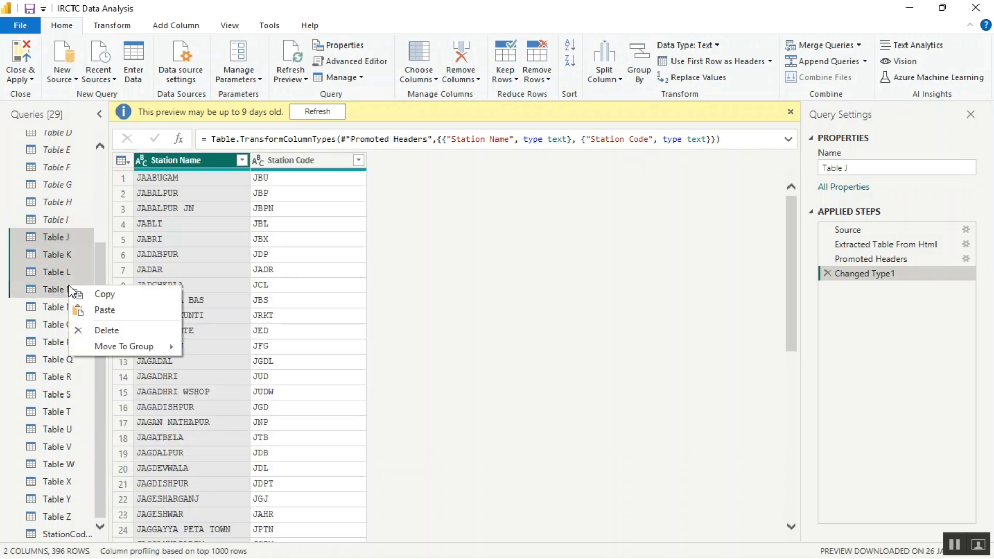
# Step: Exclude the Table J query from report refresh and disable its load
pyautogui.click(57, 240)
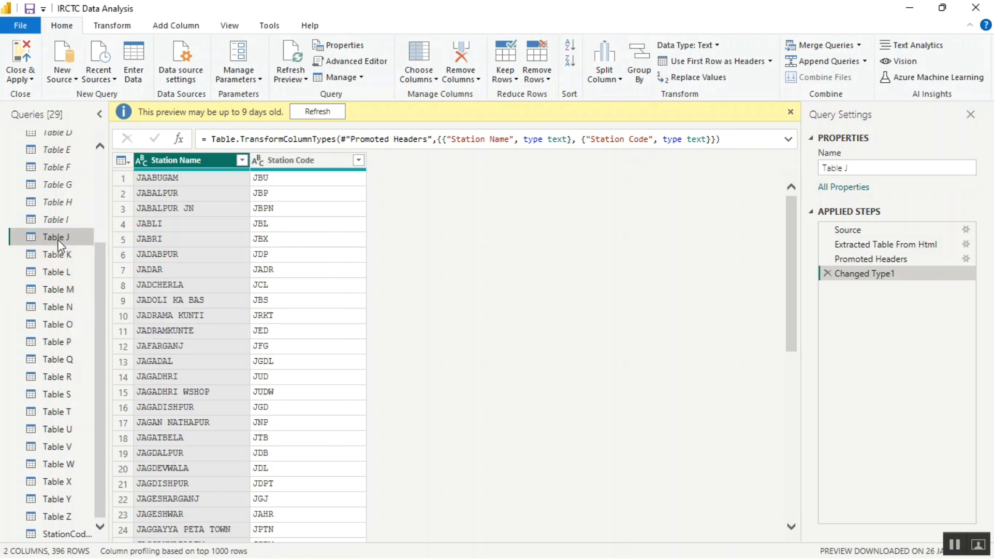
pyautogui.rightClick(58, 240)
pyautogui.click(68, 334)
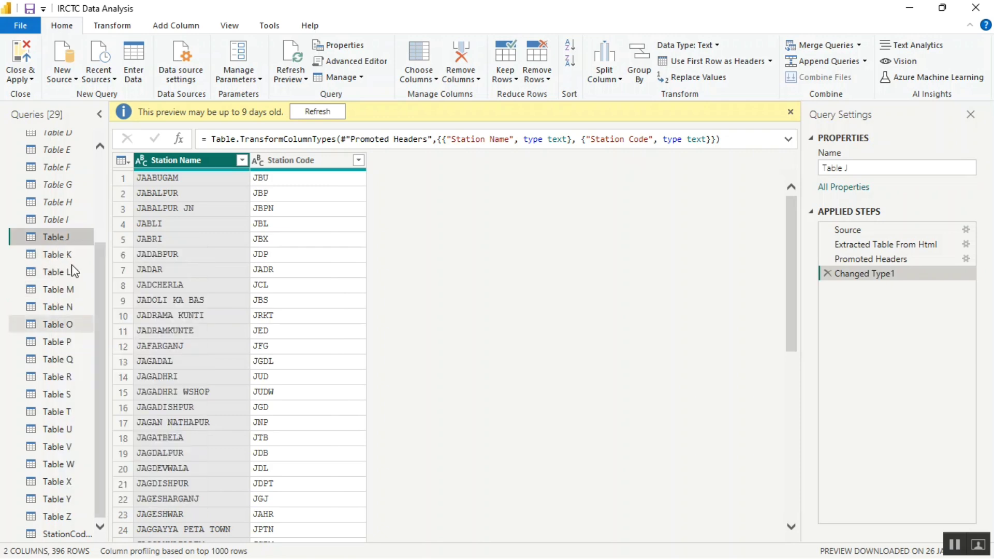
pyautogui.rightClick(69, 238)
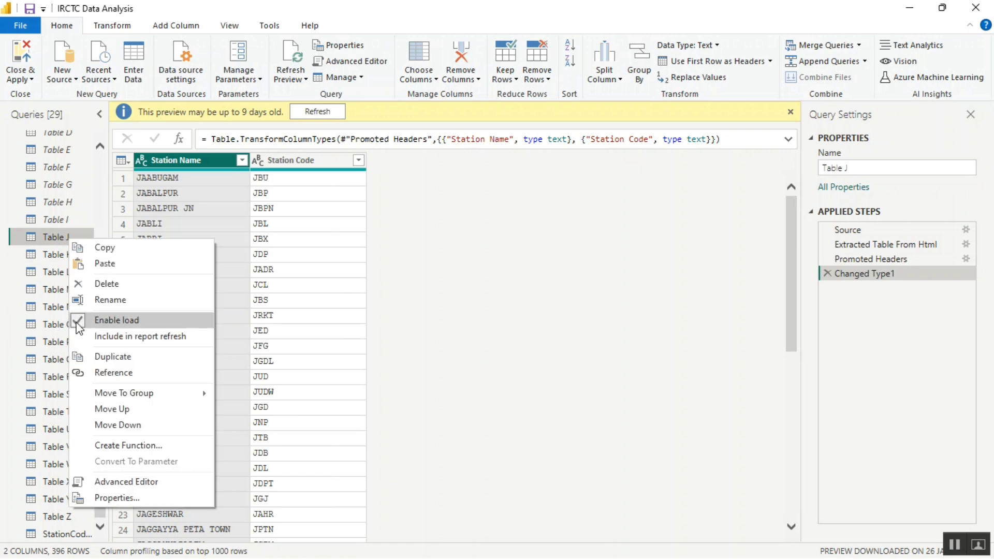
pyautogui.click(78, 321)
# Step: Exclude the Table K query from report refresh and disable its load
pyautogui.click(72, 256)
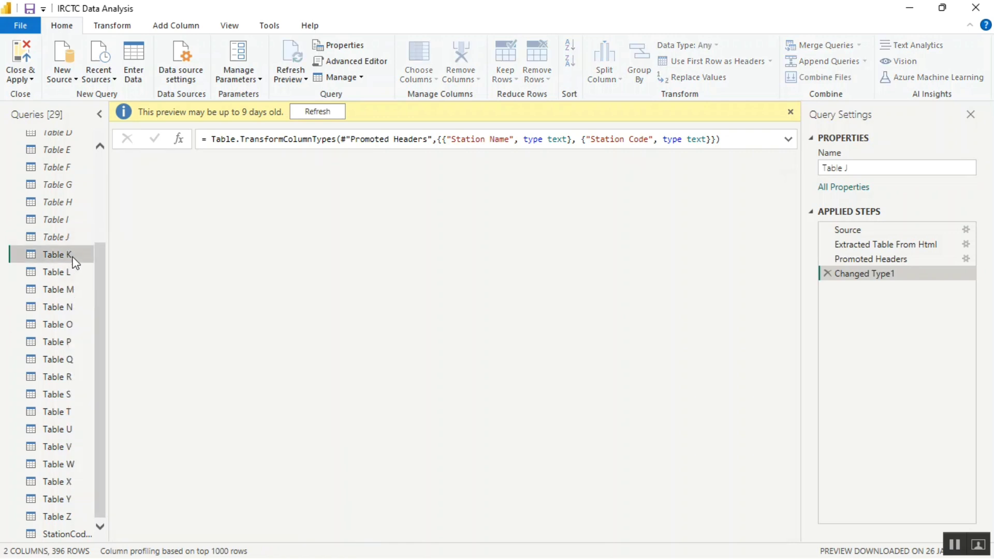
pyautogui.rightClick(73, 257)
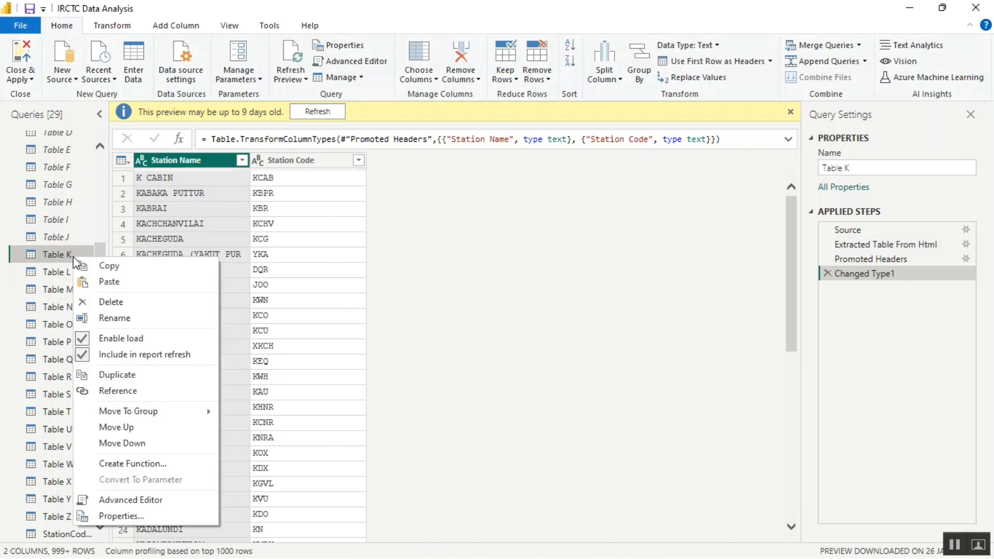
pyautogui.click(88, 357)
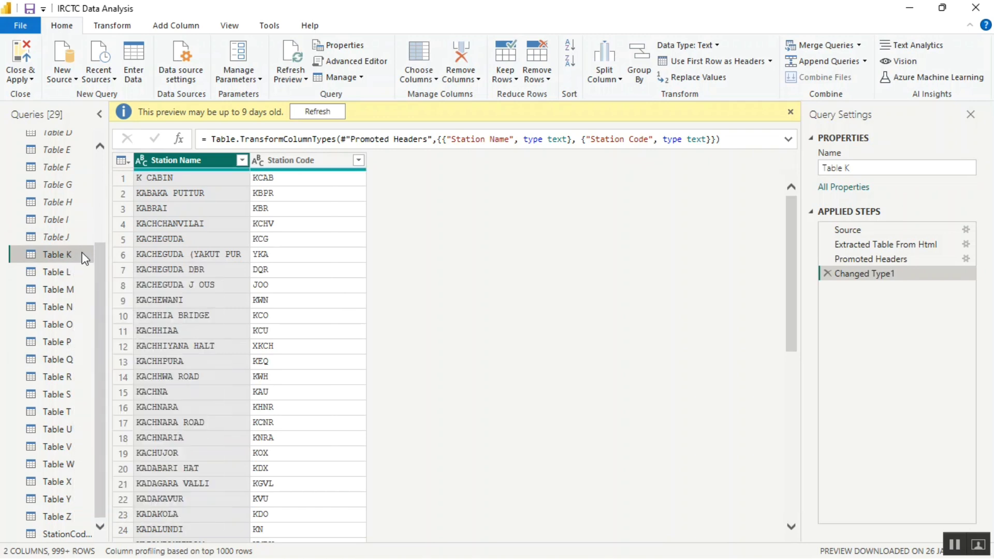
pyautogui.rightClick(82, 253)
pyautogui.click(86, 333)
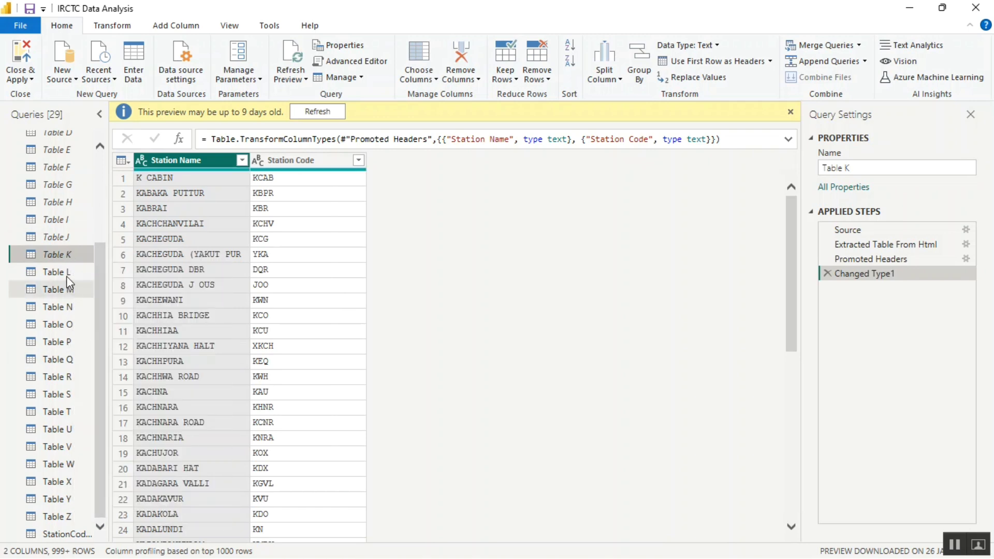
# Step: Exclude the Table L query from report refresh and disable its load
pyautogui.click(66, 271)
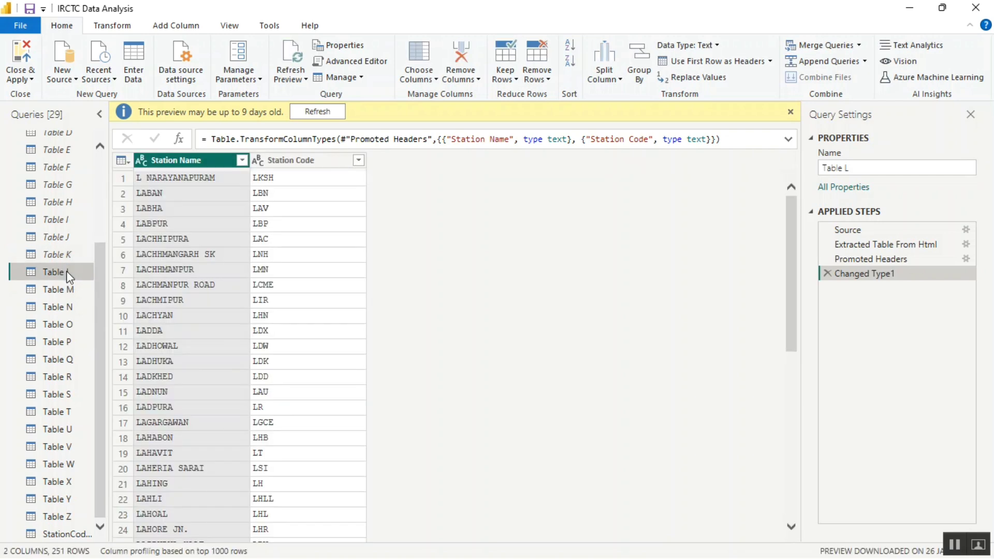
pyautogui.rightClick(66, 271)
pyautogui.click(77, 373)
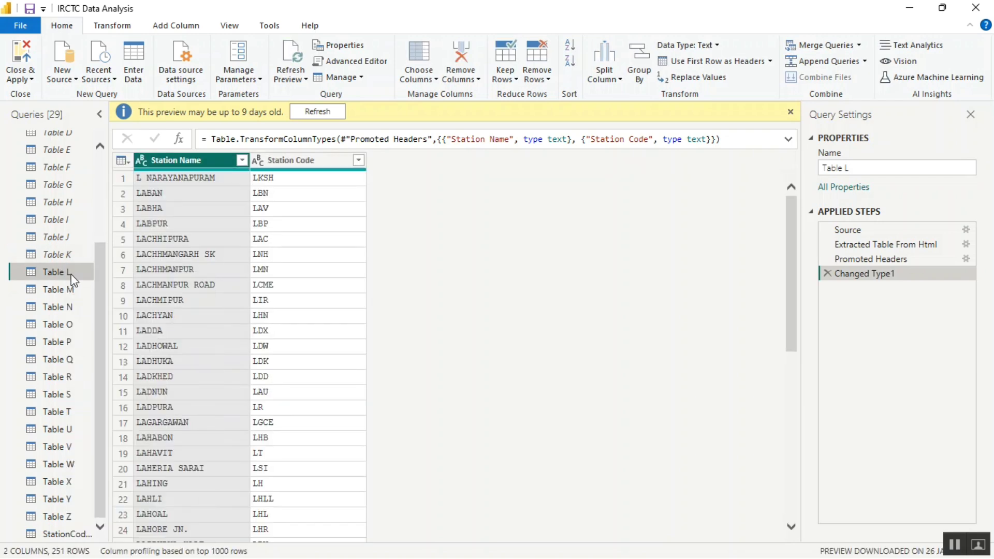
pyautogui.rightClick(73, 276)
pyautogui.click(82, 357)
# Step: Exclude the Table M query from report refresh and disable its load
pyautogui.click(77, 290)
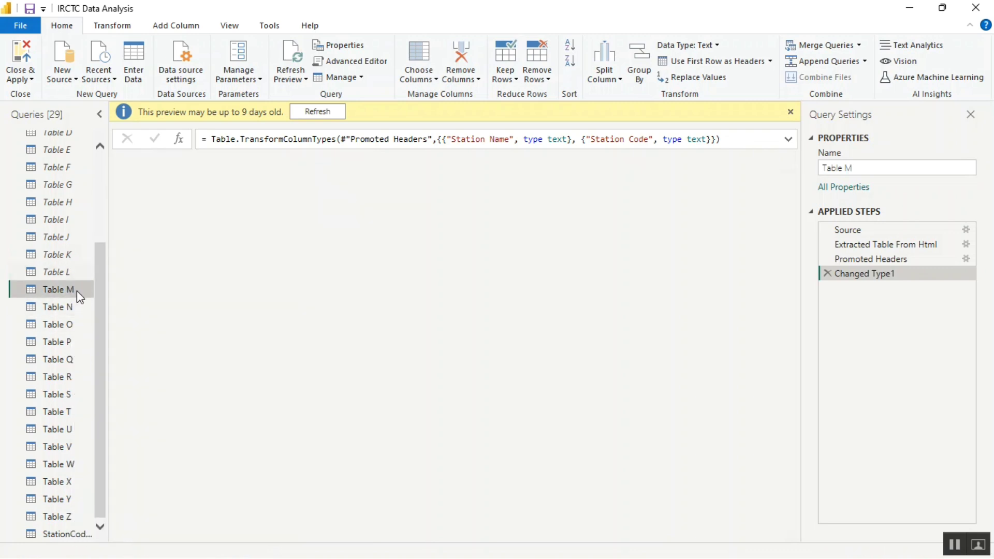
pyautogui.rightClick(77, 291)
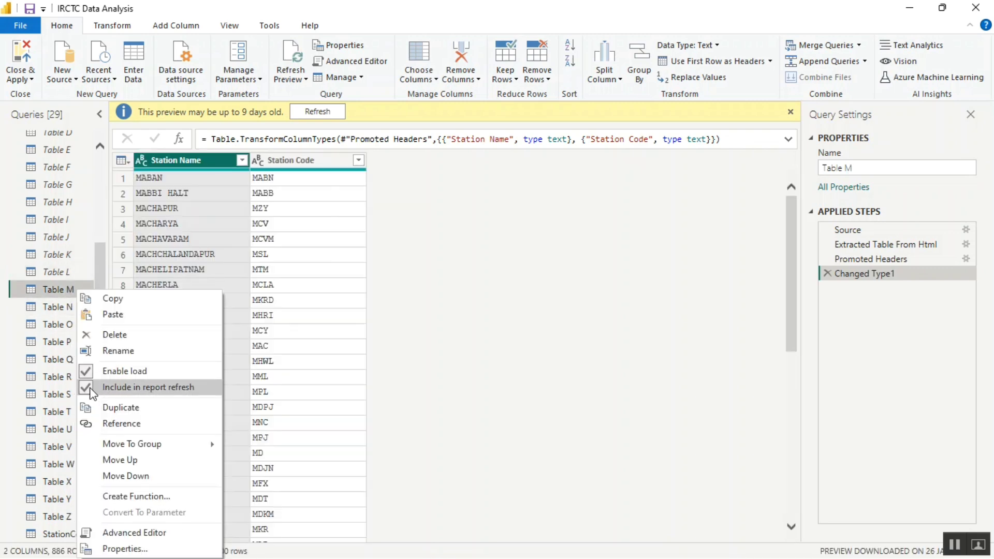
pyautogui.click(90, 387)
pyautogui.rightClick(73, 287)
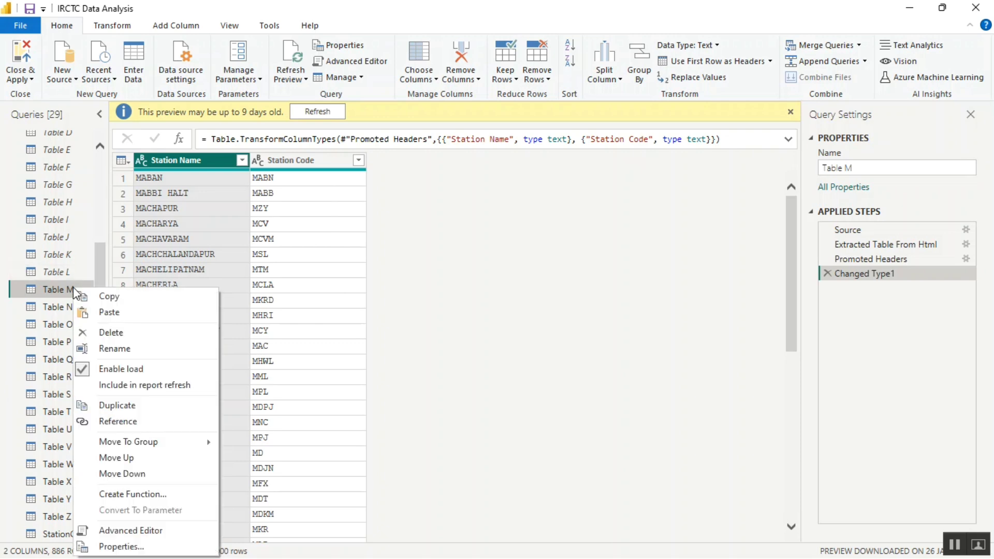
pyautogui.click(84, 368)
# Step: Exclude the Table N query from report refresh and disable its load
pyautogui.click(73, 311)
pyautogui.rightClick(73, 311)
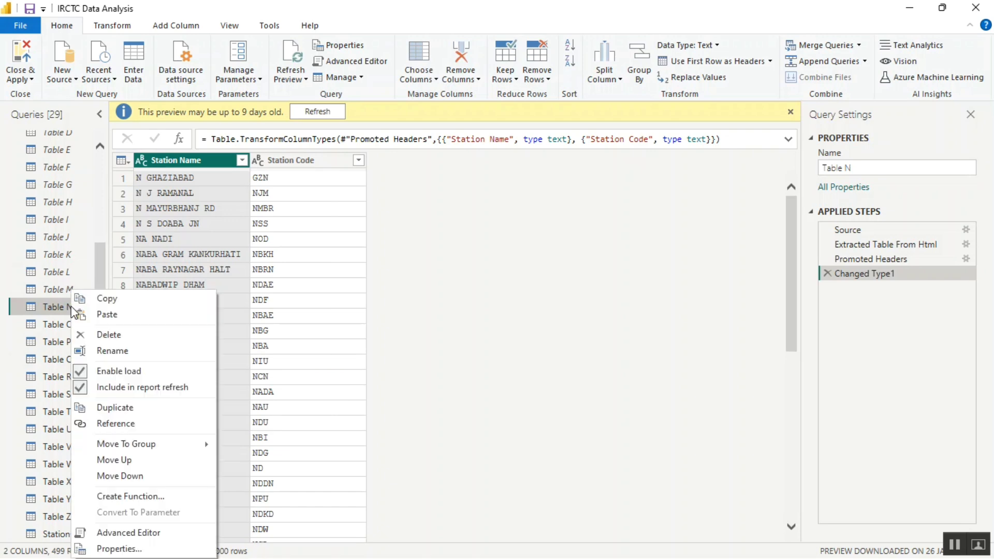
pyautogui.click(83, 384)
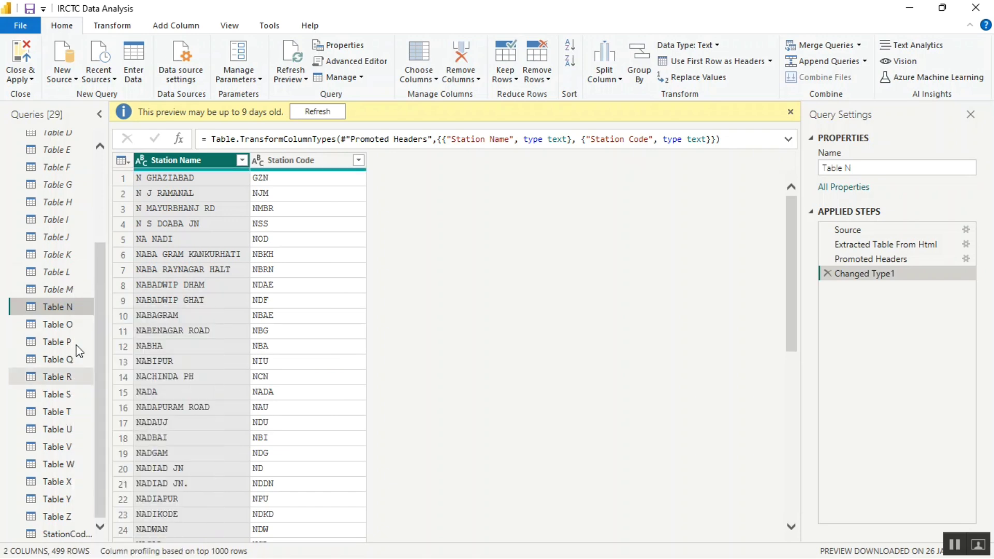
pyautogui.rightClick(75, 303)
pyautogui.click(85, 372)
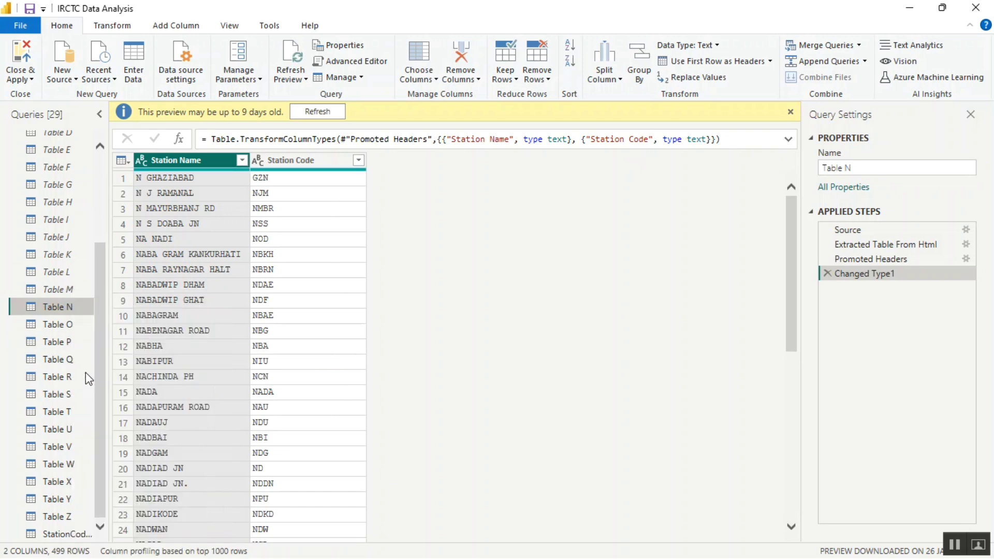
# Step: Exclude the Table O query from report refresh and disable its load
pyautogui.rightClick(75, 317)
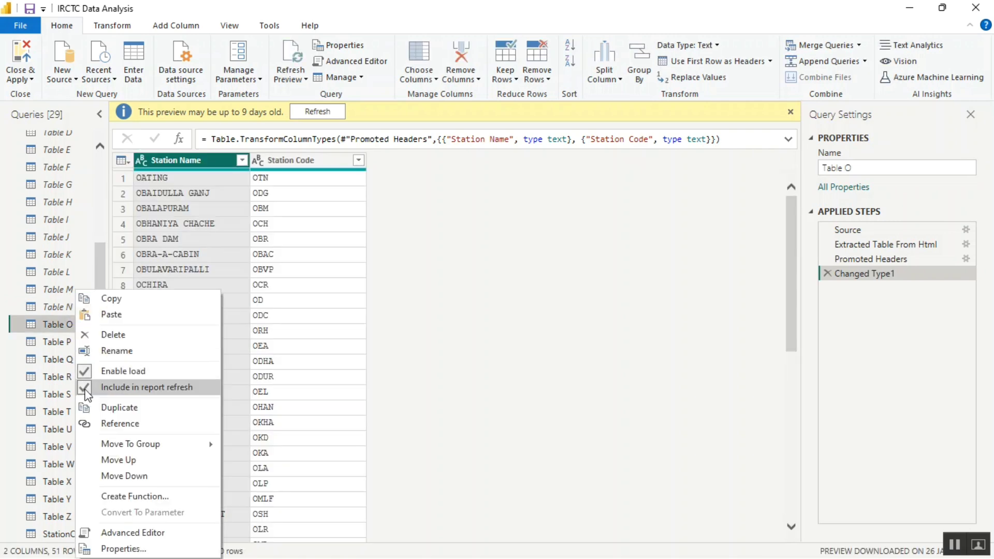
pyautogui.click(87, 388)
pyautogui.rightClick(77, 323)
pyautogui.click(88, 374)
# Step: Exclude the Table P query from report refresh and disable its load
pyautogui.click(79, 346)
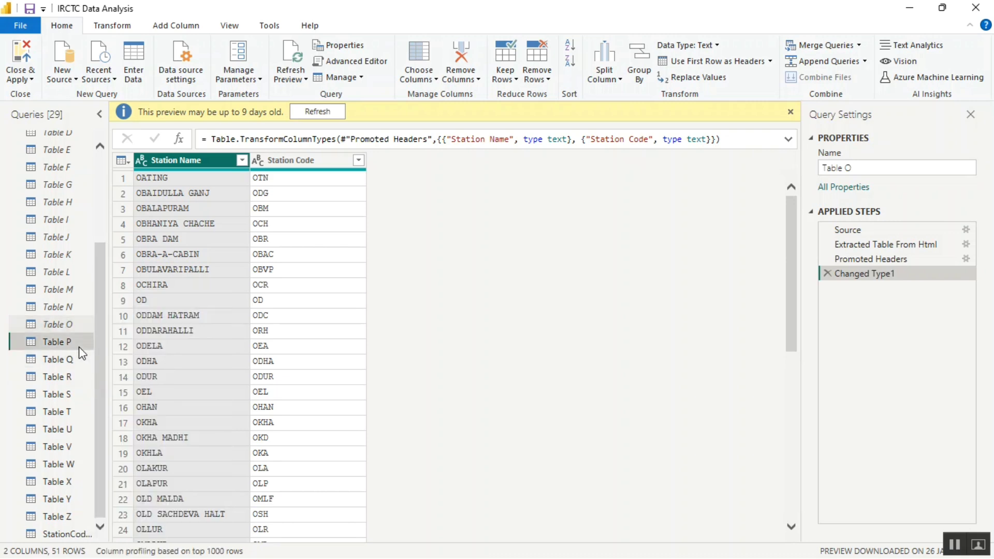
pyautogui.rightClick(81, 352)
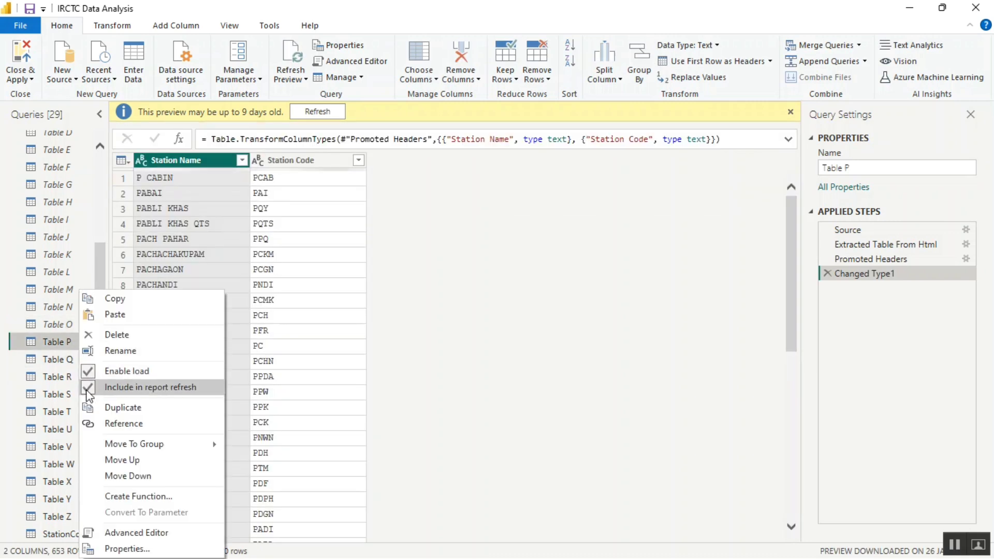
pyautogui.click(89, 389)
pyautogui.rightClick(79, 341)
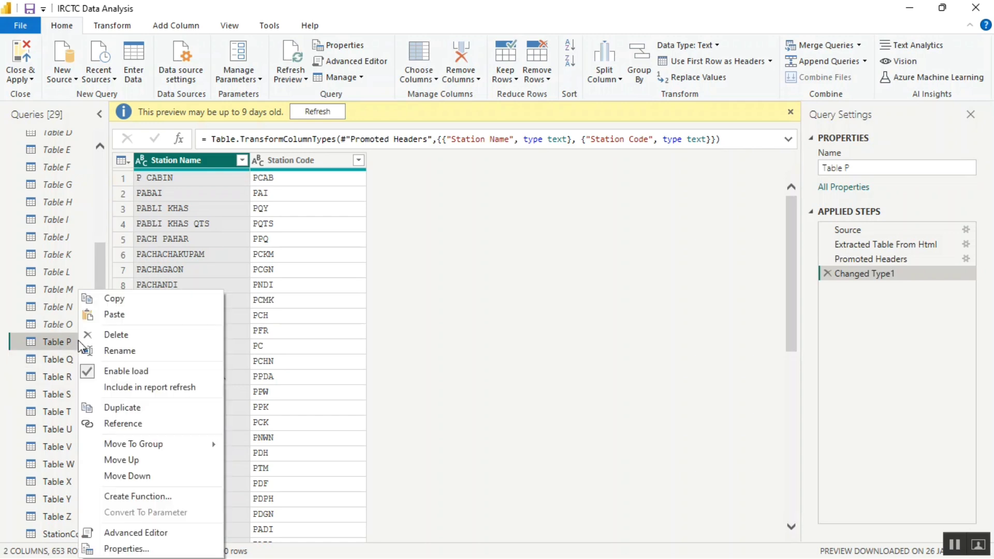
pyautogui.click(83, 370)
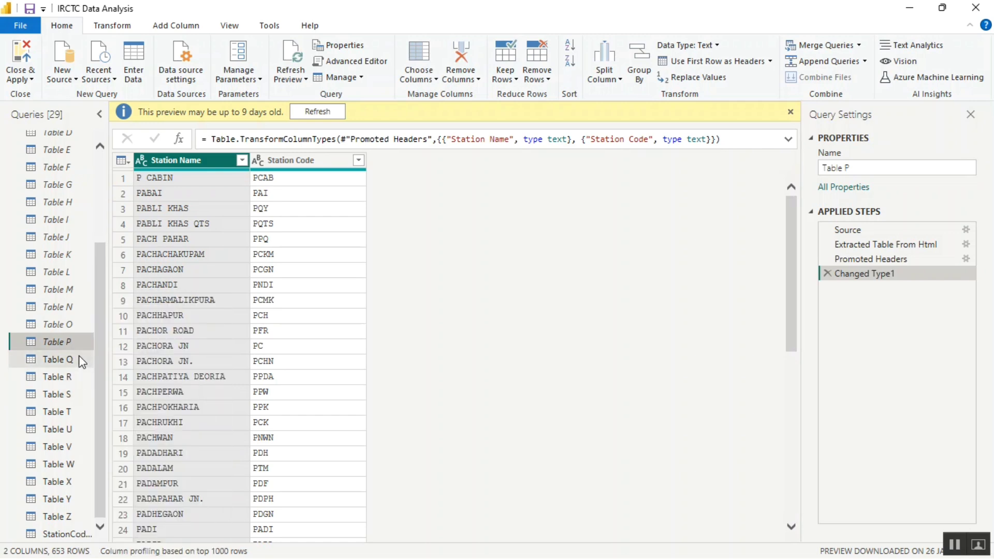
# Step: Exclude the Table Q query from report refresh and disable its load
pyautogui.click(79, 356)
pyautogui.rightClick(79, 356)
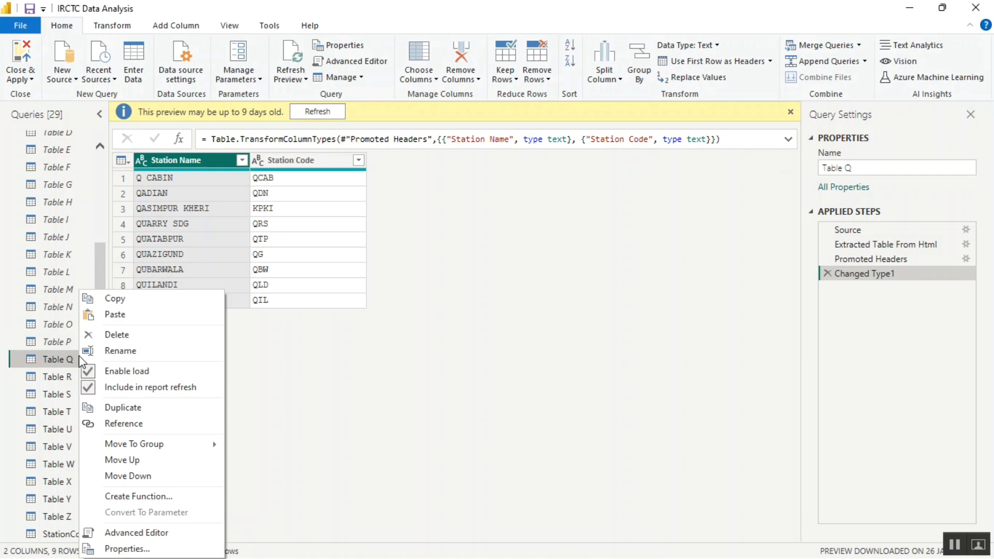
pyautogui.click(89, 388)
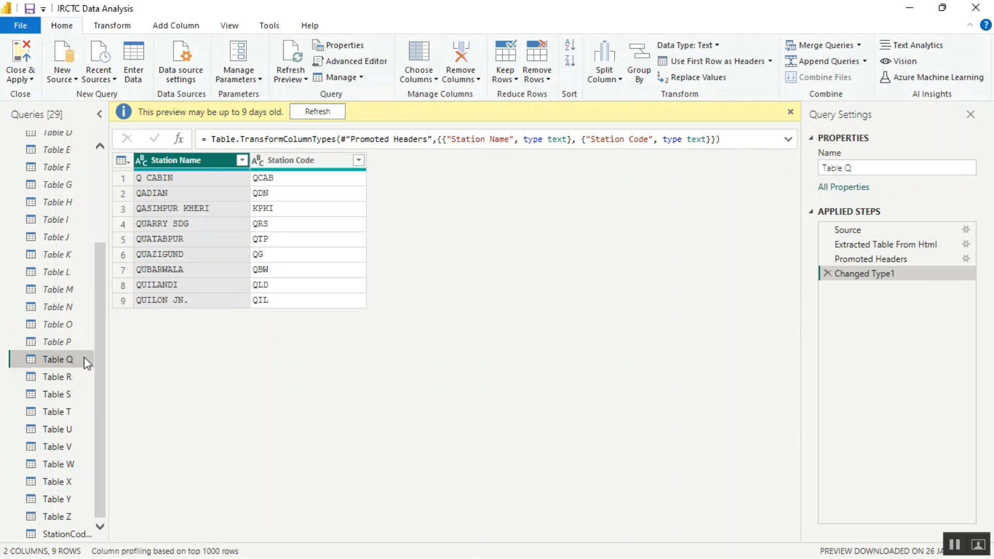
pyautogui.rightClick(85, 357)
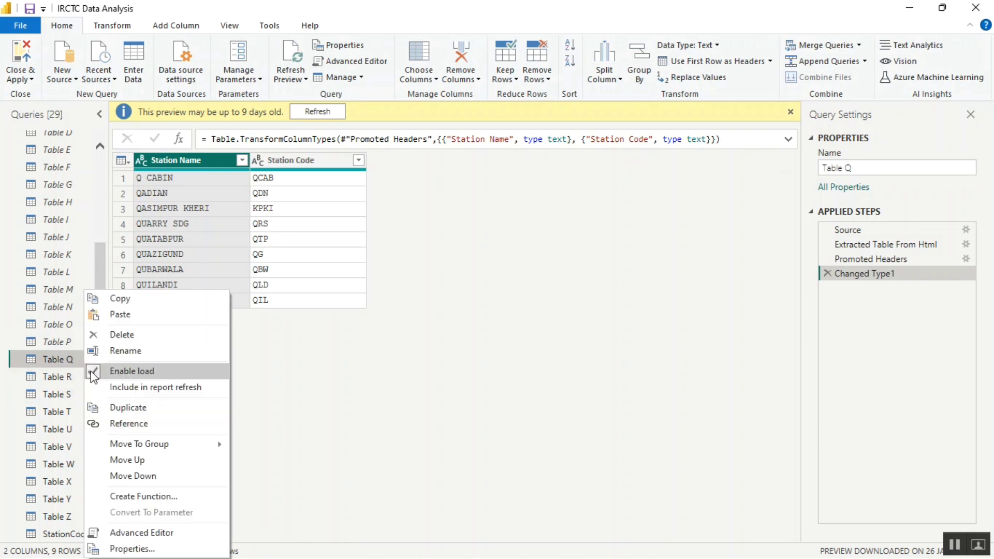
pyautogui.click(92, 371)
# Step: Exclude the Table R query from report refresh and disable its load
pyautogui.click(89, 371)
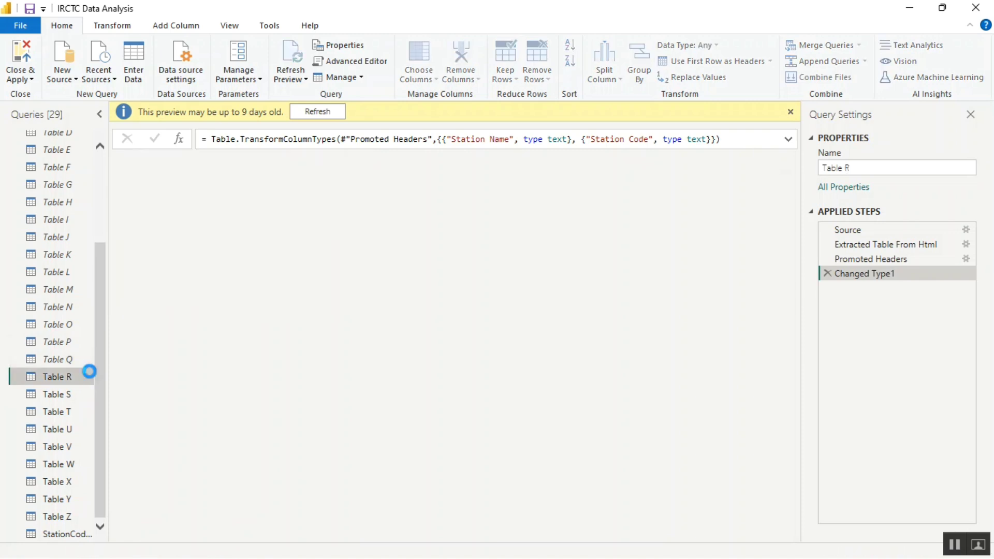
pyautogui.rightClick(89, 372)
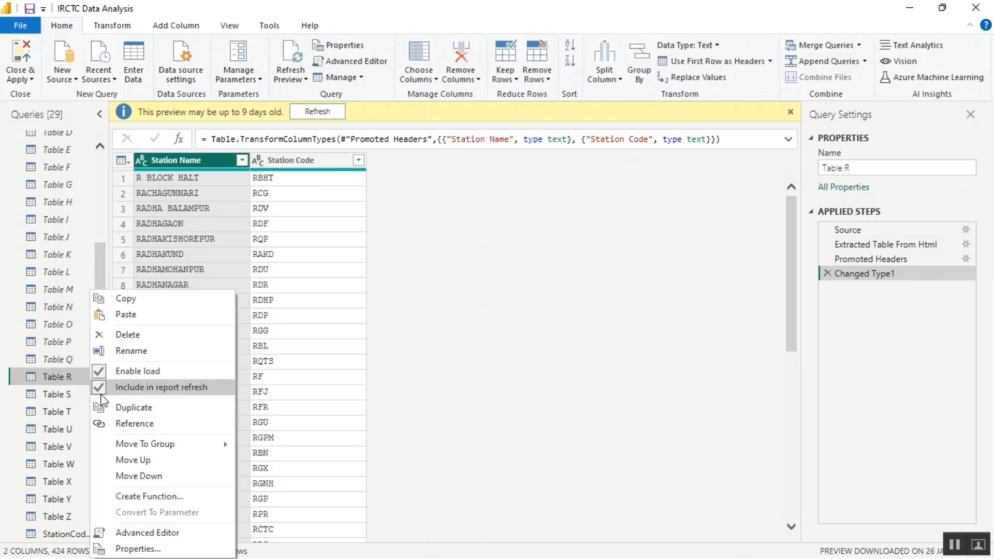
pyautogui.click(100, 392)
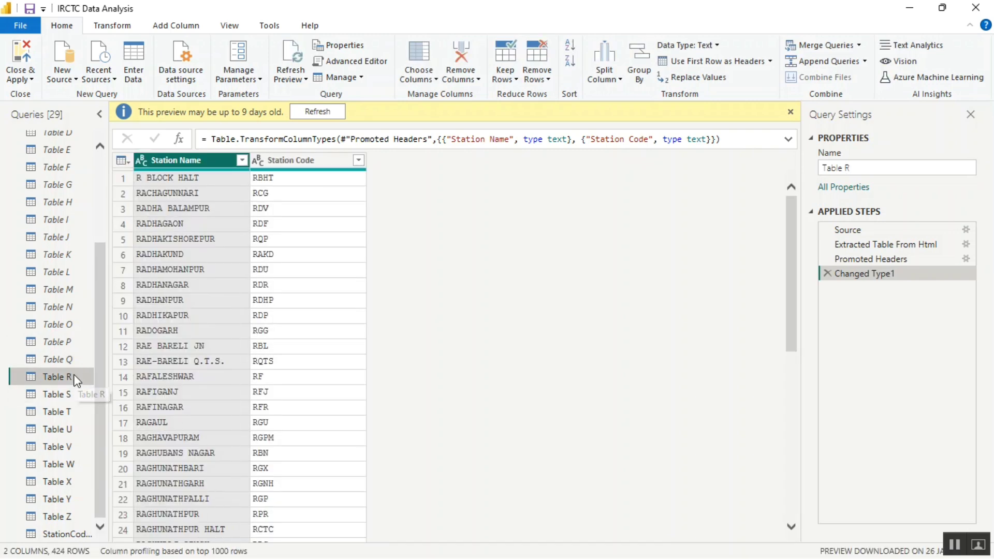
pyautogui.rightClick(77, 381)
pyautogui.click(80, 375)
# Step: Exclude the Table S query from report refresh and disable its load
pyautogui.click(80, 394)
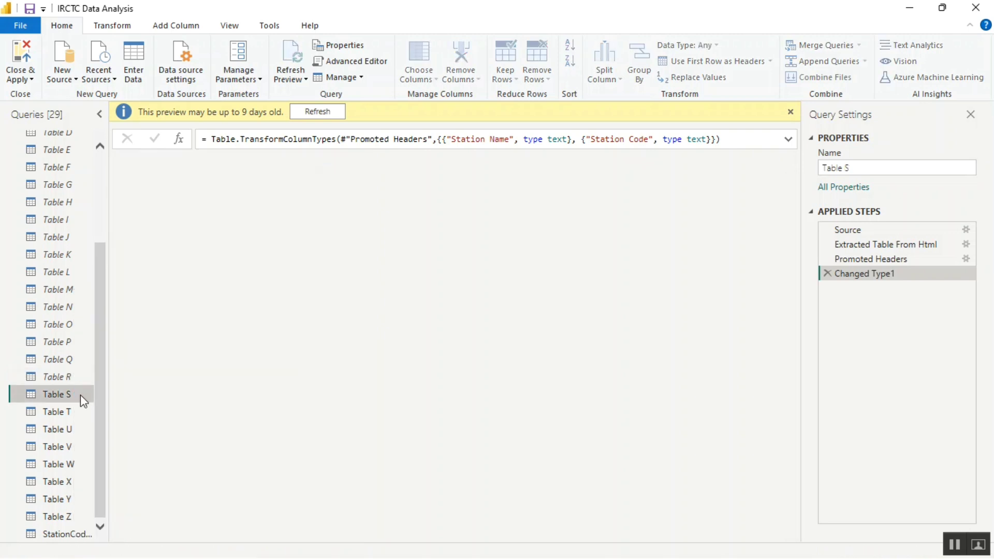
pyautogui.rightClick(80, 394)
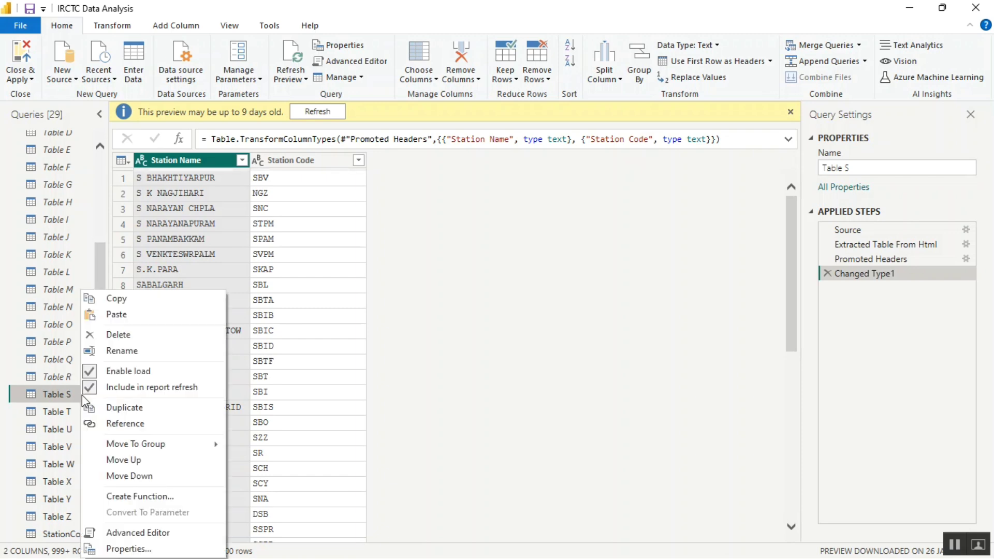
pyautogui.click(86, 392)
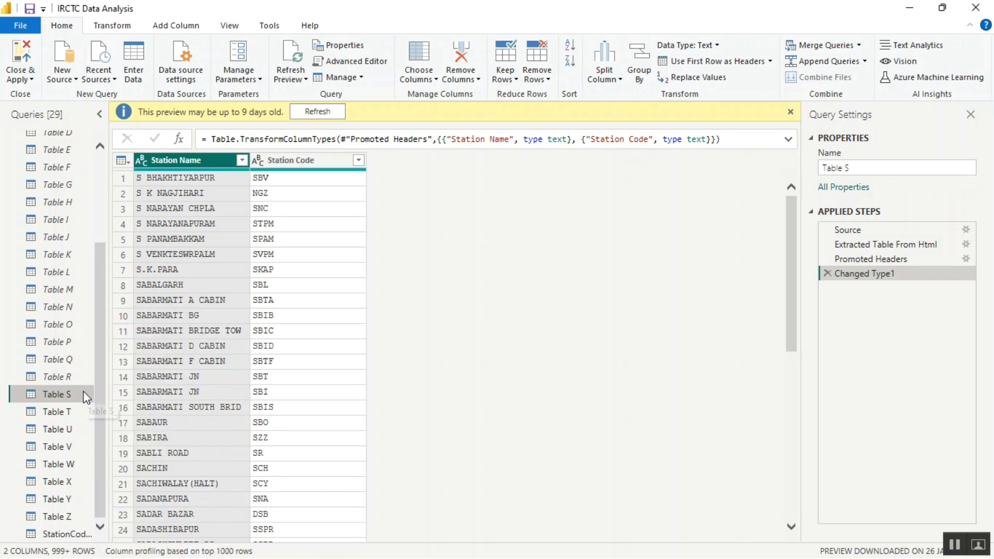
pyautogui.rightClick(86, 396)
pyautogui.click(93, 371)
# Step: Exclude the Table T query from report refresh and disable its load
pyautogui.click(76, 412)
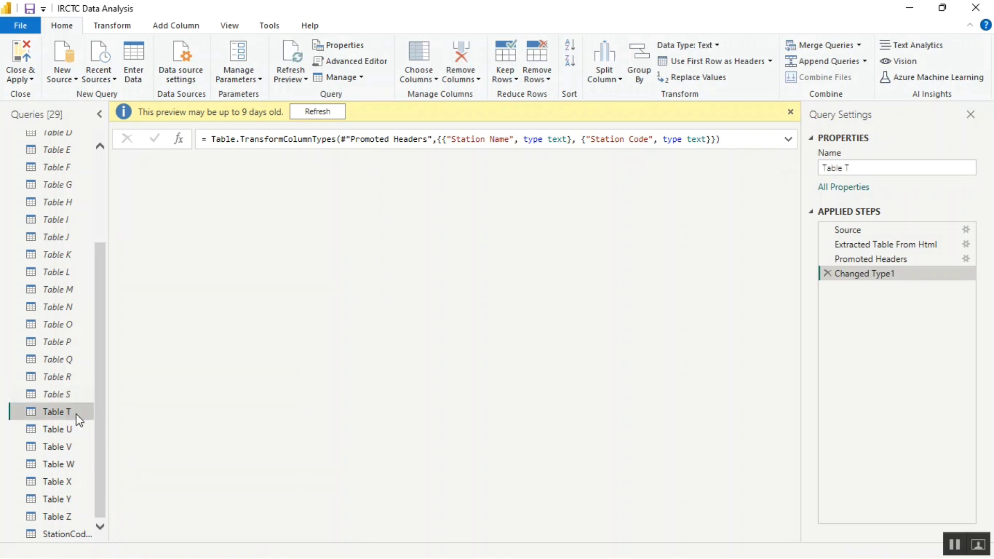
pyautogui.rightClick(75, 413)
pyautogui.click(88, 388)
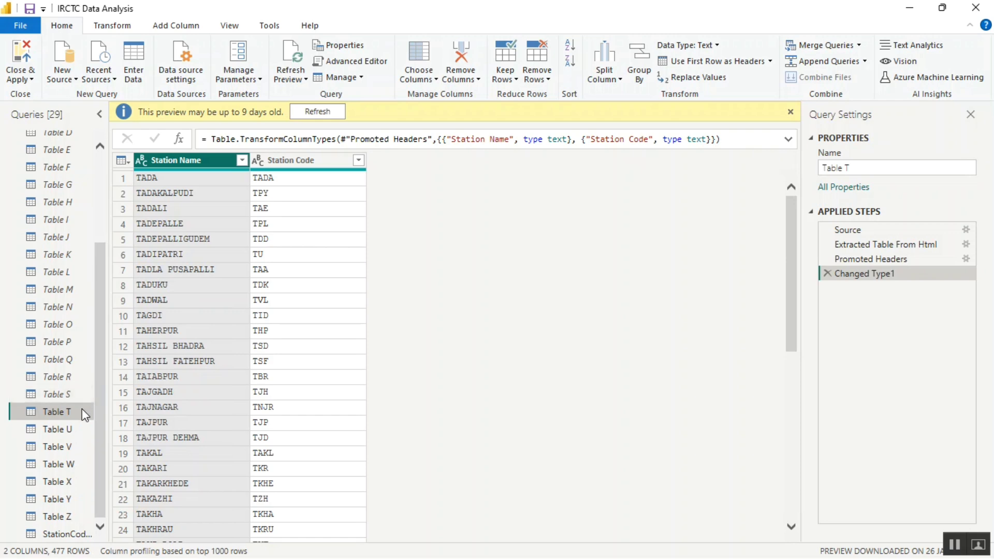
pyautogui.rightClick(82, 408)
pyautogui.click(88, 373)
# Step: Exclude the Table U query from report refresh and disable its load
pyautogui.click(75, 425)
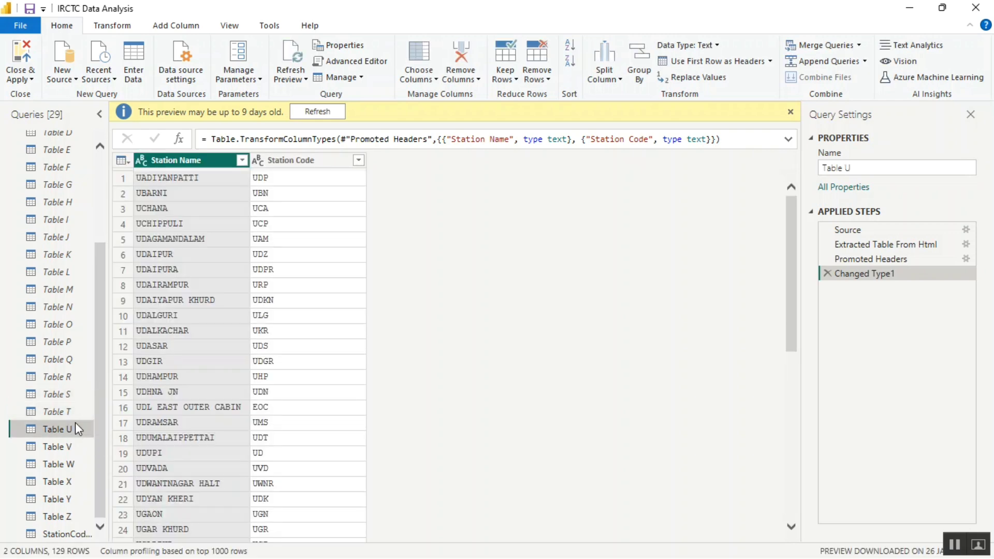
pyautogui.rightClick(76, 425)
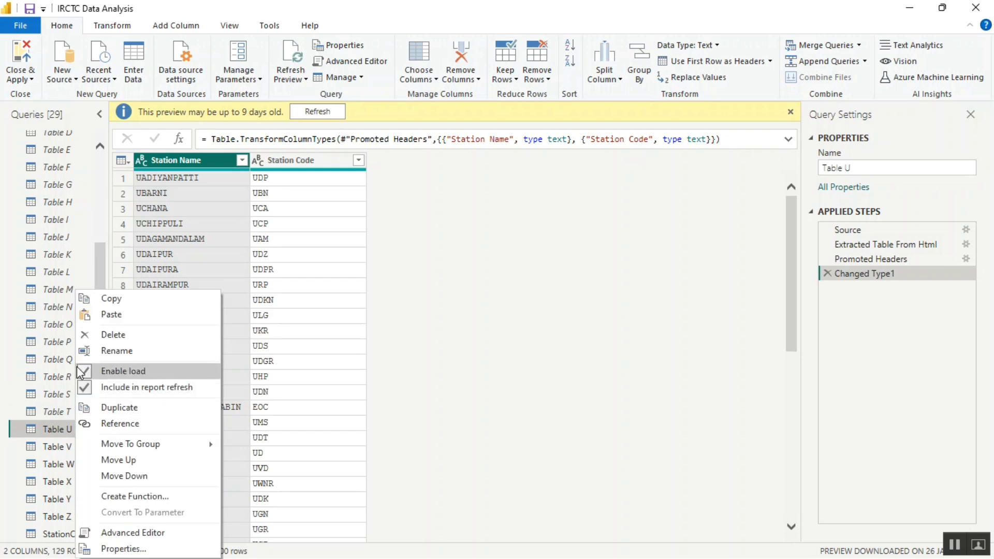
pyautogui.click(85, 390)
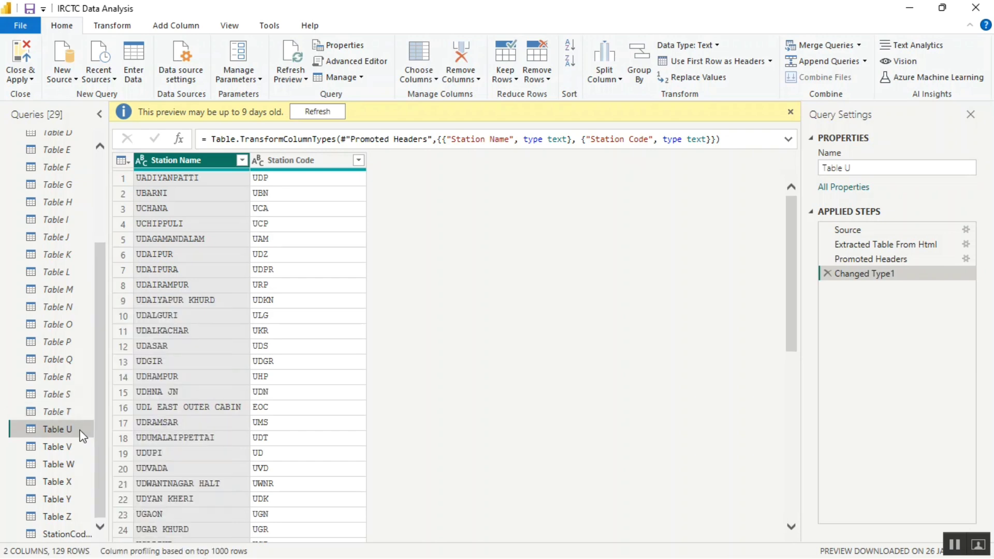
pyautogui.rightClick(82, 432)
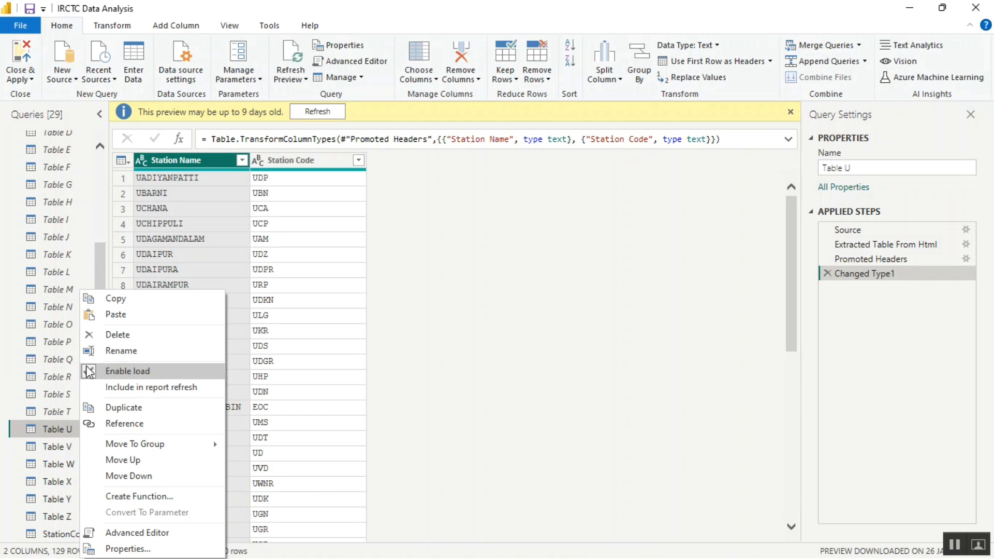
pyautogui.click(89, 372)
# Step: Exclude the Table V query from report refresh and disable its load
pyautogui.click(73, 445)
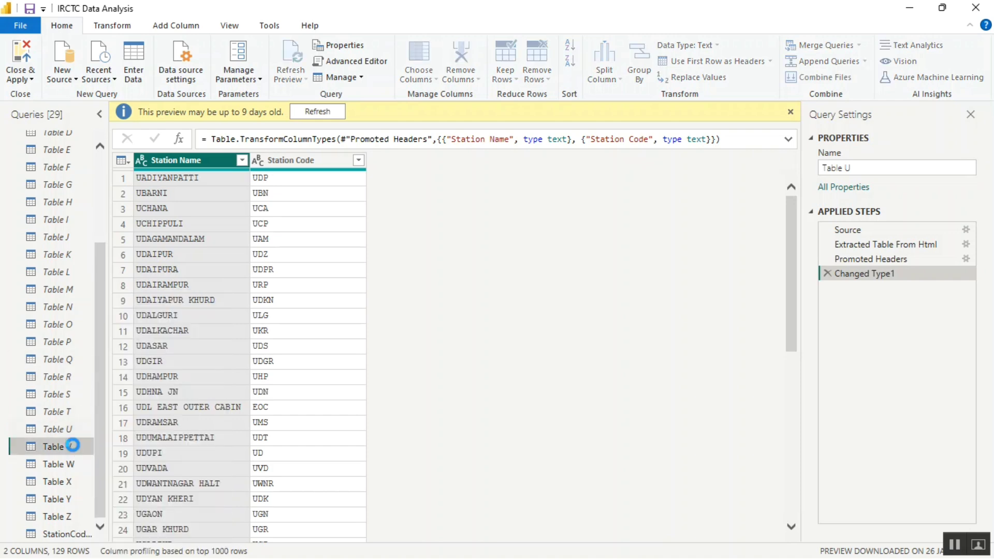
pyautogui.rightClick(73, 445)
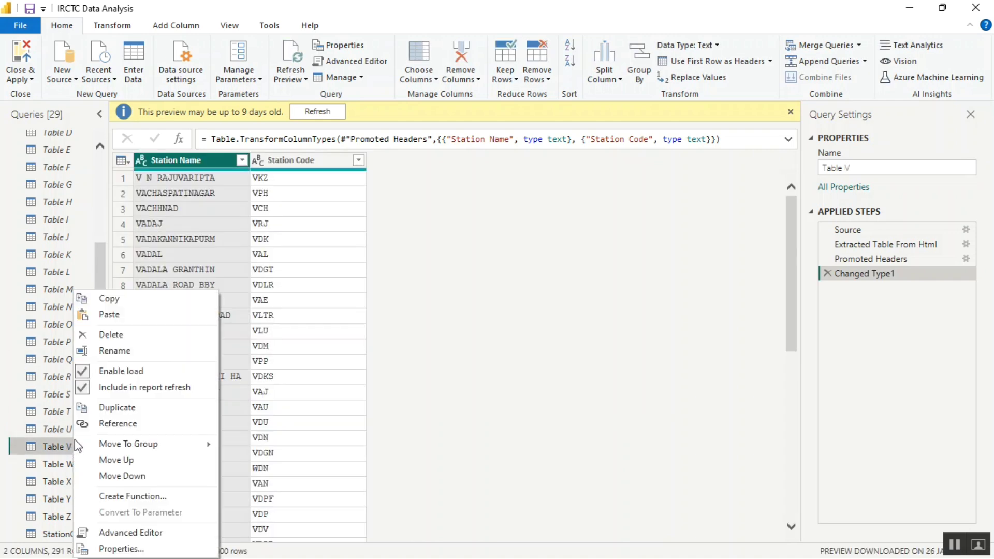
pyautogui.click(84, 389)
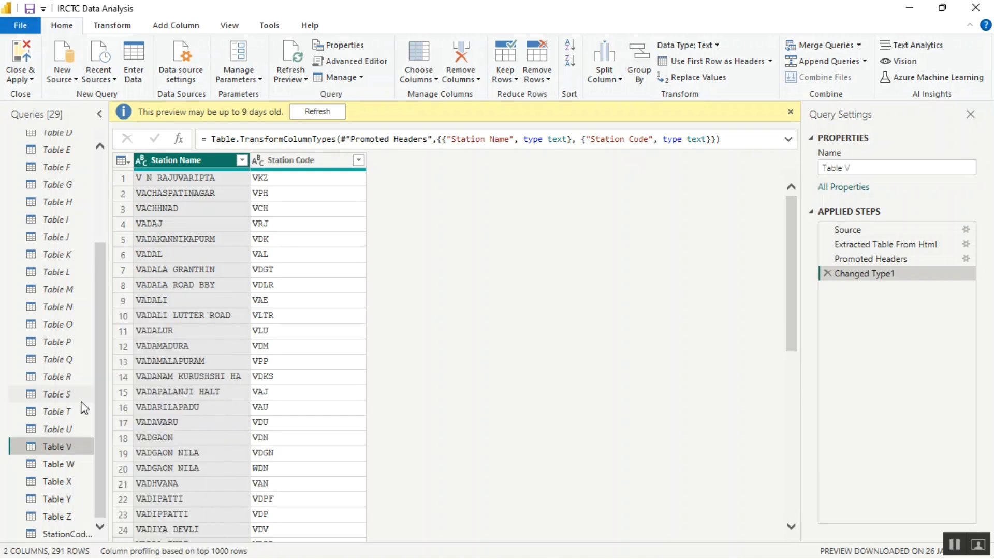
pyautogui.rightClick(75, 449)
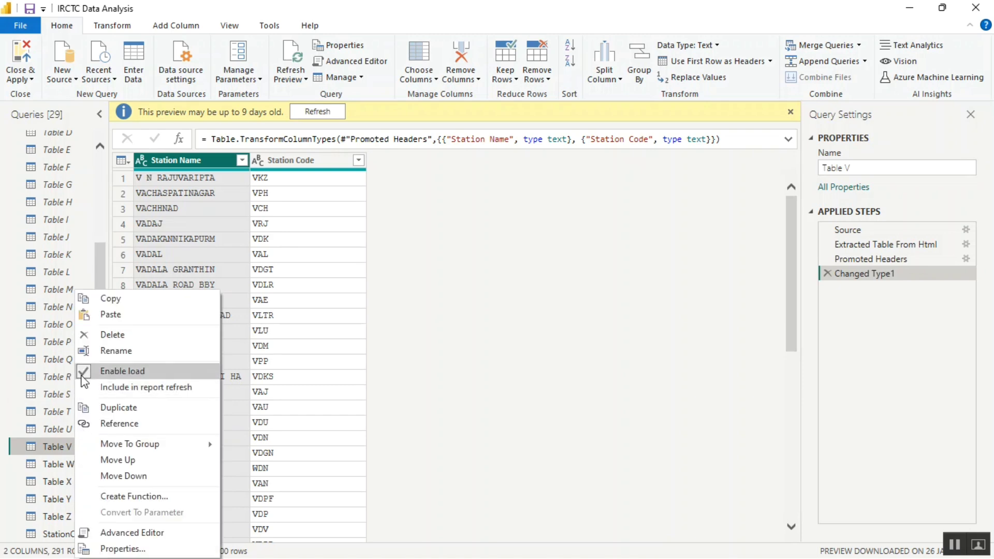
pyautogui.click(85, 371)
# Step: Exclude the Table W query from report refresh and disable its load
pyautogui.click(76, 465)
pyautogui.rightClick(77, 465)
pyautogui.click(86, 387)
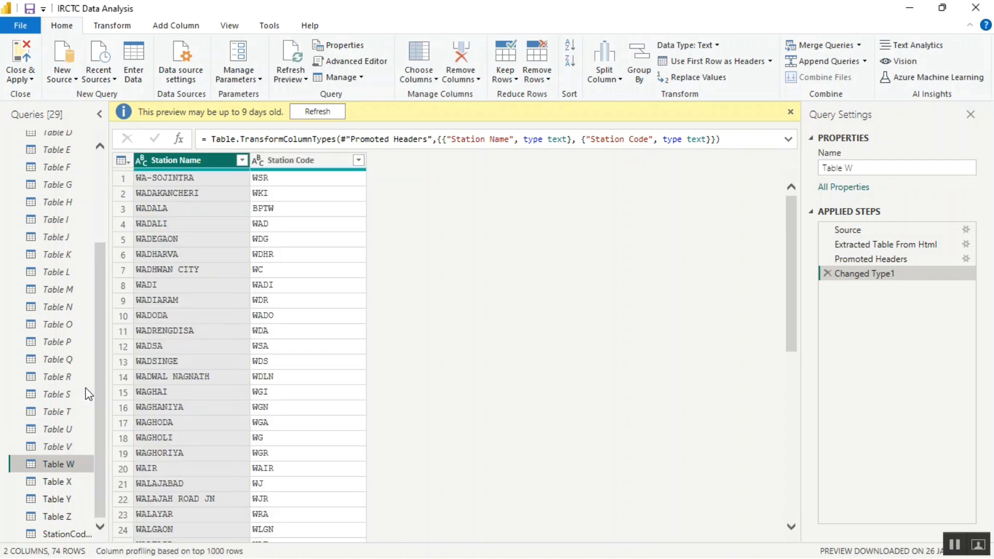
pyautogui.rightClick(77, 464)
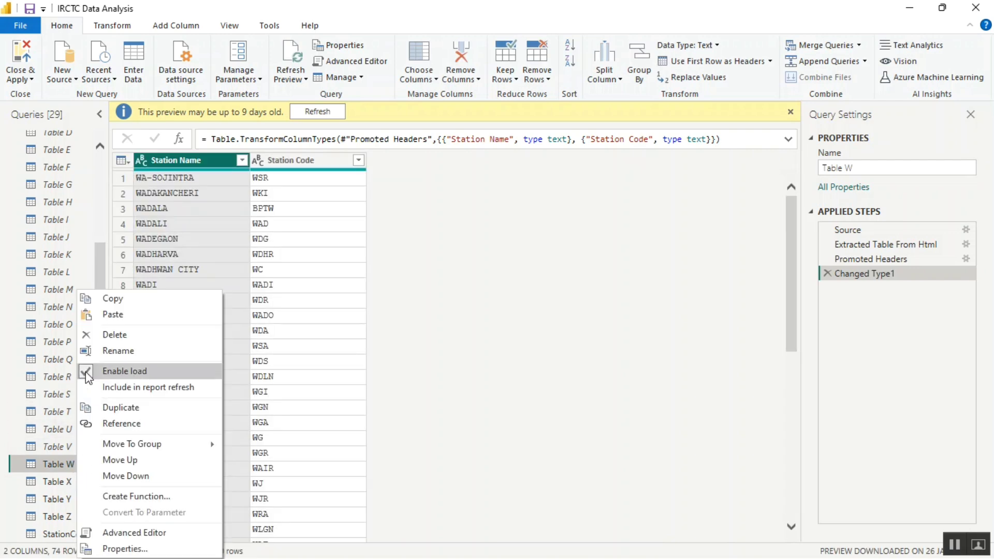
pyautogui.click(86, 370)
# Step: Exclude the Table X query from report refresh and disable its load
pyautogui.click(75, 478)
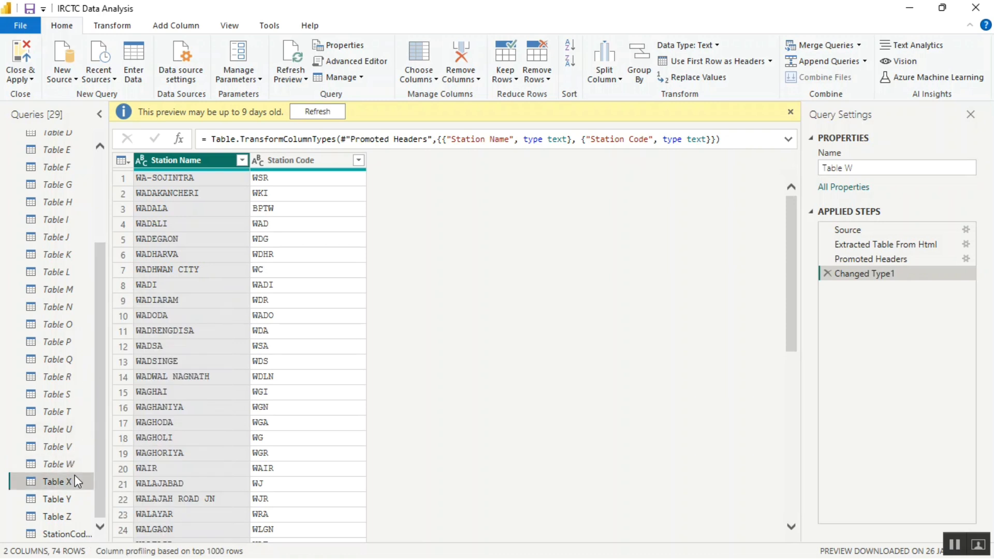
pyautogui.rightClick(75, 474)
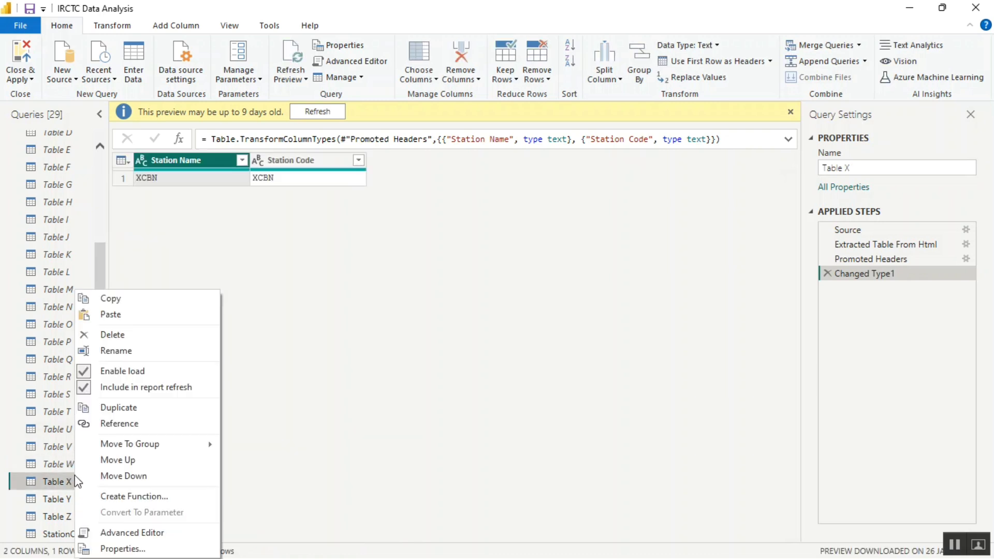
pyautogui.click(89, 388)
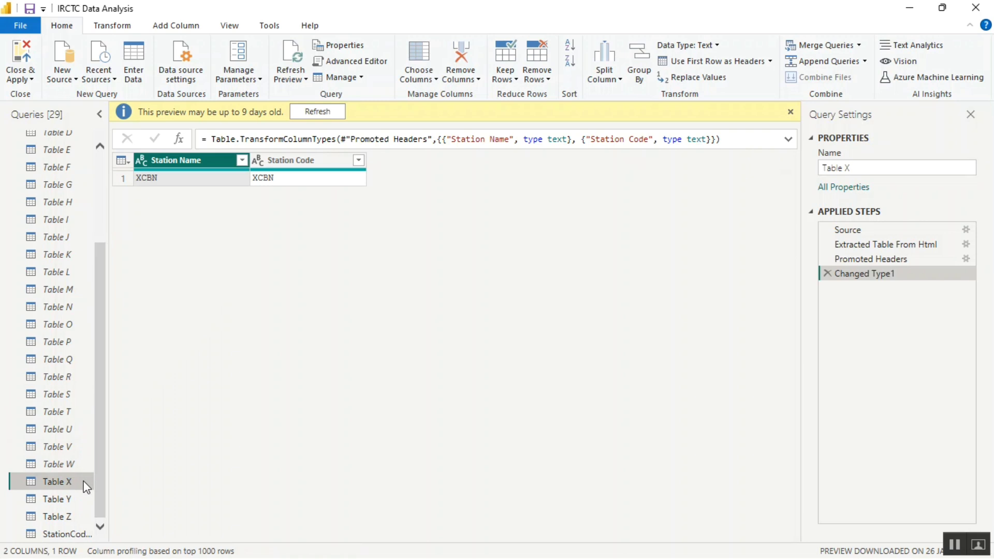
pyautogui.rightClick(84, 483)
pyautogui.click(93, 371)
# Step: Exclude the Table Y query from report refresh and disable its load
pyautogui.click(61, 499)
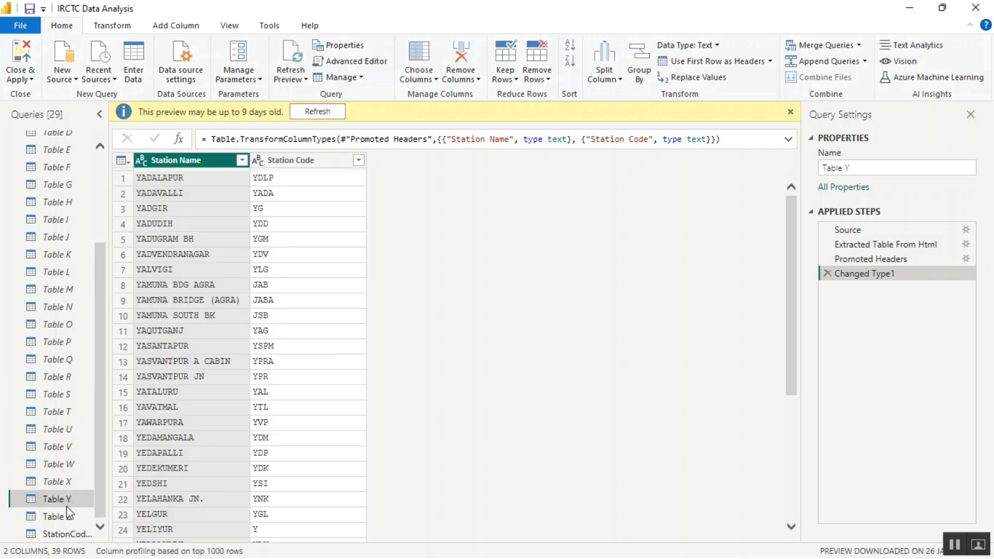
pyautogui.rightClick(68, 502)
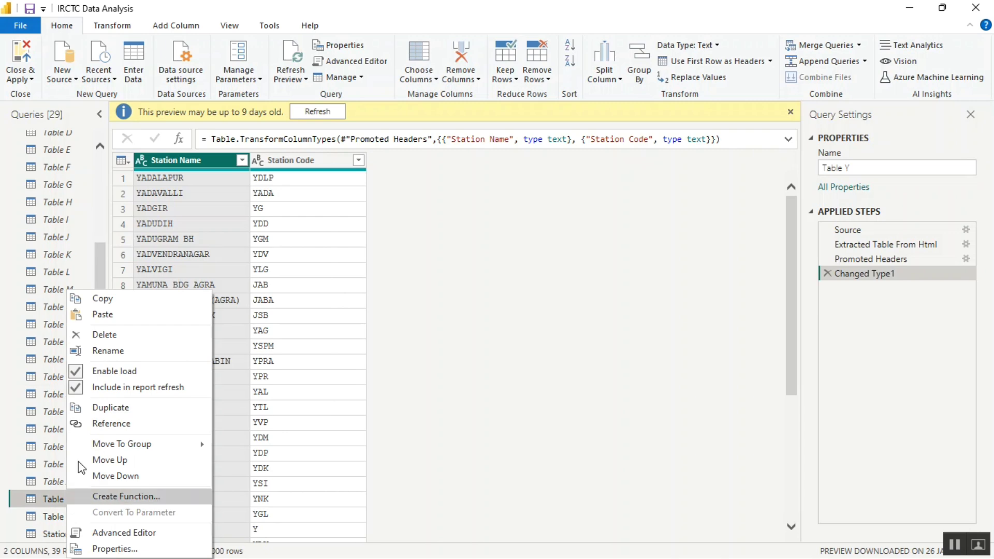
pyautogui.click(80, 387)
pyautogui.rightClick(76, 499)
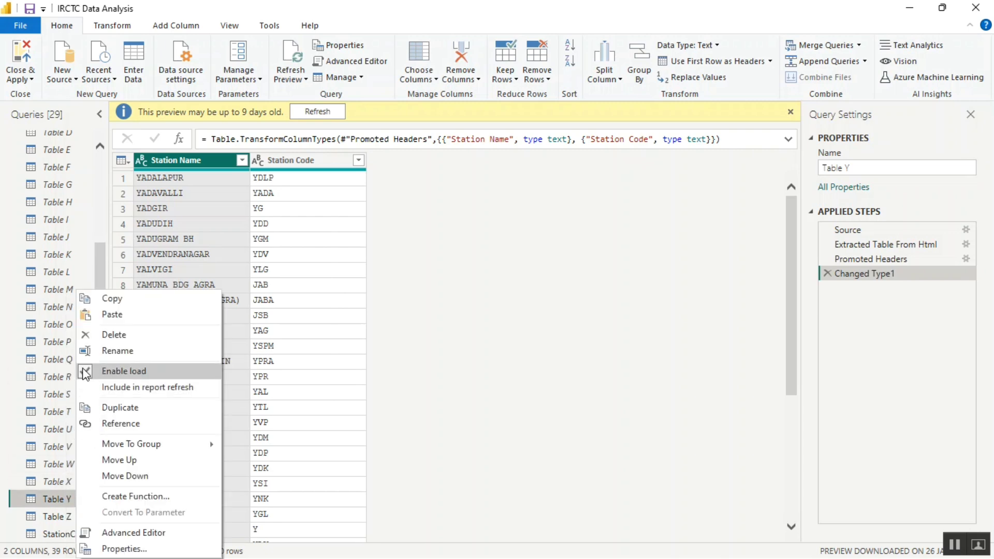
pyautogui.click(86, 372)
# Step: Exclude the Table Z query from report refresh and disable its load
pyautogui.click(76, 514)
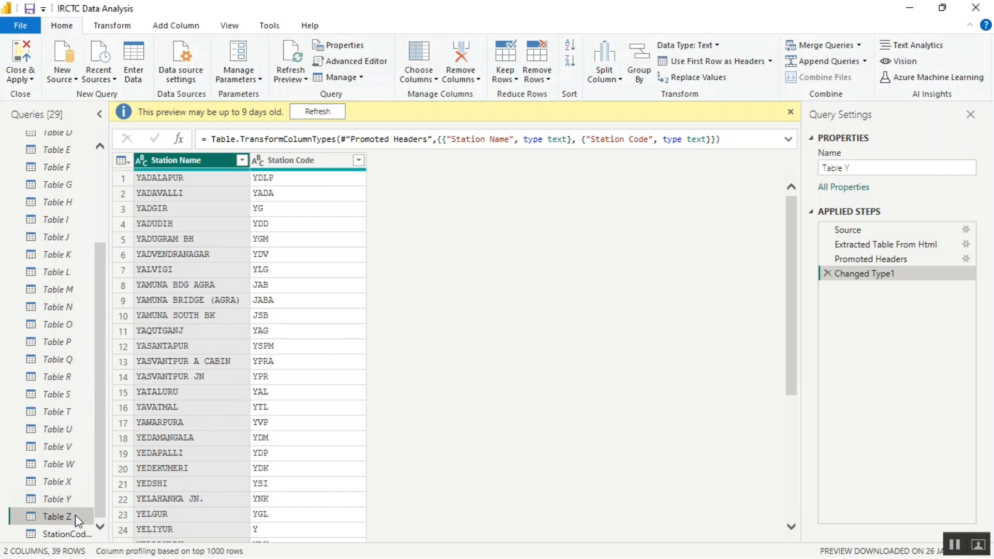
pyautogui.rightClick(76, 515)
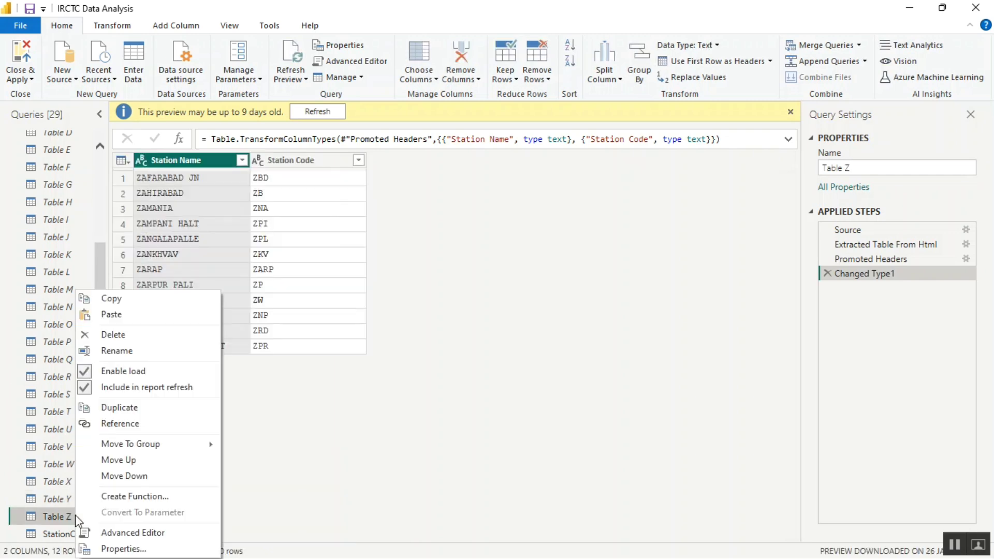
pyautogui.click(82, 388)
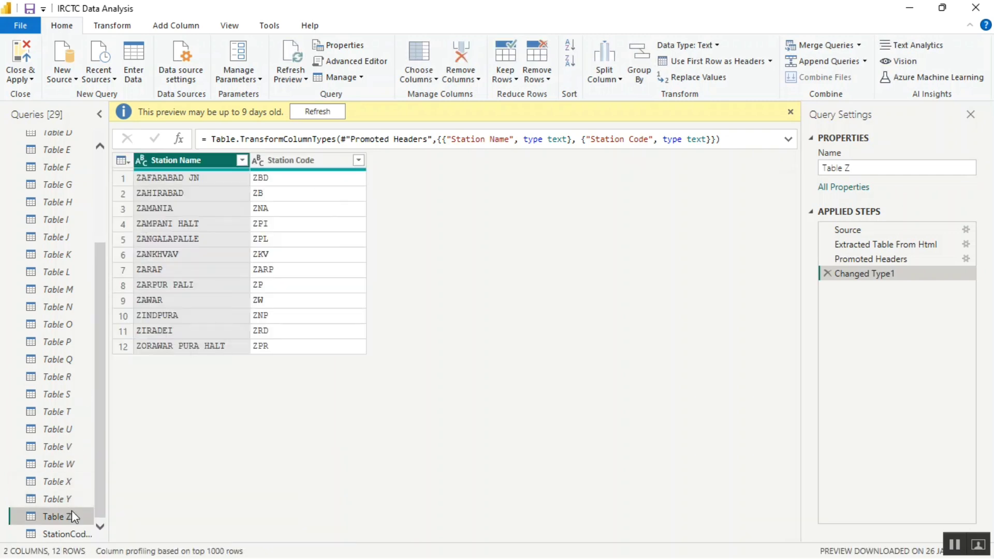
pyautogui.rightClick(72, 510)
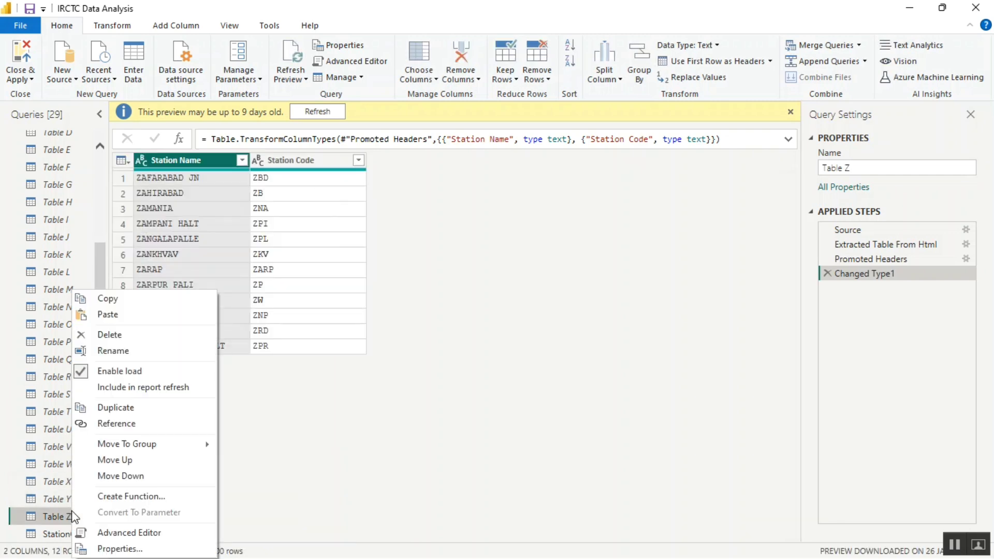
pyautogui.click(84, 372)
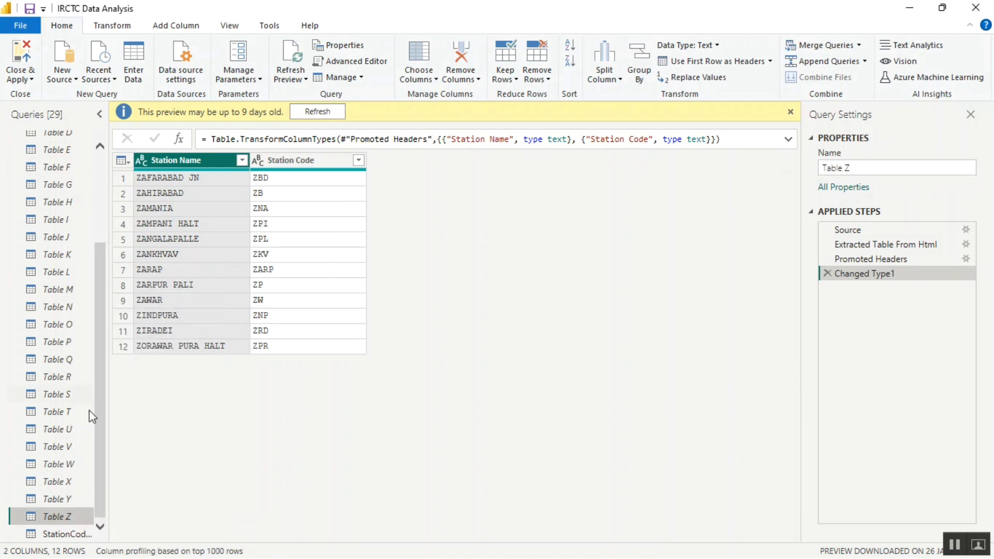
# Step: Widen the query list so full group names fit, and display the TimeTable query in the TrainDetails group
pyautogui.moveTo(100, 418); pyautogui.dragTo(106, 283)
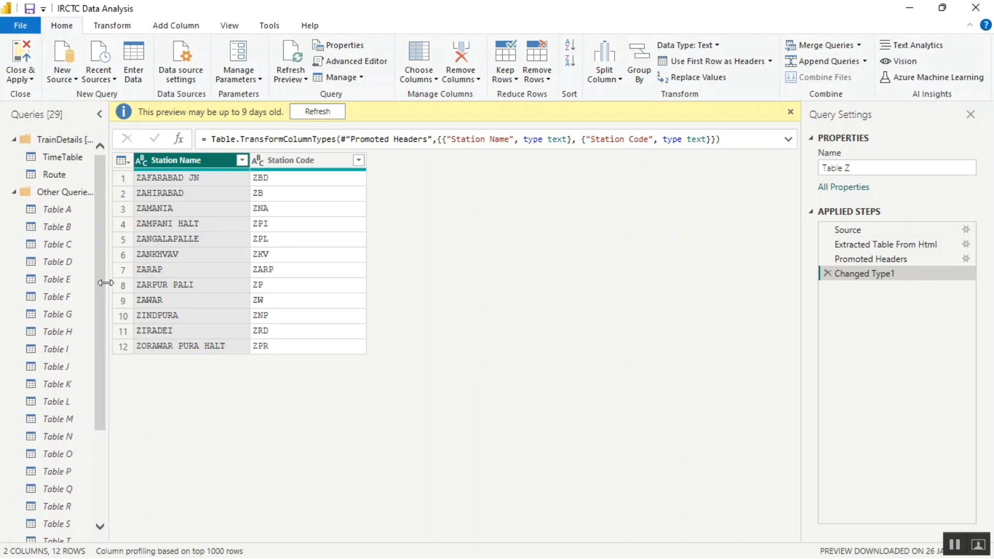
pyautogui.moveTo(105, 283); pyautogui.dragTo(205, 287)
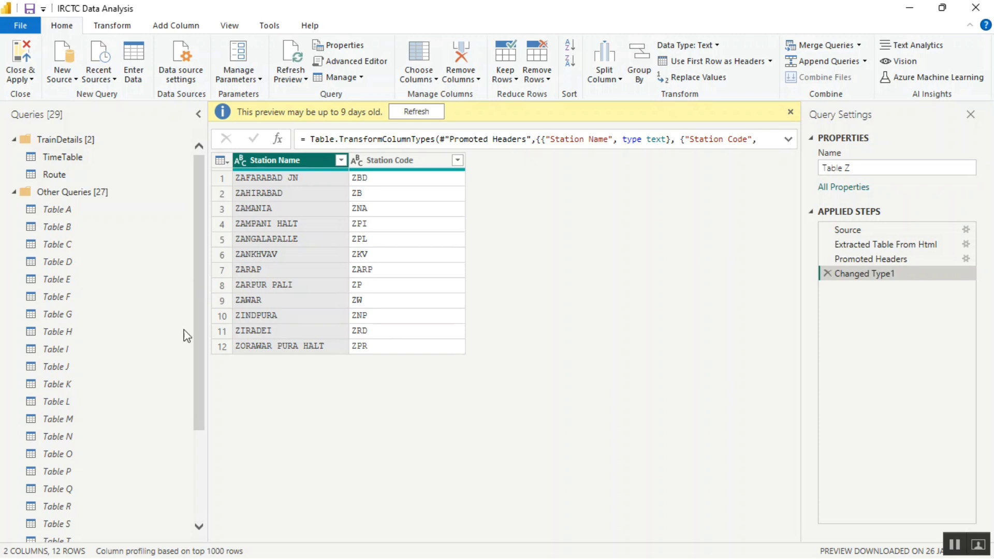
pyautogui.click(93, 165)
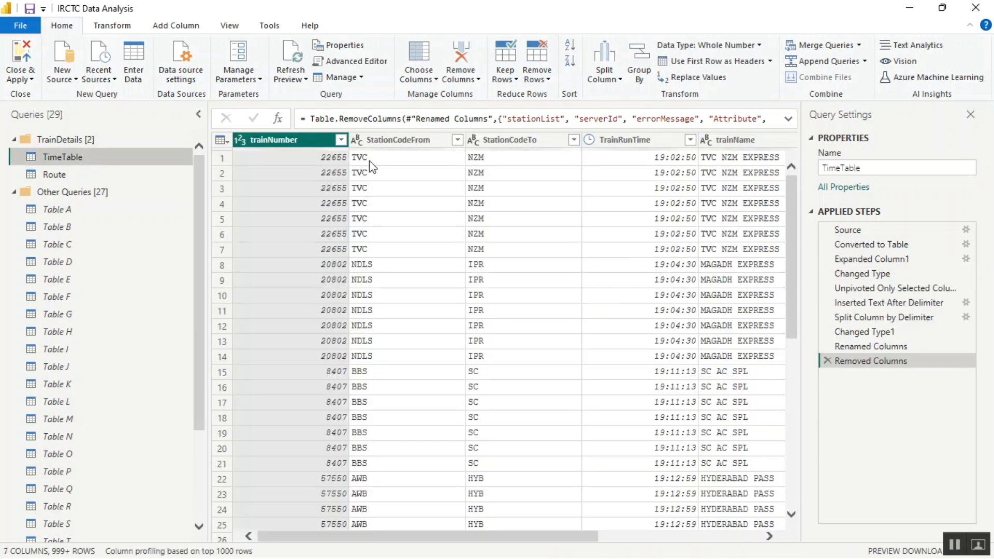
# Step: Duplicate the TimeTable query and rename the copy TrainList
pyautogui.rightClick(113, 158)
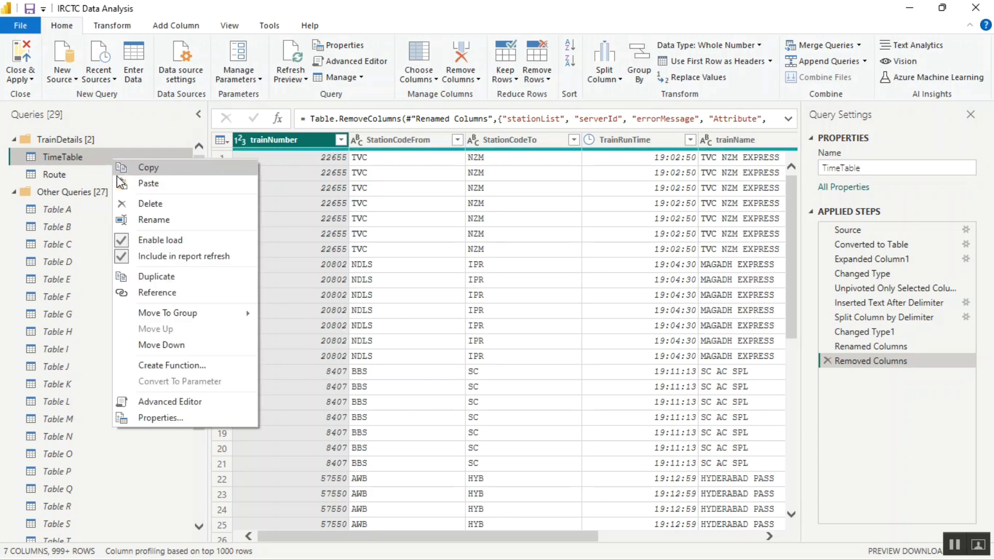
pyautogui.click(120, 278)
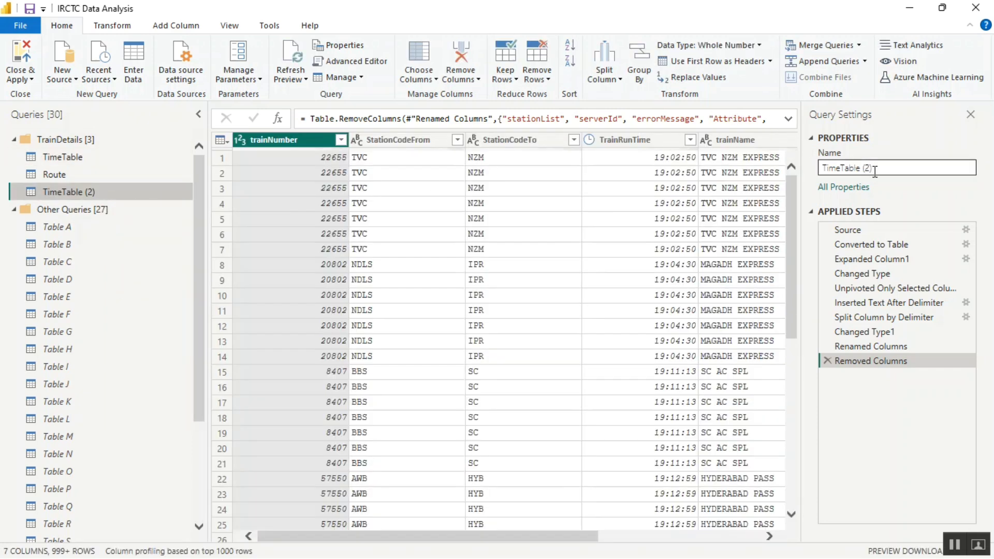
pyautogui.click(875, 171)
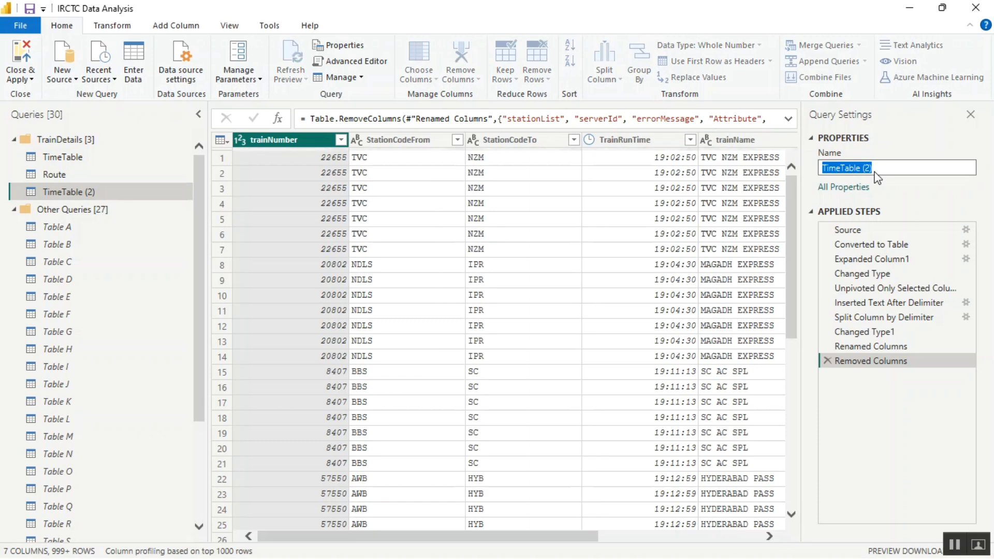
pyautogui.write('TrainList')
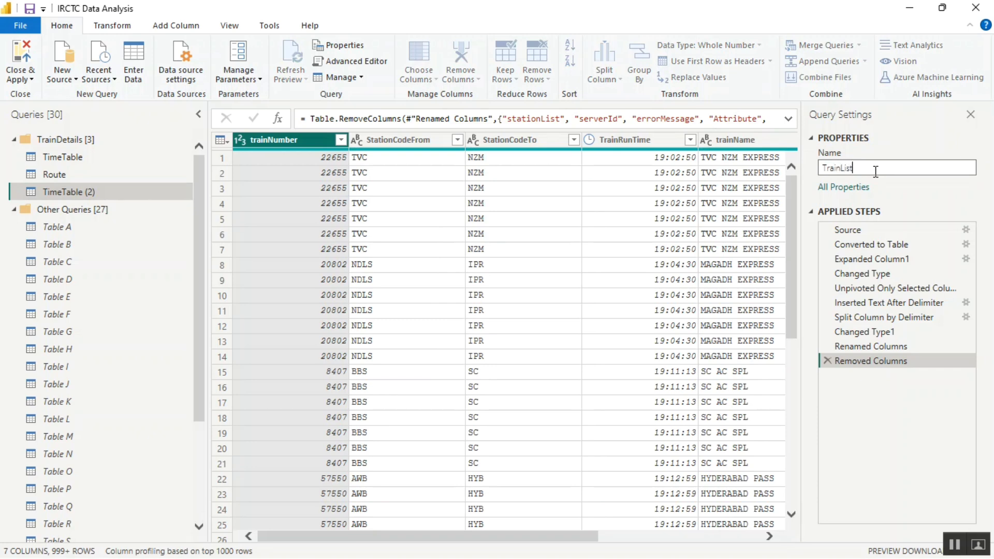
pyautogui.press('Return')
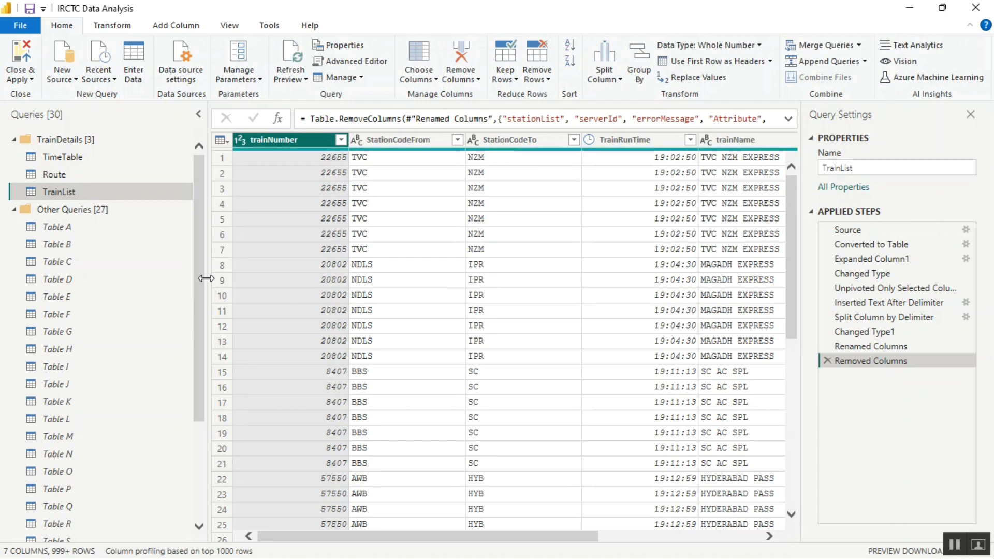
# Step: Narrow the query list and delete TrainList's applied steps from Unpivoted Only Selected Columns through the end
pyautogui.moveTo(206, 279); pyautogui.dragTo(112, 265)
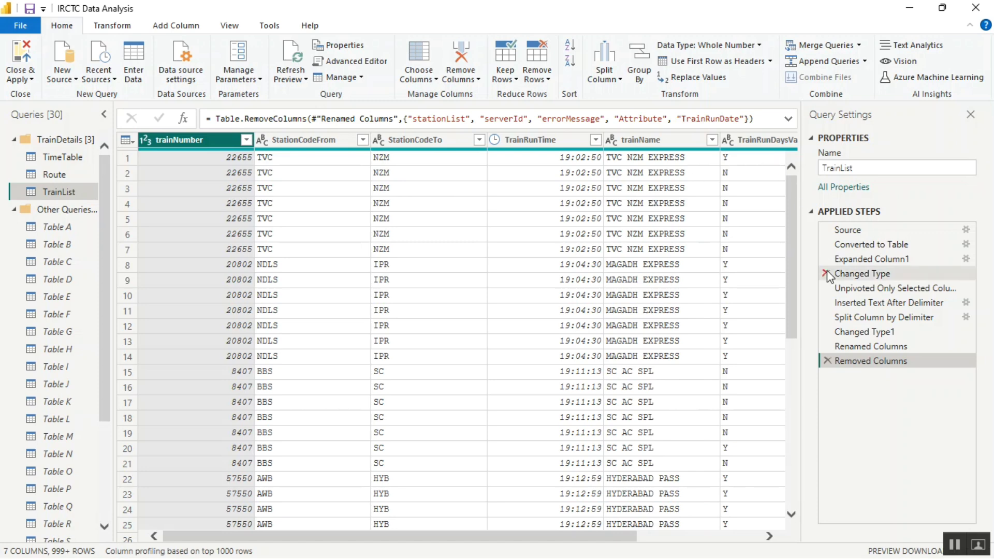
pyautogui.click(869, 288)
pyautogui.rightClick(870, 289)
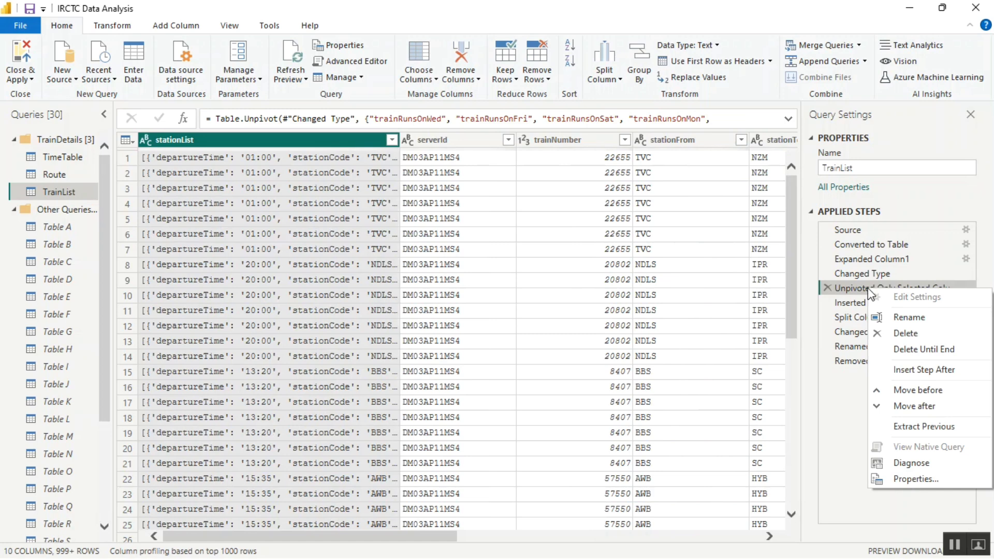
pyautogui.click(886, 350)
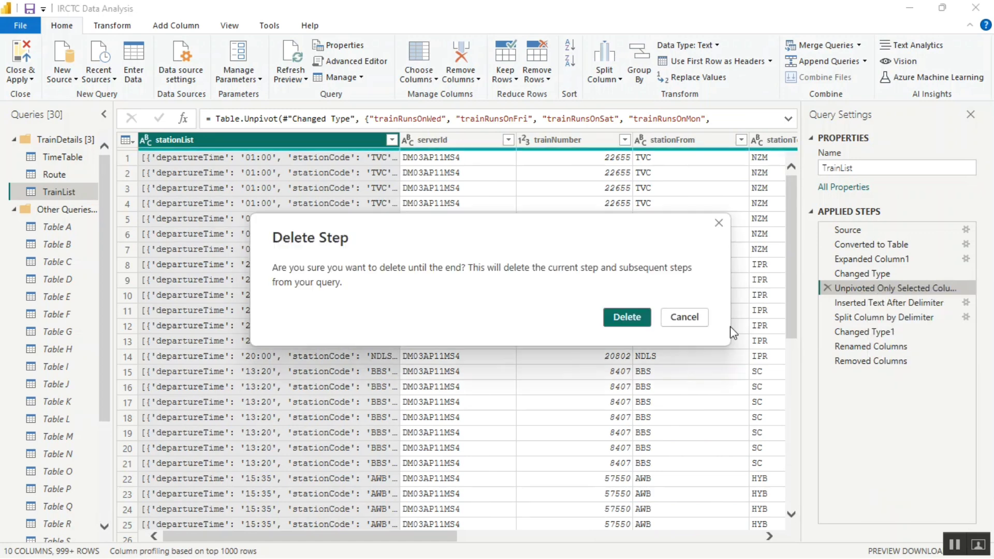
pyautogui.click(627, 318)
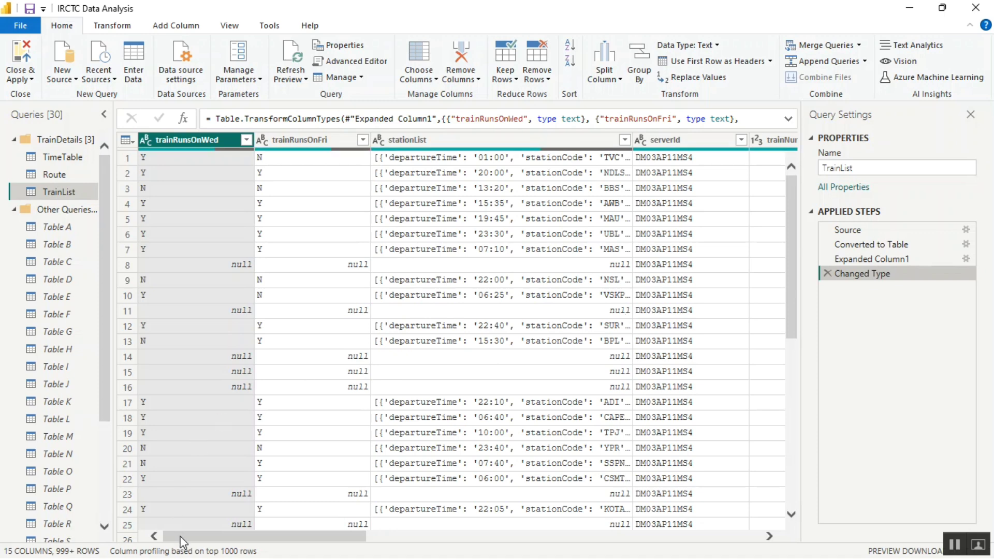
# Step: Keep only the trainNumber and trainName columns in TrainList, removing all other columns
pyautogui.moveTo(181, 535); pyautogui.dragTo(285, 541)
pyautogui.click(501, 144)
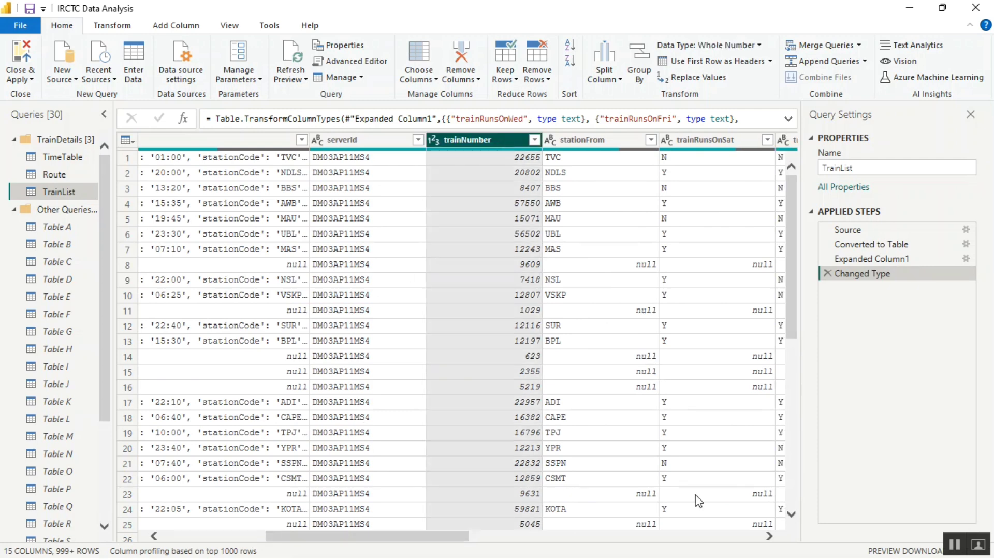
pyautogui.moveTo(770, 537); pyautogui.dragTo(772, 539)
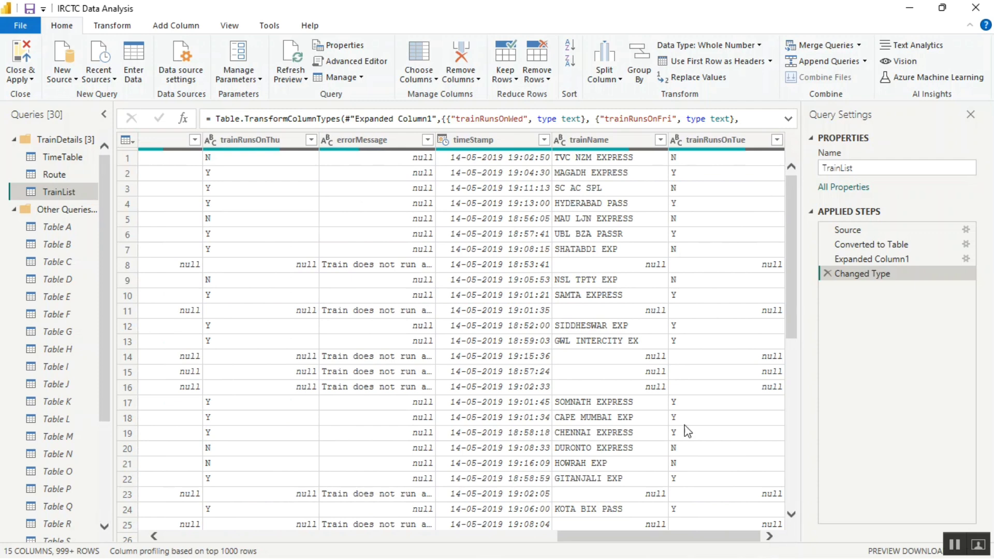
pyautogui.click(610, 141)
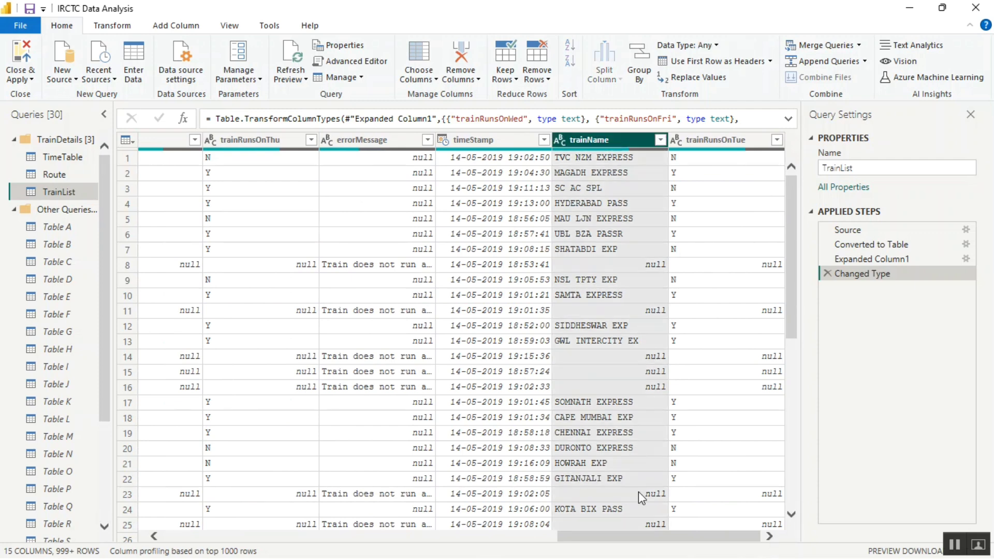
pyautogui.moveTo(633, 541); pyautogui.dragTo(333, 558)
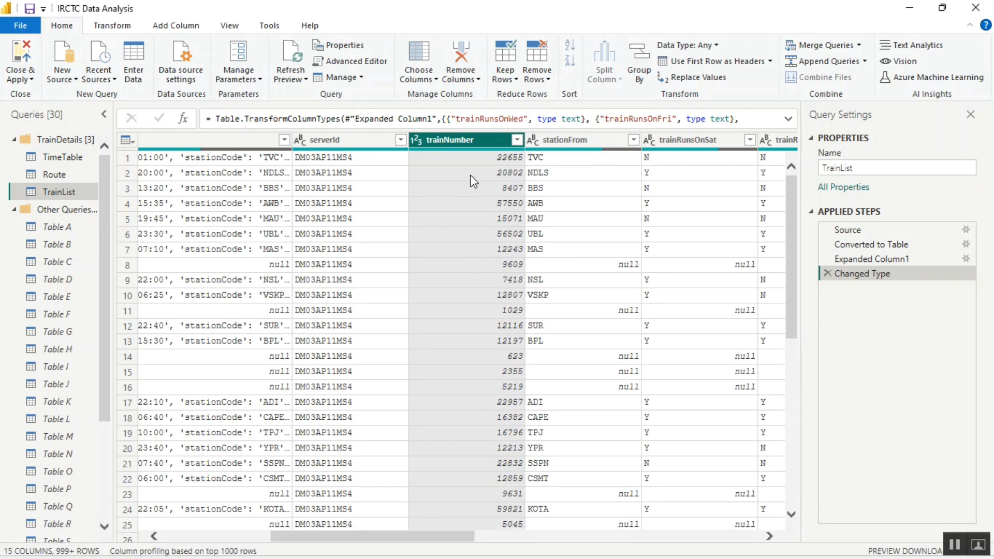
pyautogui.rightClick(477, 140)
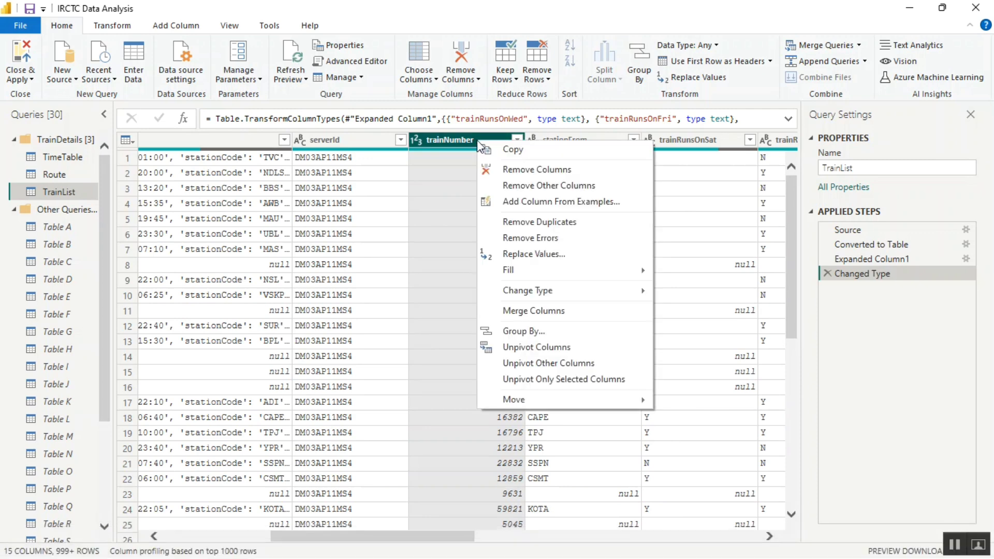
pyautogui.click(495, 185)
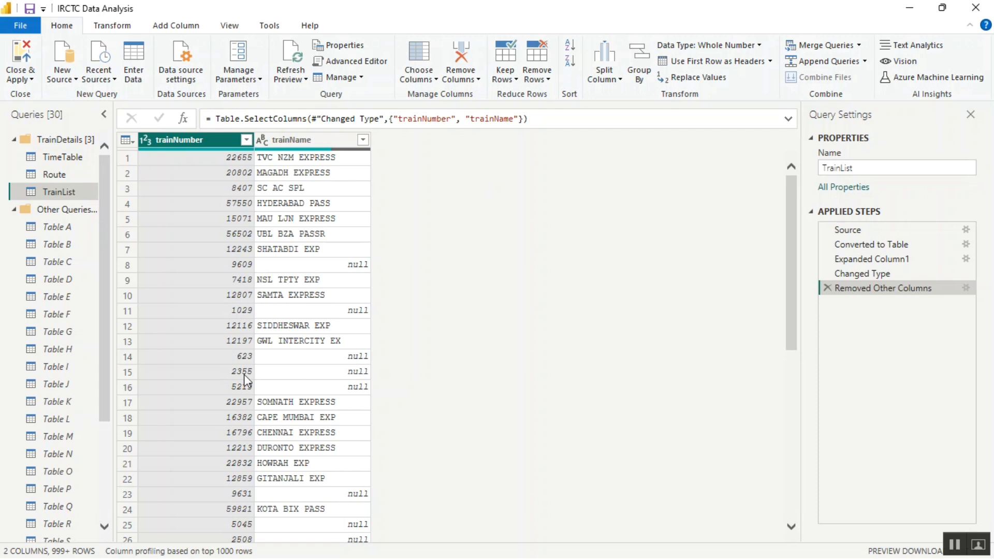
# Step: Filter the null values out of the trainName column
pyautogui.click(363, 140)
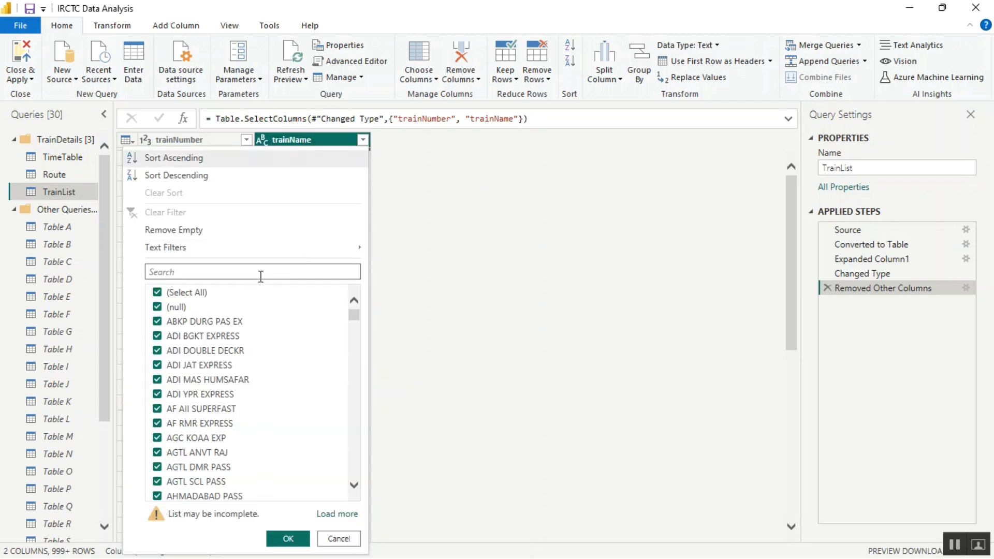
pyautogui.click(176, 308)
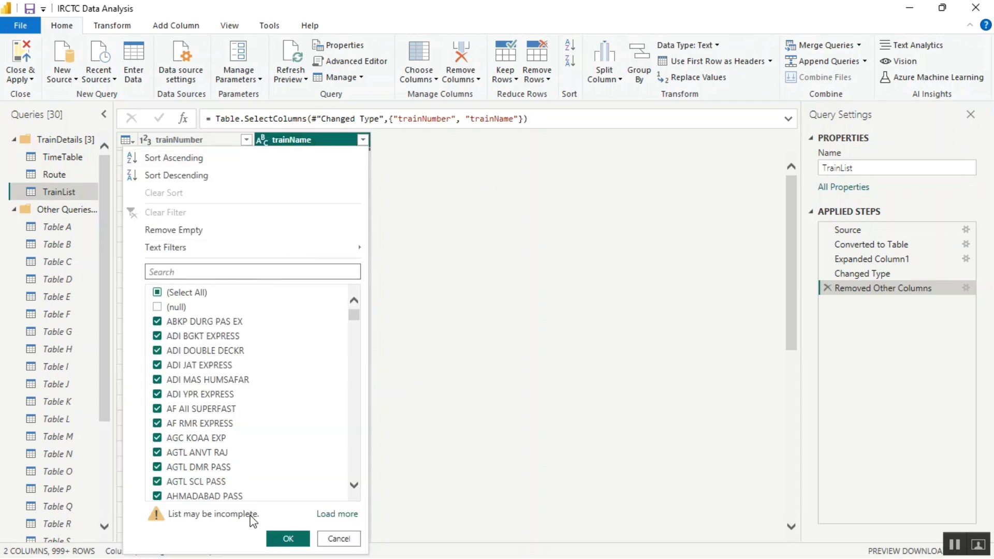
pyautogui.click(286, 538)
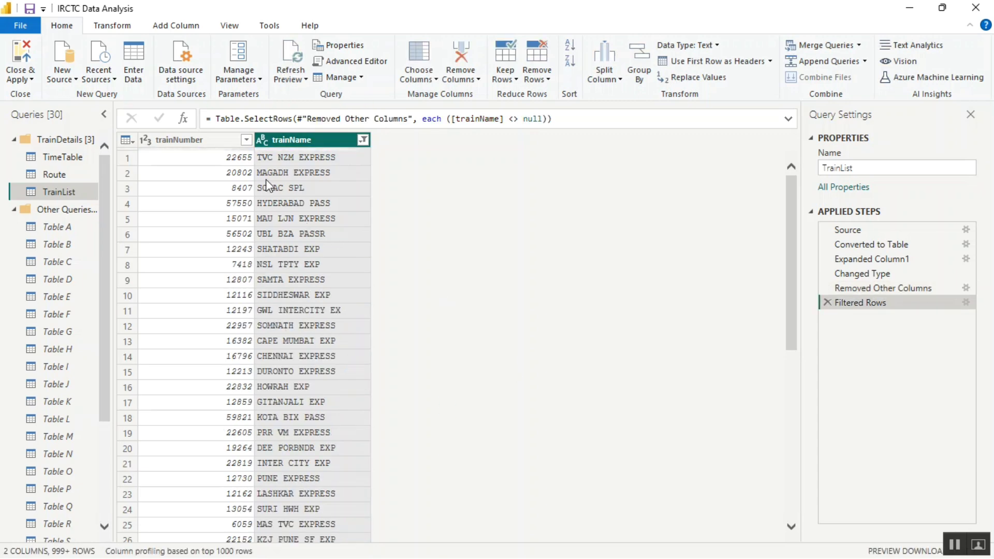
# Step: Remove rows with duplicate trainNumber values from TrainList, and close the query editor with all changes applied
pyautogui.click(213, 146)
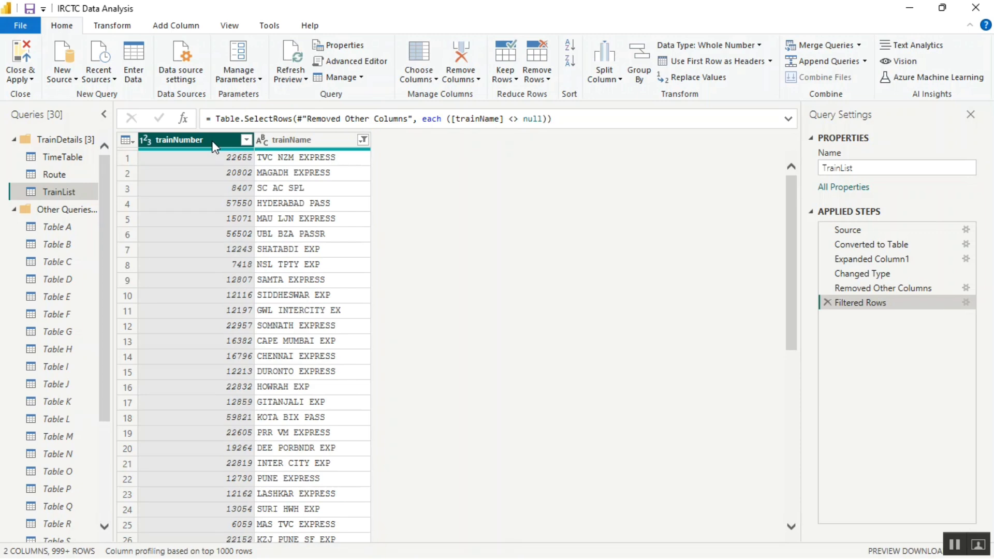
pyautogui.click(548, 80)
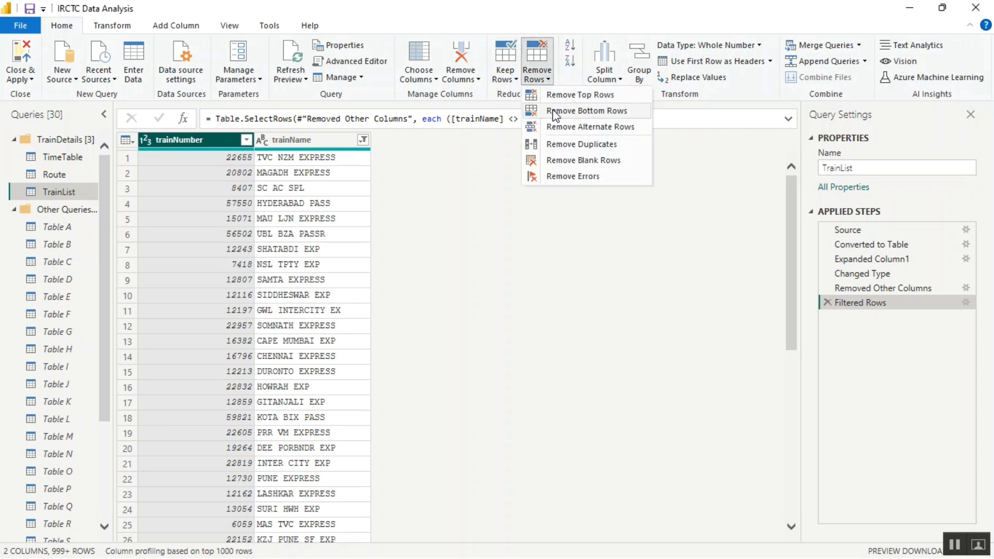
pyautogui.click(558, 151)
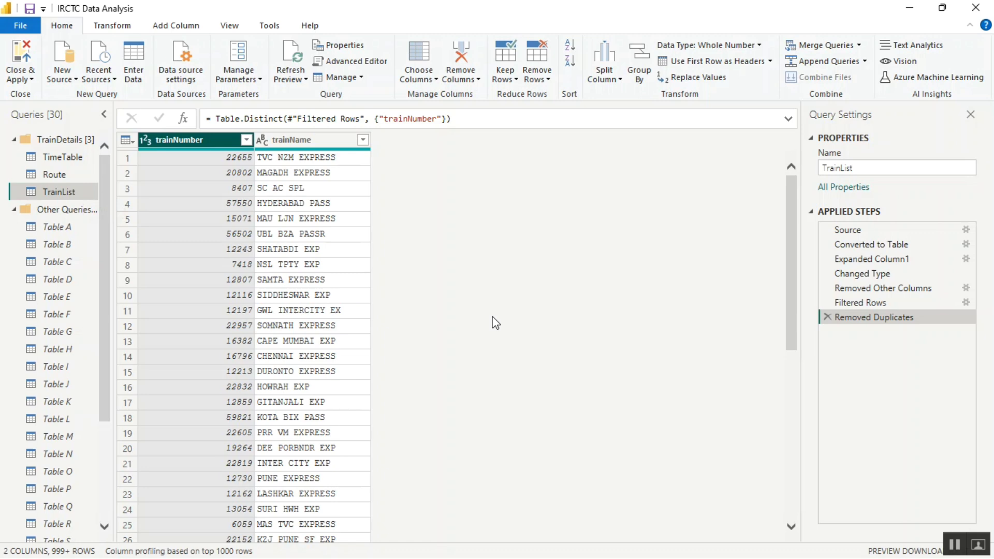
pyautogui.click(23, 79)
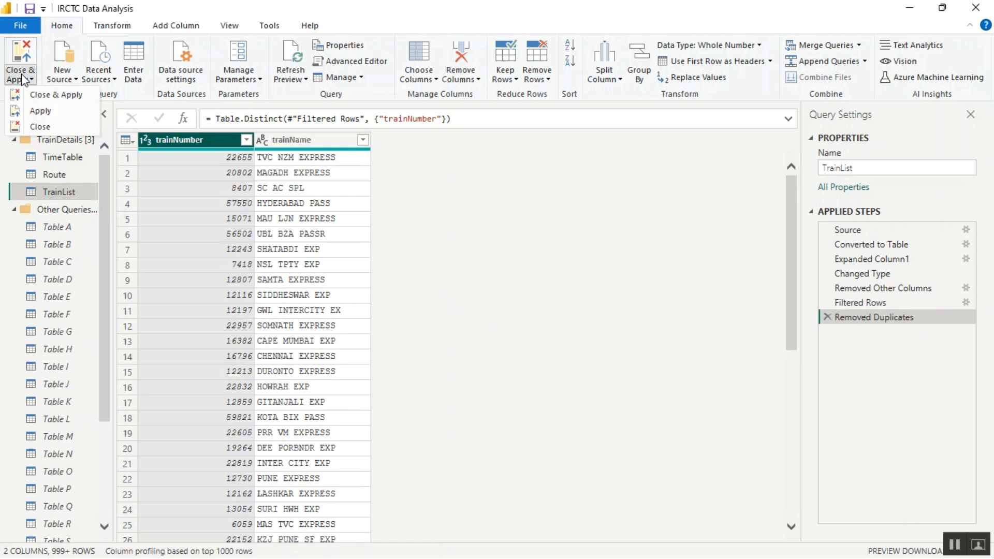
pyautogui.click(26, 94)
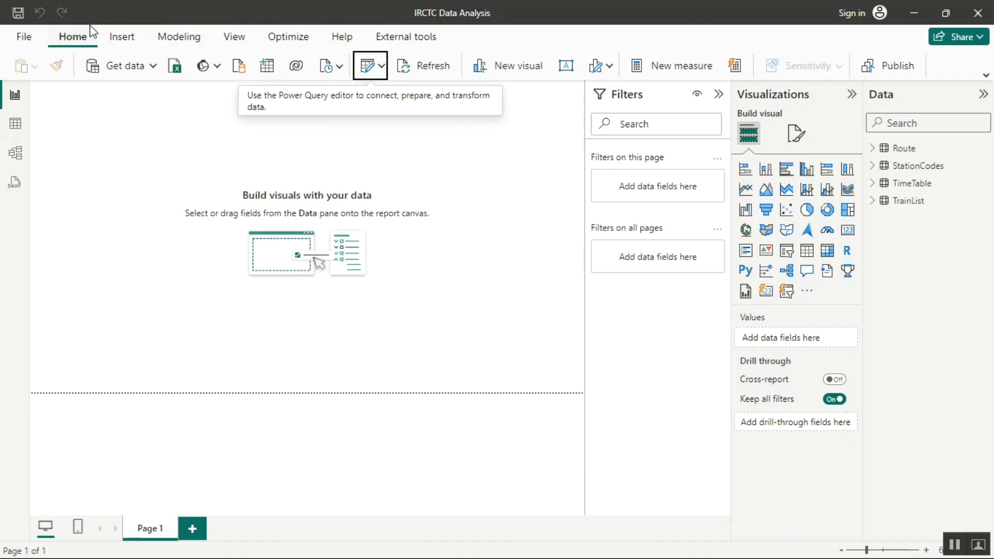
# Step: Open the model view with all four tables in sight, and shorten the Route table card to fit its fields
pyautogui.click(21, 155)
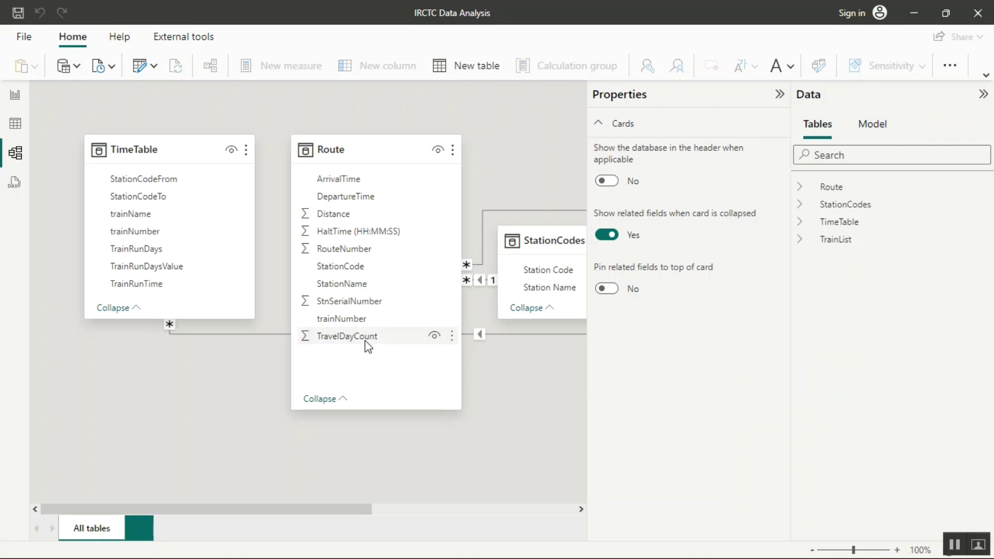
pyautogui.click(780, 95)
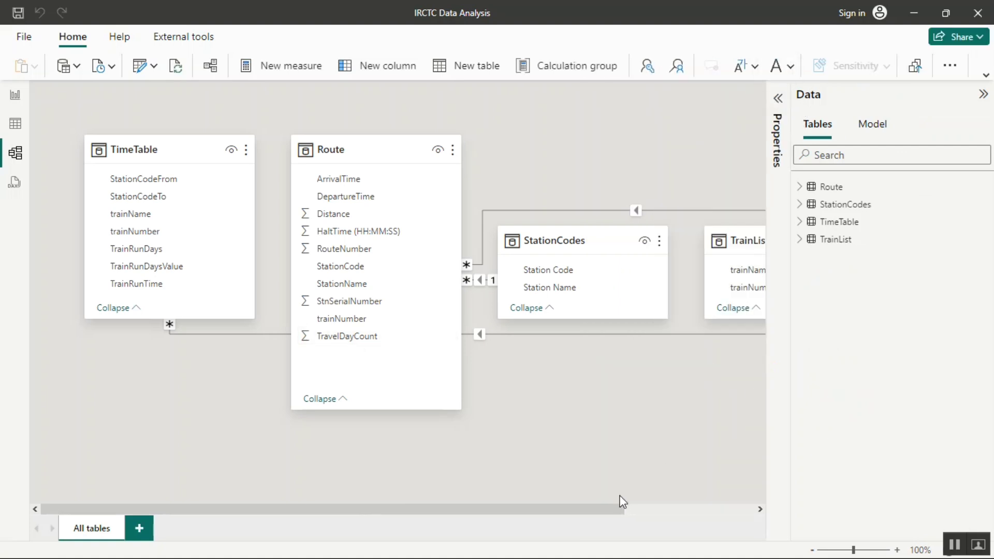
pyautogui.click(813, 550)
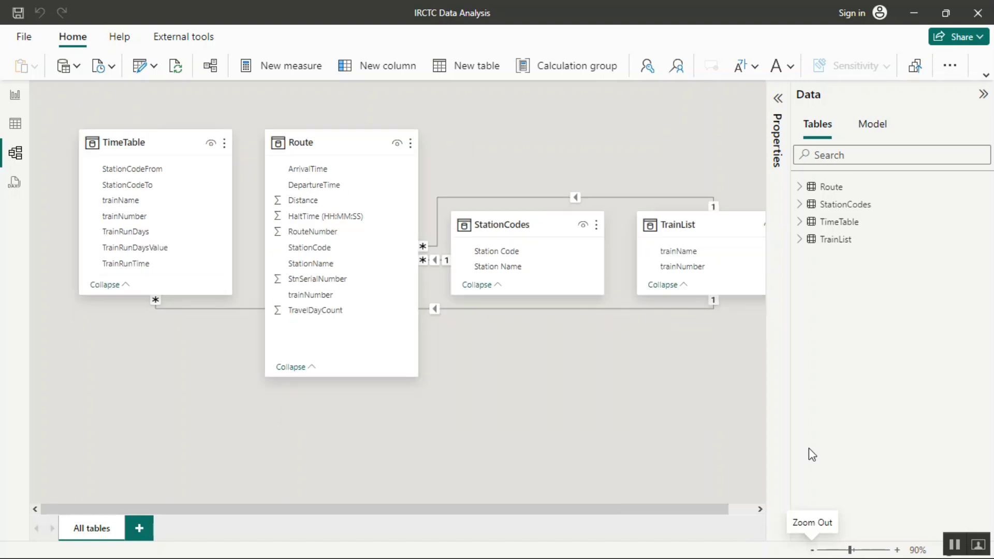
pyautogui.moveTo(792, 403); pyautogui.dragTo(882, 416)
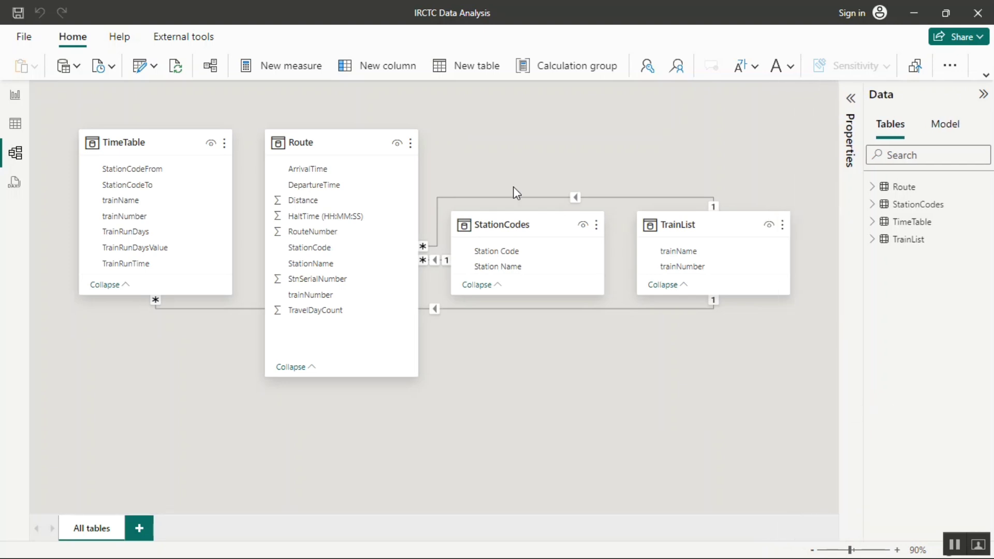
pyautogui.click(349, 131)
pyautogui.moveTo(349, 131); pyautogui.dragTo(347, 131)
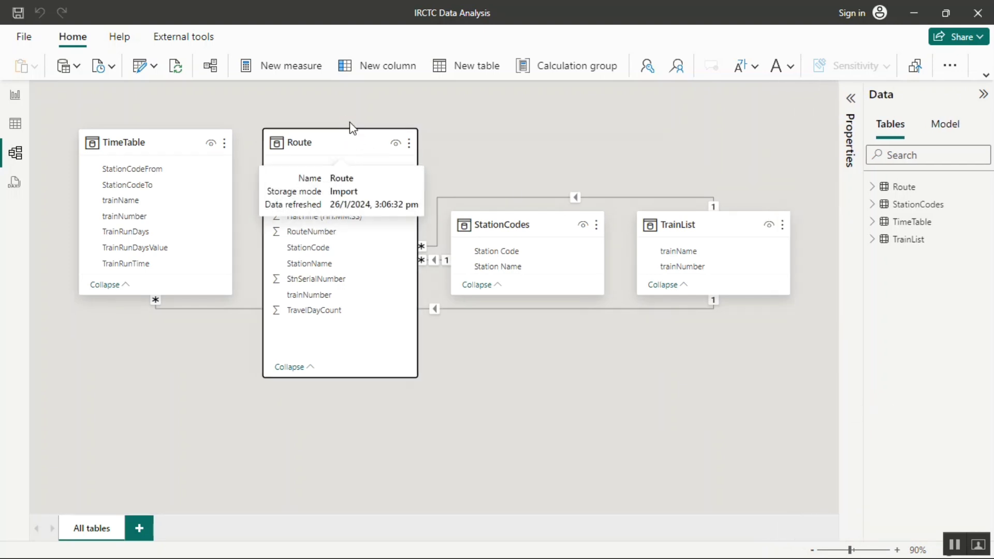
pyautogui.moveTo(328, 376); pyautogui.dragTo(332, 348)
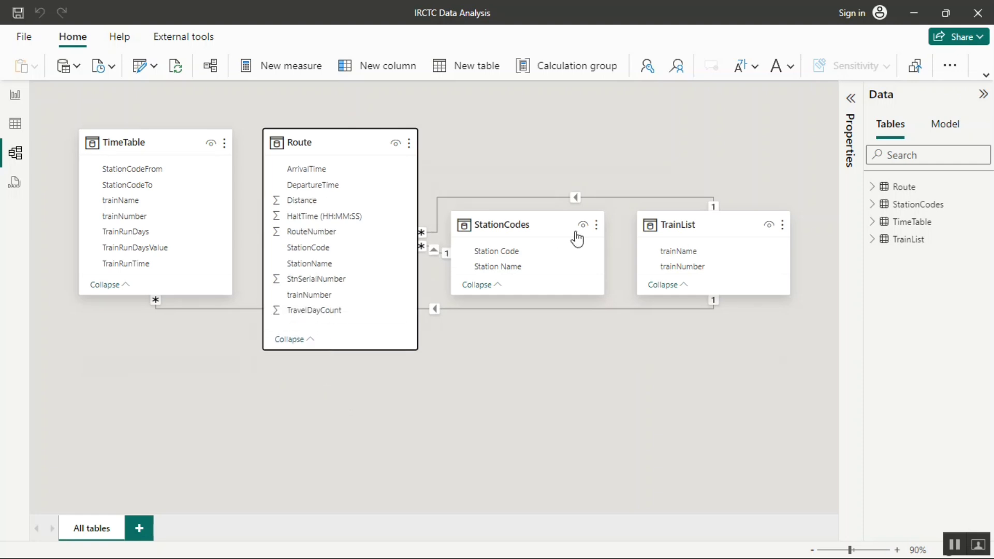
# Step: Rearrange the model diagram, placing the StationCodes card below TimeTable and the TrainList card to the lower right of Route
pyautogui.moveTo(528, 224); pyautogui.dragTo(142, 349)
pyautogui.moveTo(685, 229); pyautogui.dragTo(498, 358)
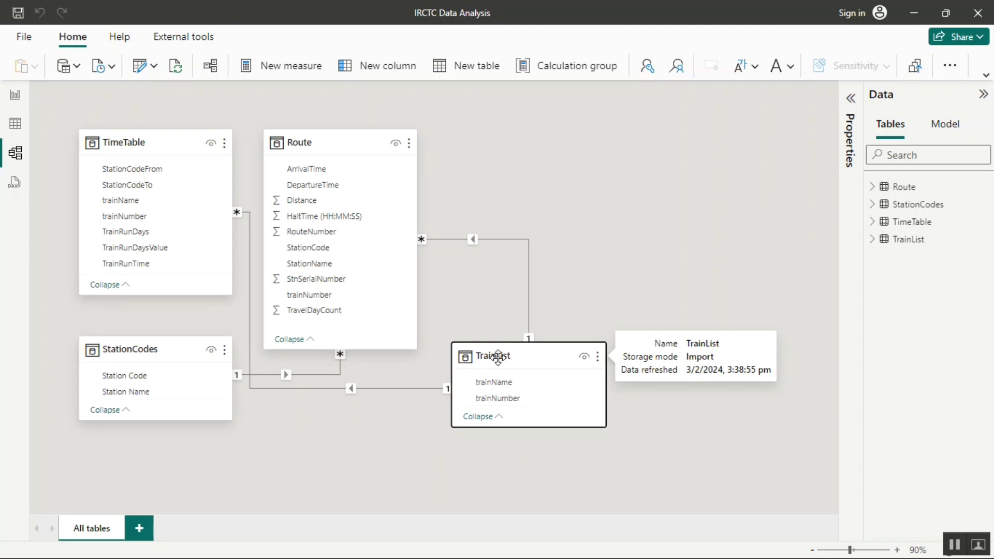
pyautogui.click(615, 264)
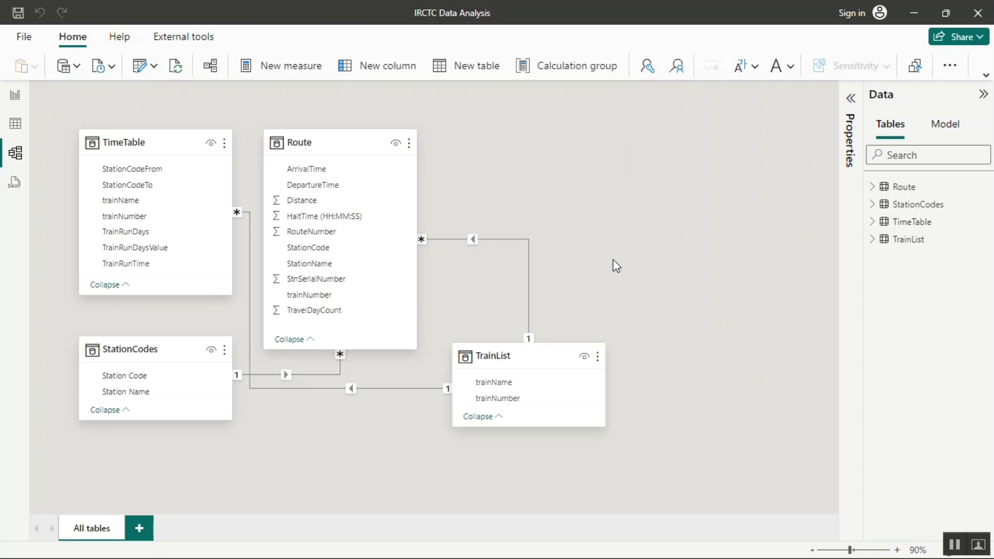
# Step: Check the Route and StationCodes tables in the table view, and return to the report view
pyautogui.click(18, 126)
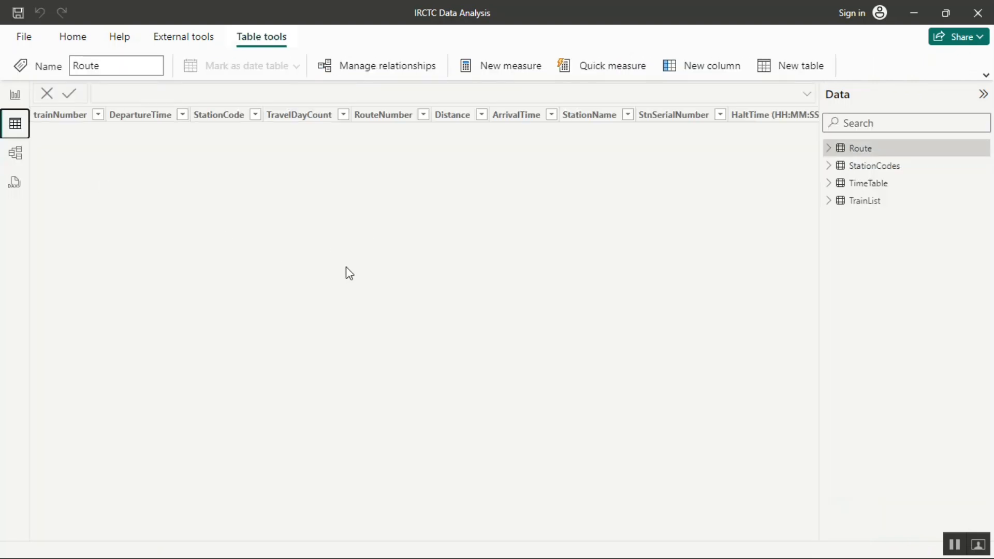
pyautogui.click(881, 167)
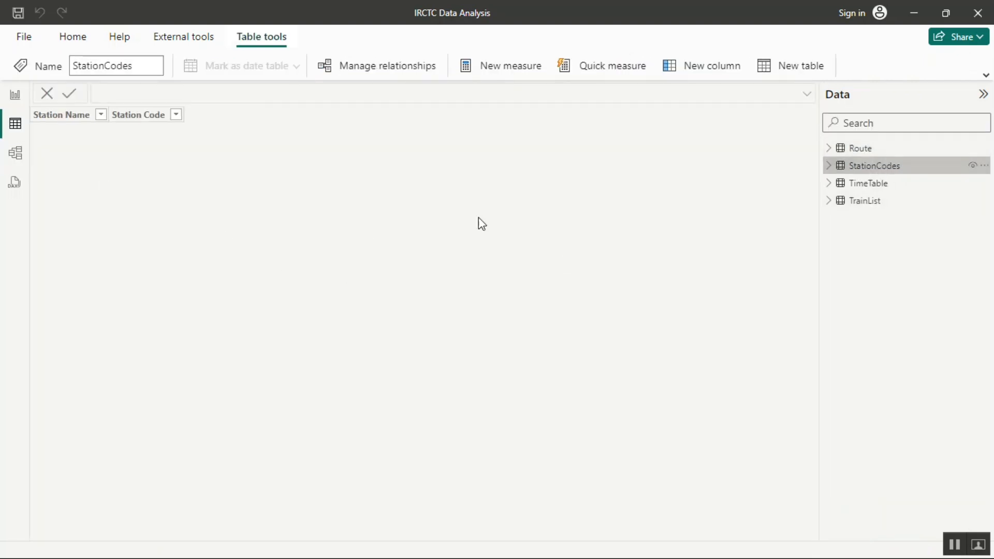
pyautogui.click(20, 98)
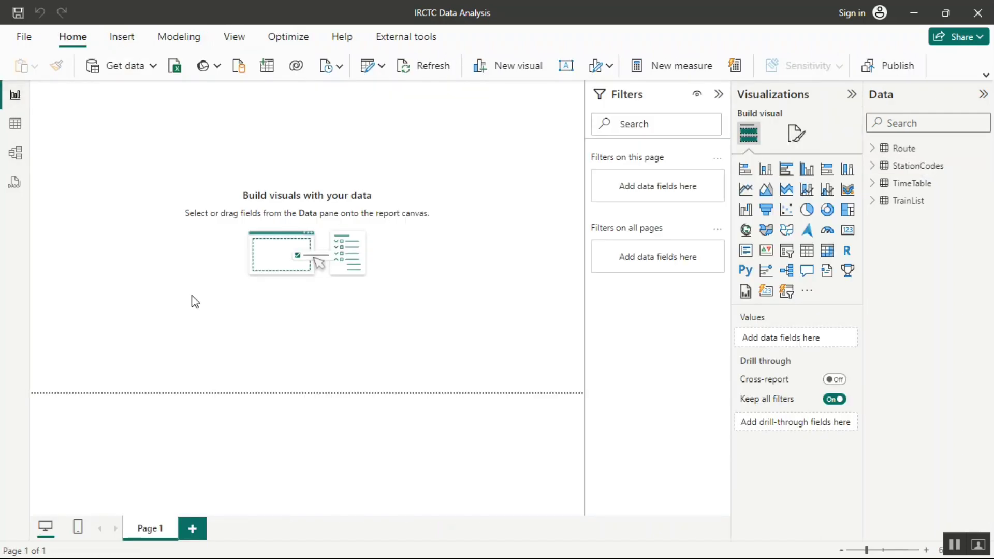